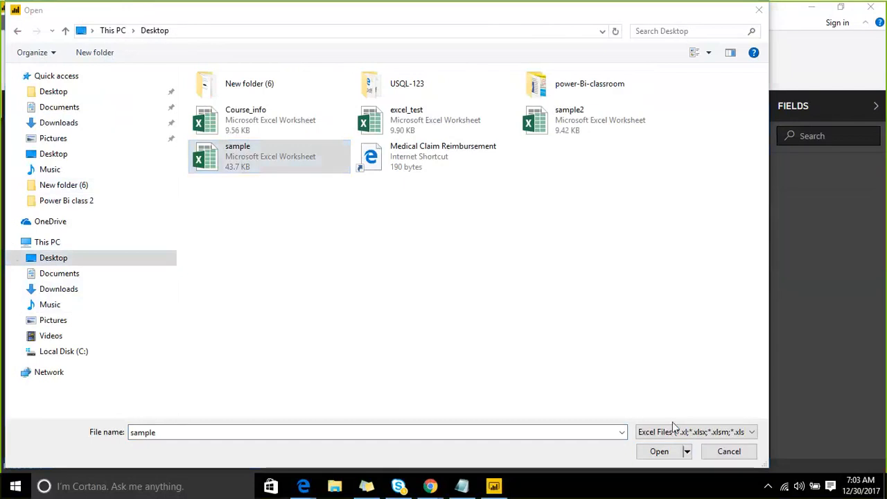
- Open sample.xlsx and load the Salesdata, EMP and Dept sheets
{"action": "left_click", "coordinate": [659, 455]}
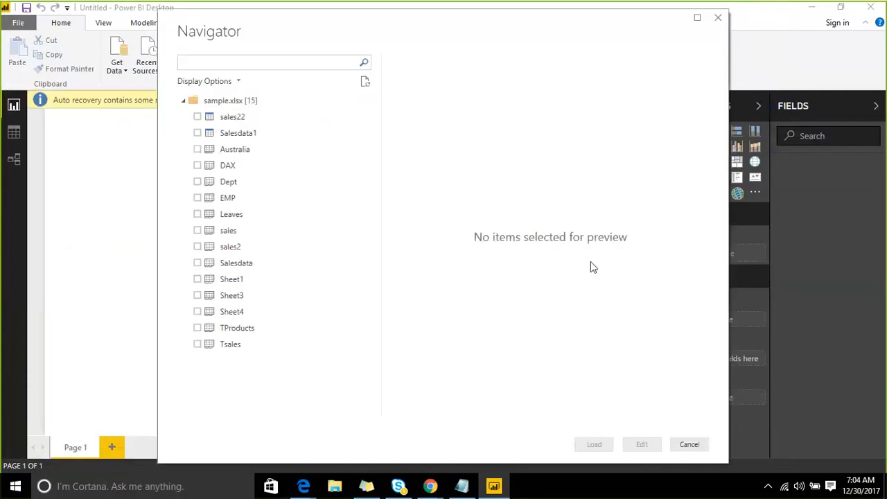
{"action": "left_click", "coordinate": [197, 262]}
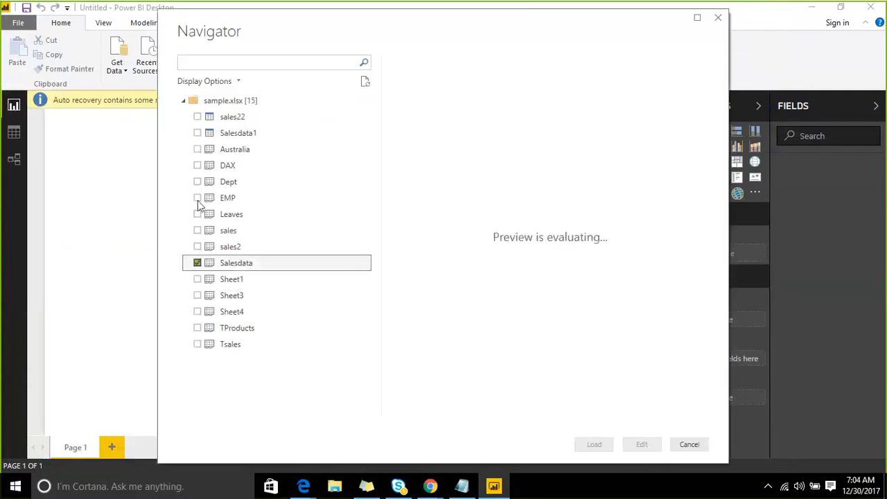
{"action": "left_click", "coordinate": [198, 198]}
{"action": "left_click", "coordinate": [198, 182]}
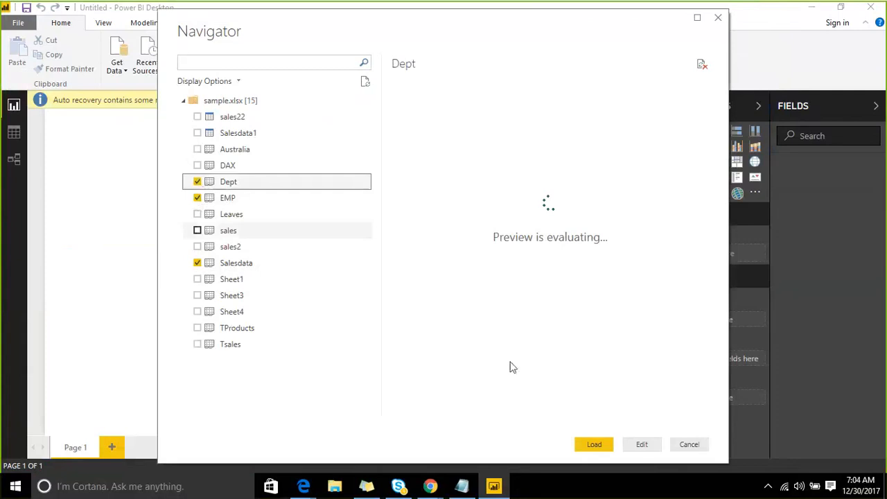
{"action": "left_click", "coordinate": [586, 444]}
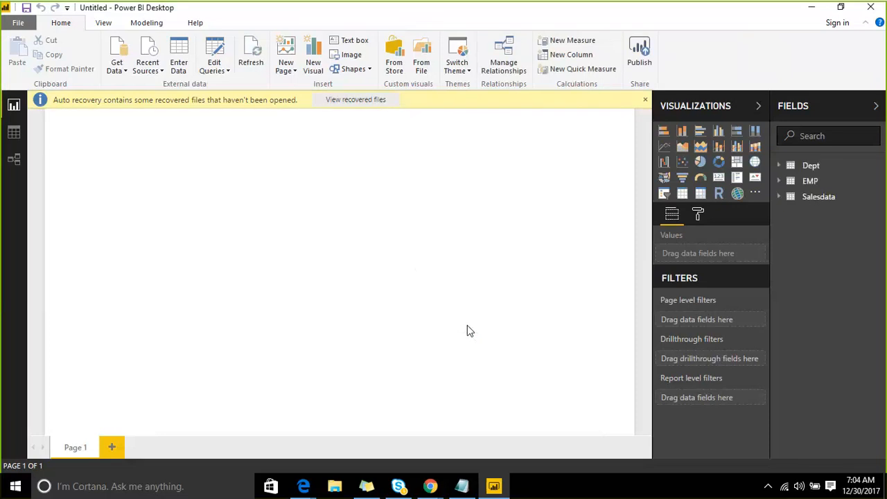
- Insert a donut chart on the report page and enlarge it to fill most of the canvas
{"action": "left_click", "coordinate": [719, 162]}
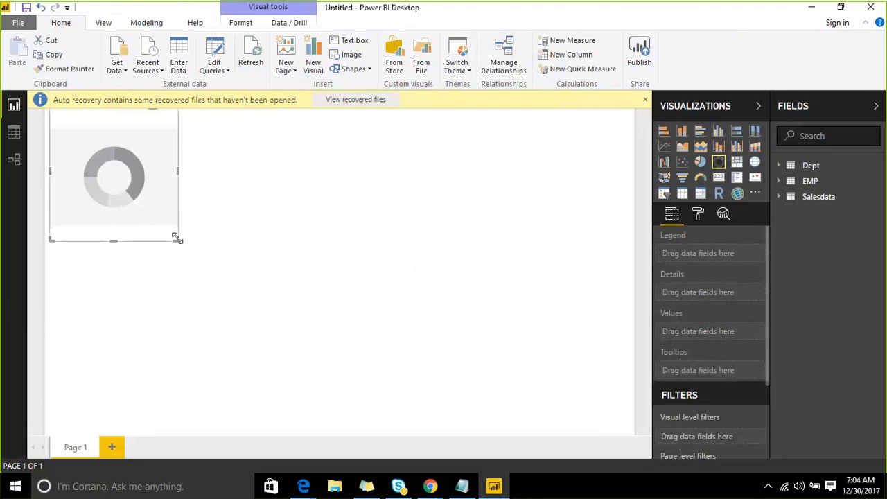
{"action": "left_click_drag", "start_coordinate": [177, 239], "coordinate": [434, 380]}
{"action": "left_click_drag", "start_coordinate": [362, 217], "coordinate": [385, 233]}
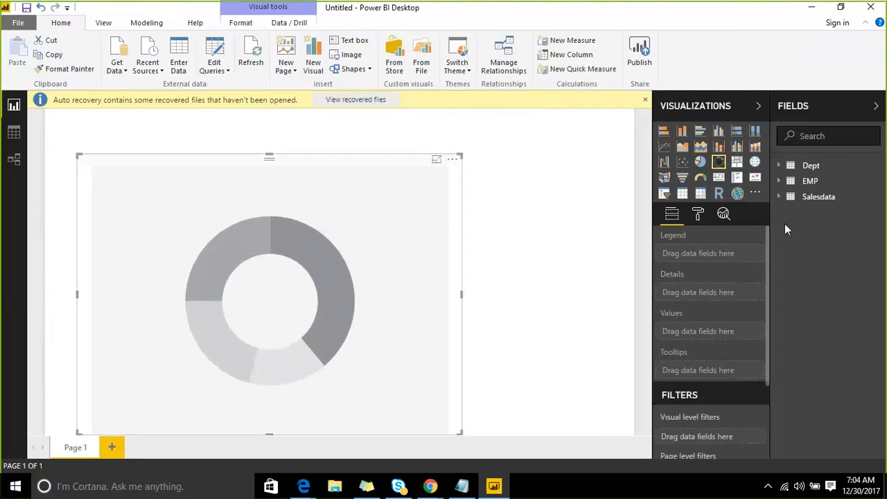
- Build the donut chart from Salesdata with Bookname as legend and Amount Paid as values
{"action": "left_click", "coordinate": [780, 197]}
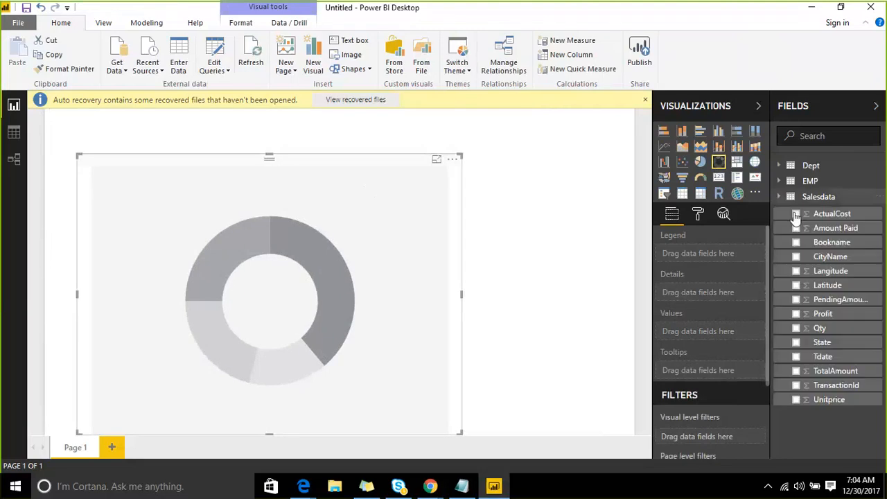
{"action": "left_click_drag", "start_coordinate": [828, 242], "coordinate": [352, 233]}
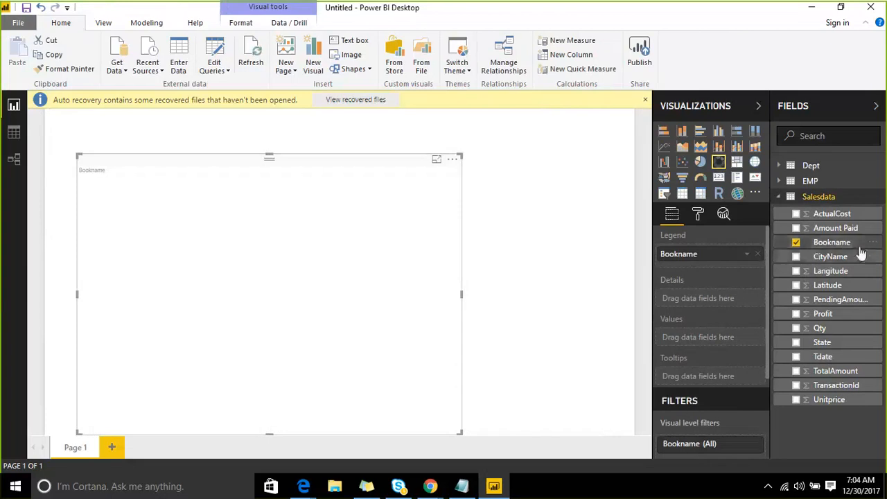
{"action": "left_click_drag", "start_coordinate": [831, 228], "coordinate": [332, 228]}
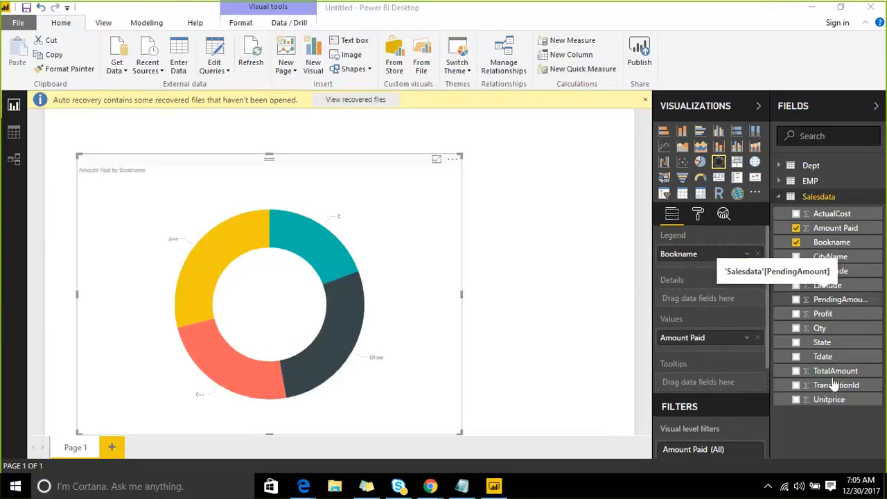
- Dismiss the recovery notice and start publishing the report, agreeing to save changes
{"action": "left_click", "coordinate": [645, 99]}
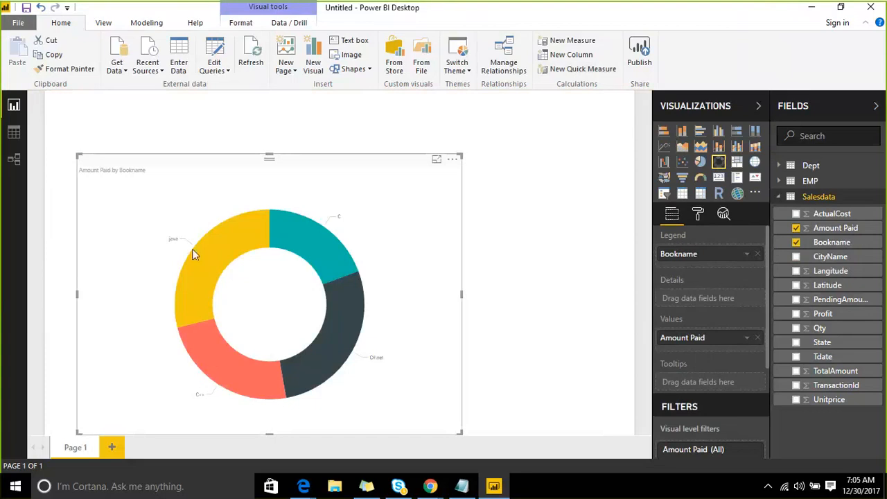
{"action": "mouse_move", "coordinate": [215, 237]}
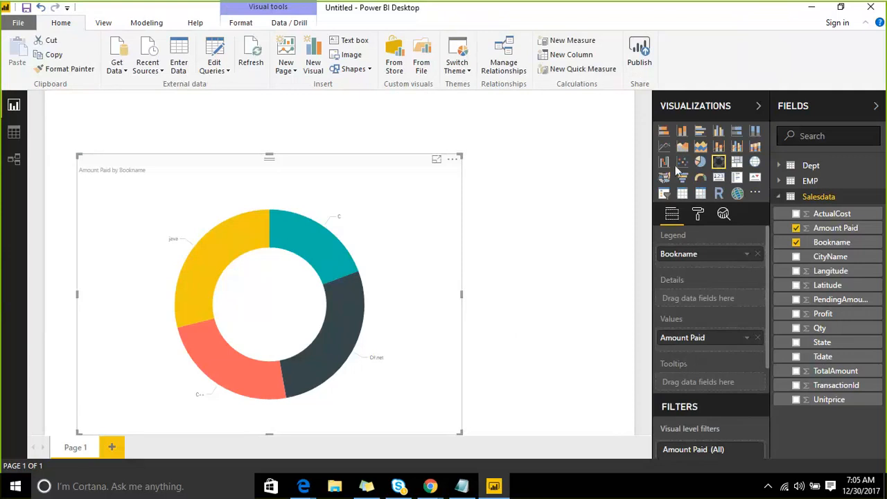
{"action": "left_click", "coordinate": [647, 54]}
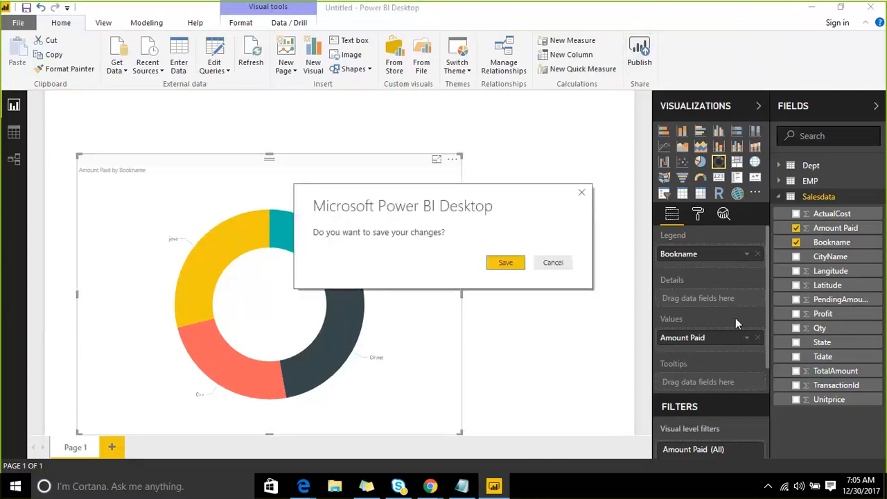
{"action": "left_click", "coordinate": [492, 264]}
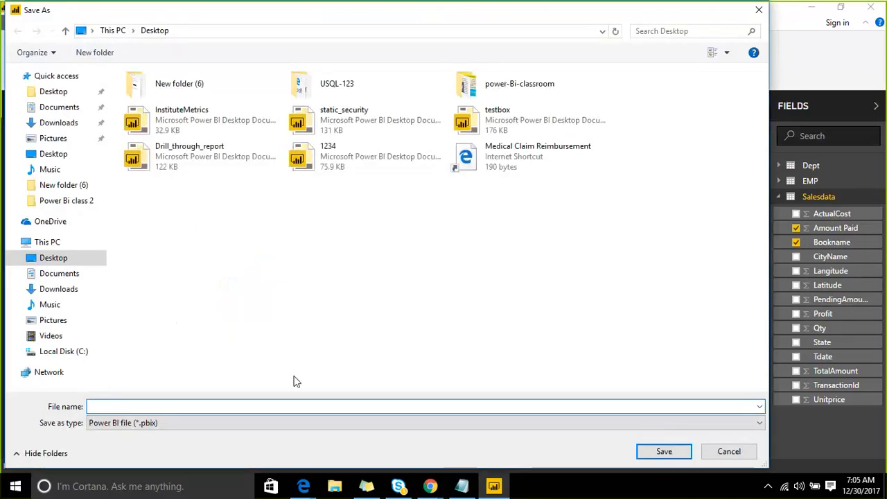
- Save the report on the Desktop as service_1
{"action": "type", "text": "service"}
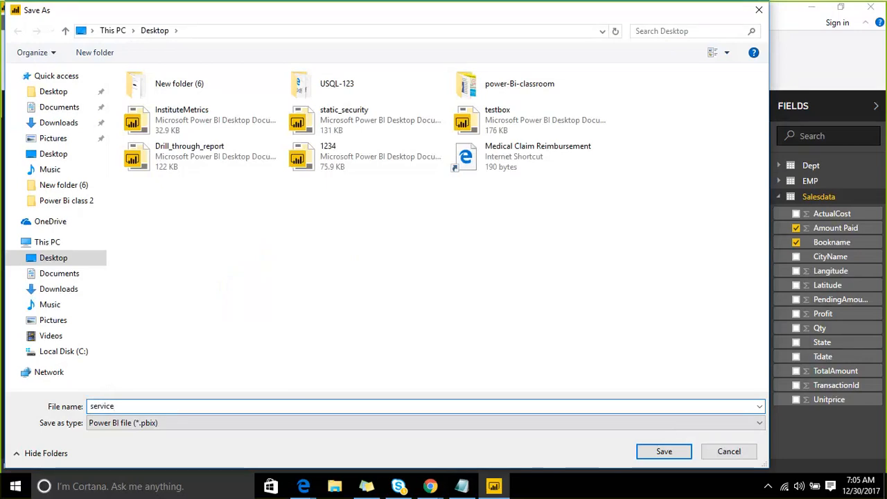
{"action": "type", "text": "_1"}
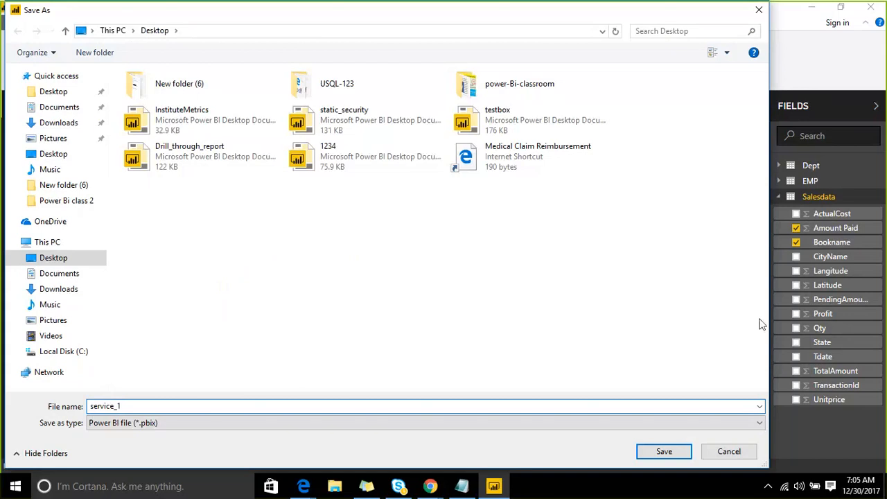
{"action": "left_click", "coordinate": [668, 450]}
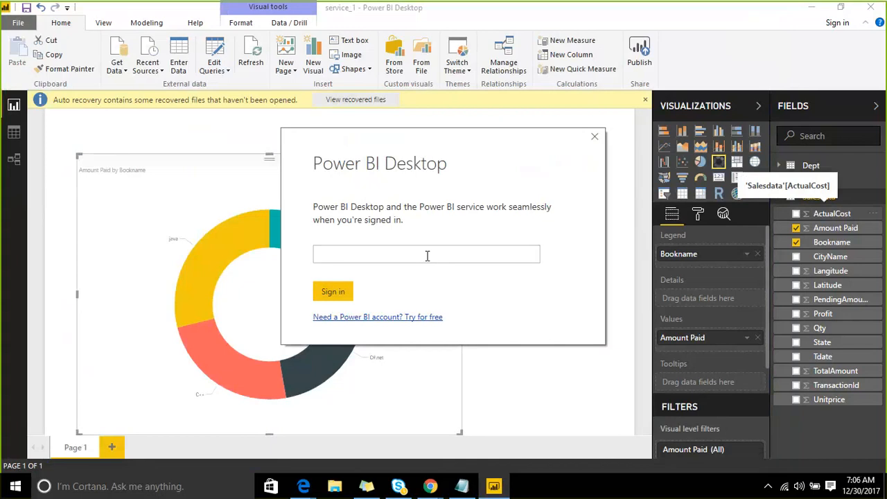
{"action": "left_click", "coordinate": [406, 317]}
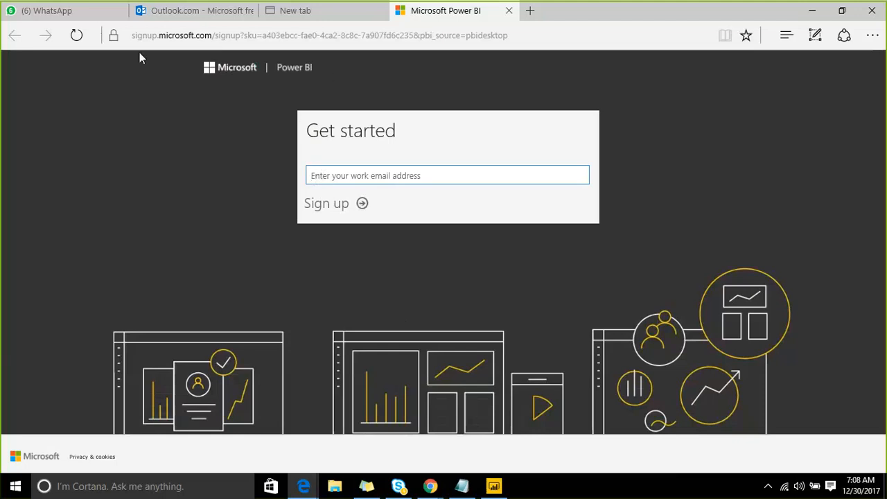
{"action": "left_click", "coordinate": [254, 35]}
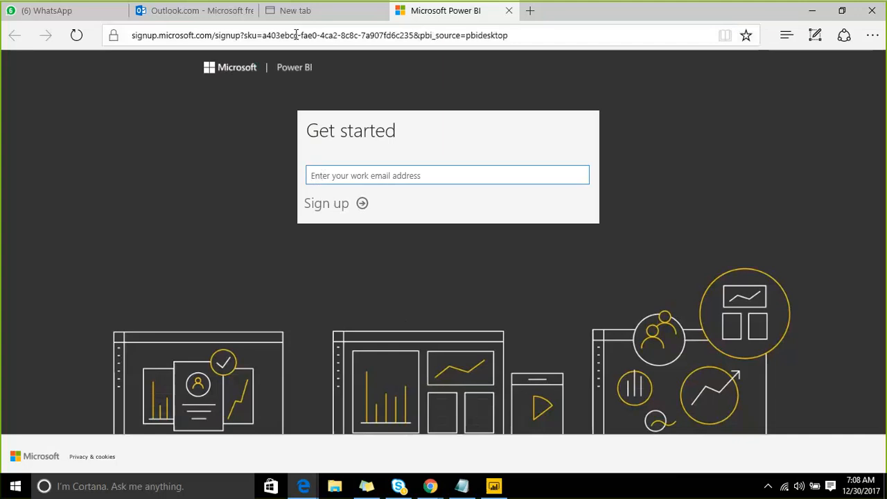
{"action": "left_click", "coordinate": [493, 486]}
- Enter the work e-mail address in the Power BI sign-in prompt and continue to sign in
{"action": "left_click", "coordinate": [352, 251]}
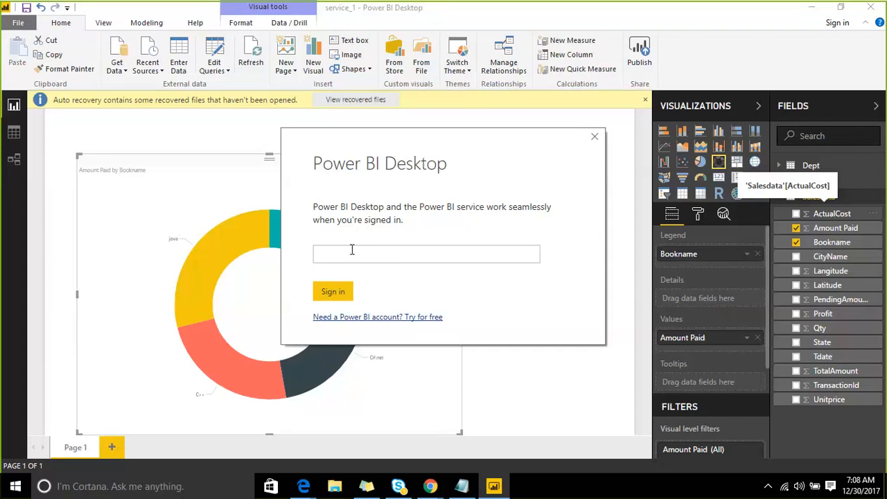
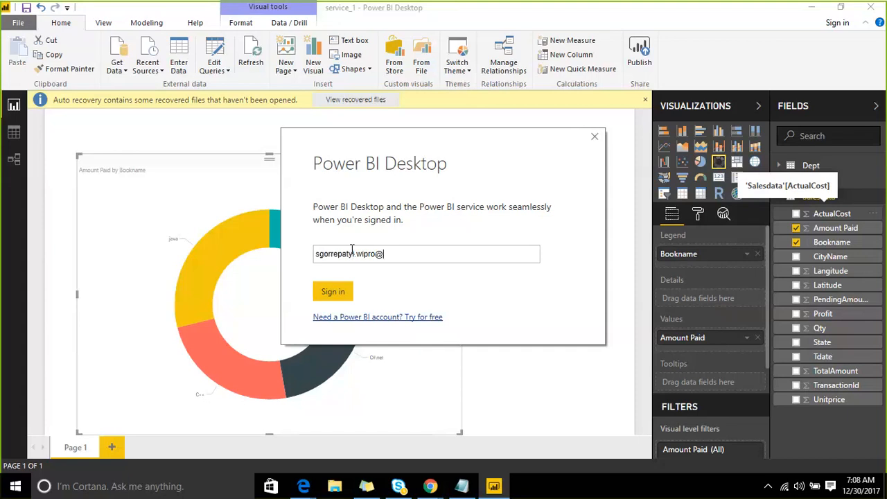
{"action": "left_click", "coordinate": [341, 292]}
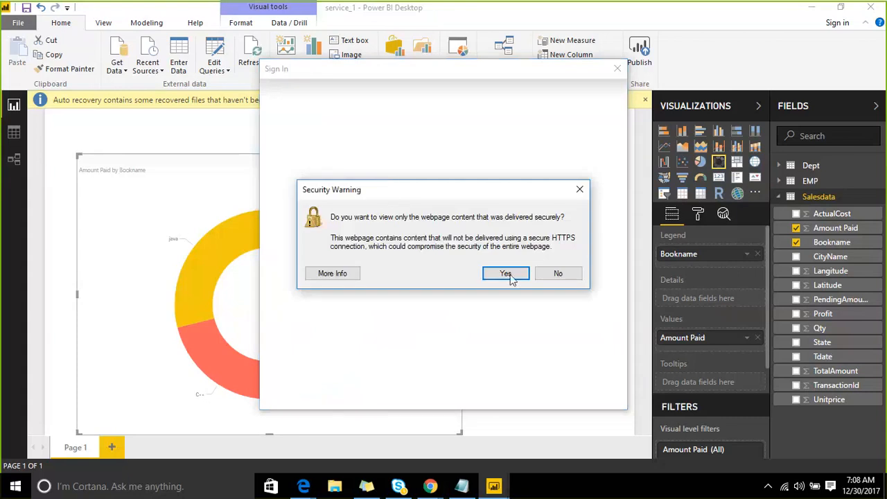
- Accept the secure-content warning, enter the organisation user name and account password, and sign in
{"action": "left_click", "coordinate": [505, 274]}
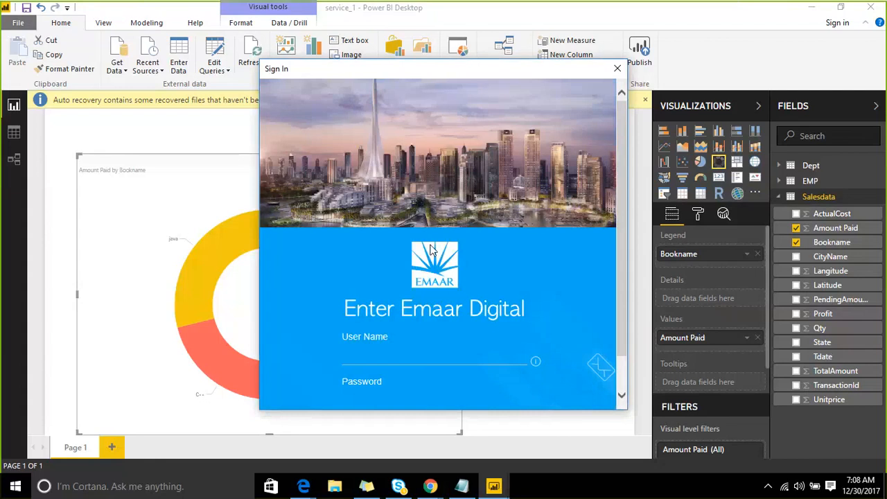
{"action": "scroll", "coordinate": [491, 317], "scroll_direction": "down", "scroll_amount": 1}
{"action": "left_click", "coordinate": [416, 307]}
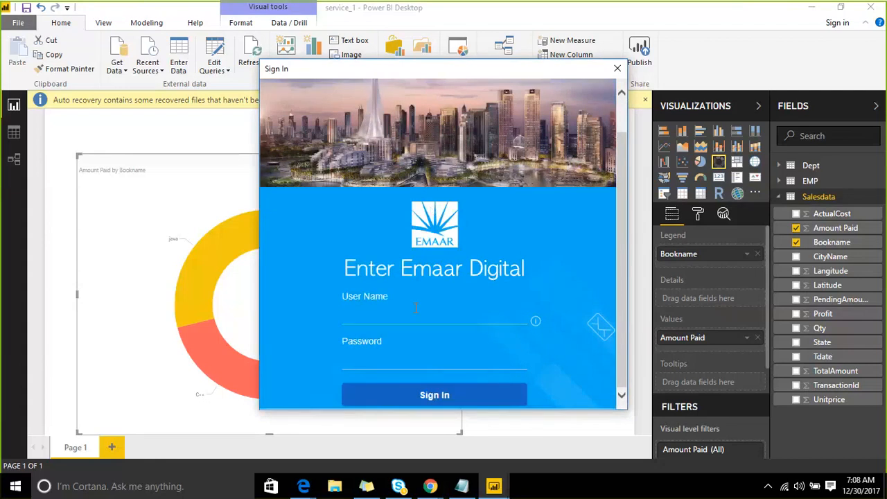
{"action": "key", "text": "Tab"}
{"action": "type", "text": "********"}
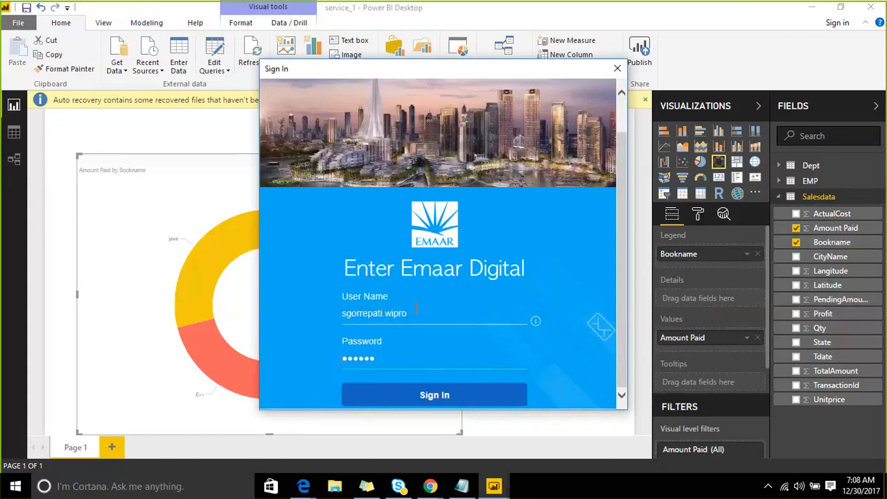
{"action": "type", "text": "****"}
{"action": "left_click", "coordinate": [436, 404]}
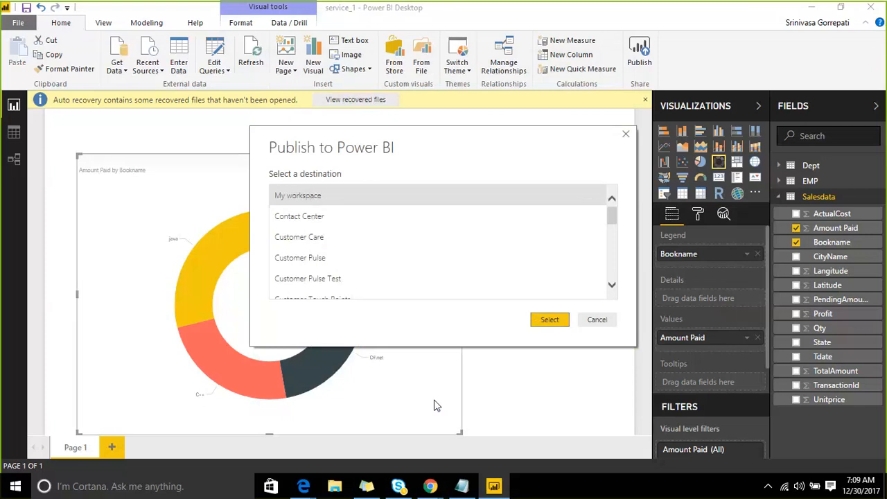
- Pick a destination workspace to publish the report and dismiss the confirmation
{"action": "scroll", "coordinate": [568, 270], "scroll_direction": "down", "scroll_amount": 2}
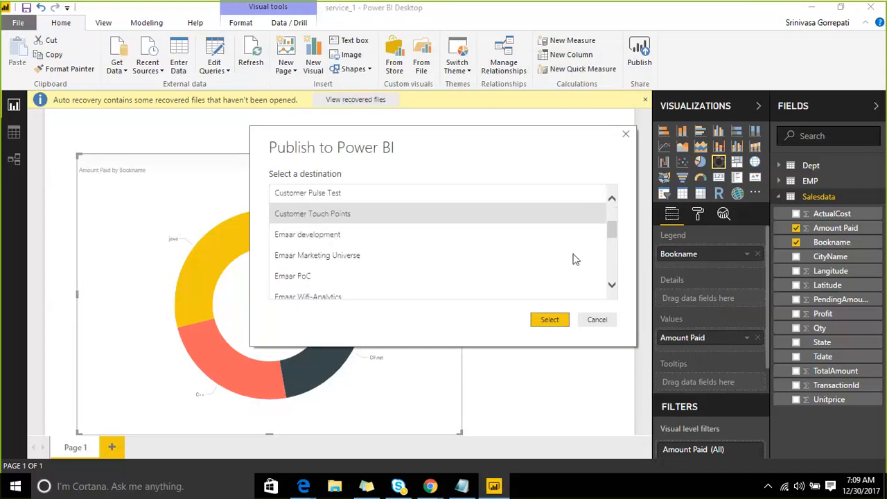
{"action": "left_click", "coordinate": [554, 320]}
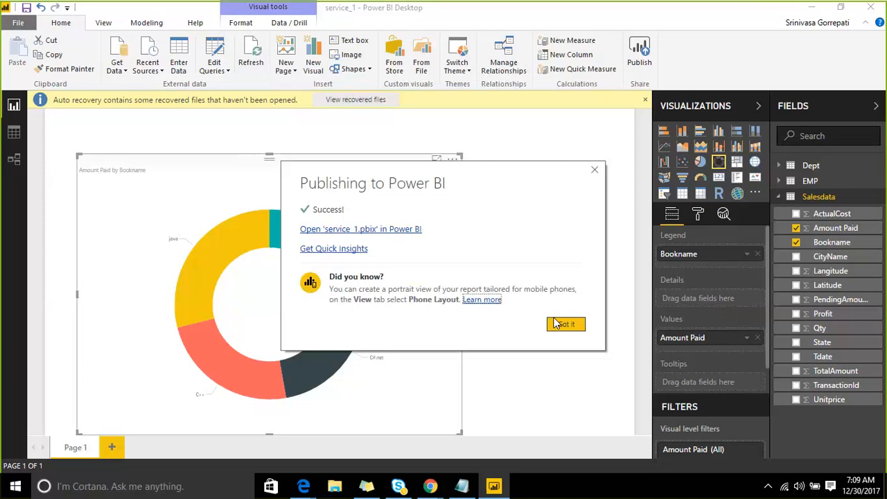
{"action": "left_click", "coordinate": [563, 325]}
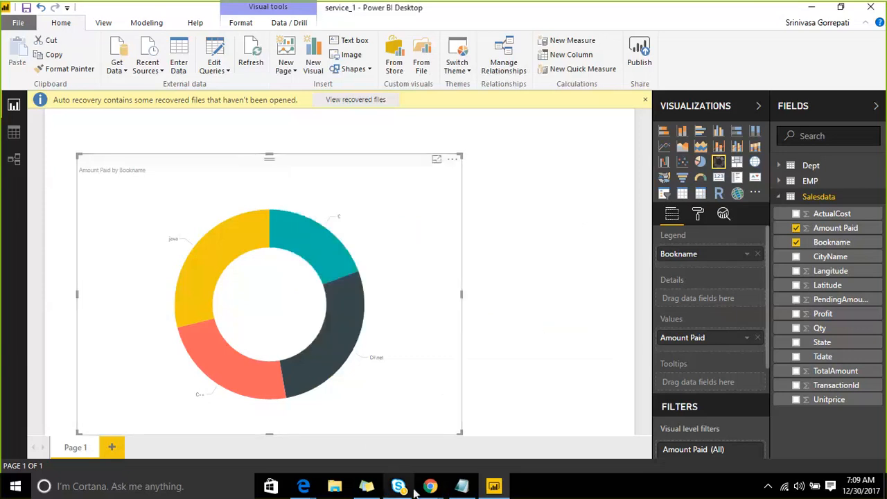
- Switch to Chrome and open app.powerbi.com in the current tab
{"action": "mouse_move", "coordinate": [430, 486]}
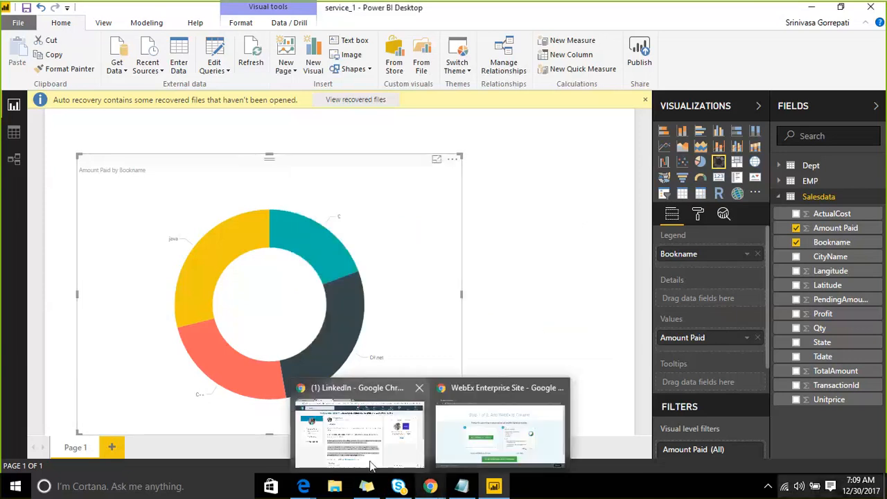
{"action": "left_click", "coordinate": [367, 463]}
{"action": "left_click", "coordinate": [280, 31]}
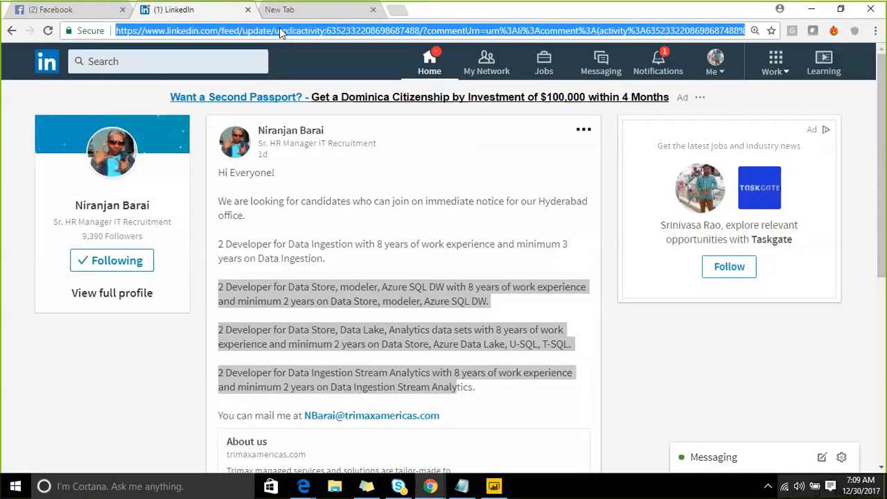
{"action": "type", "text": "Ap"}
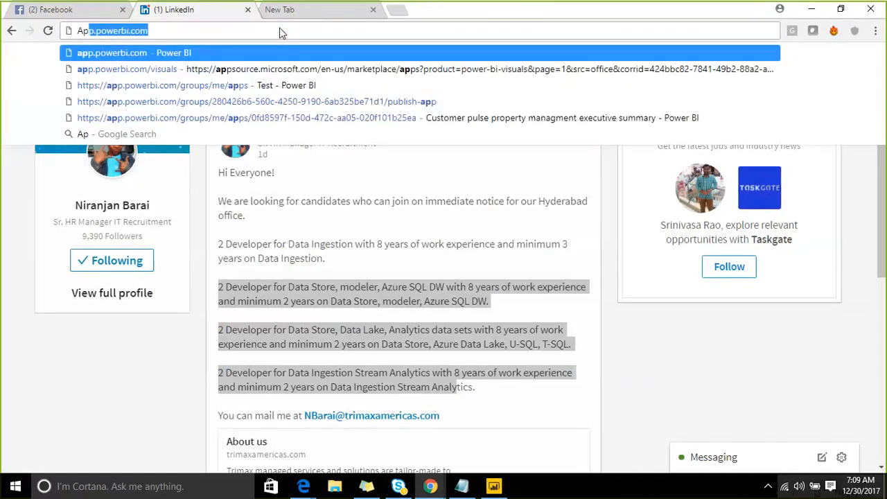
{"action": "key", "text": "Right"}
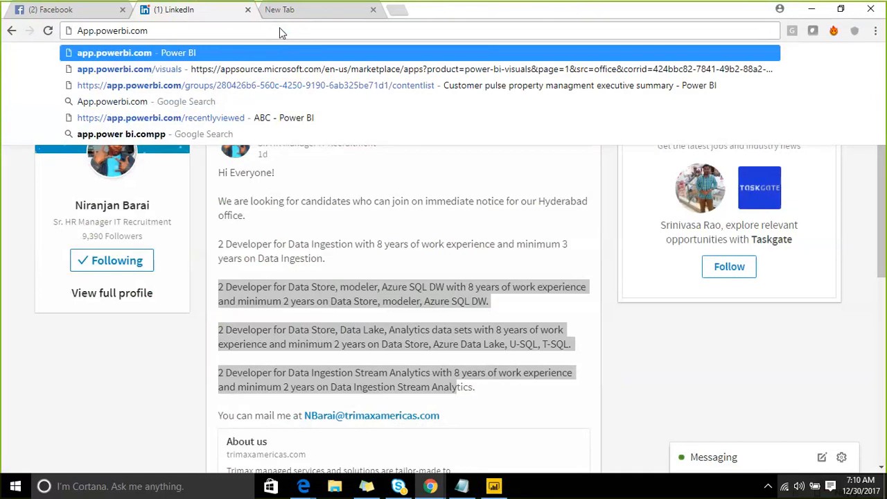
{"action": "key", "text": "Return"}
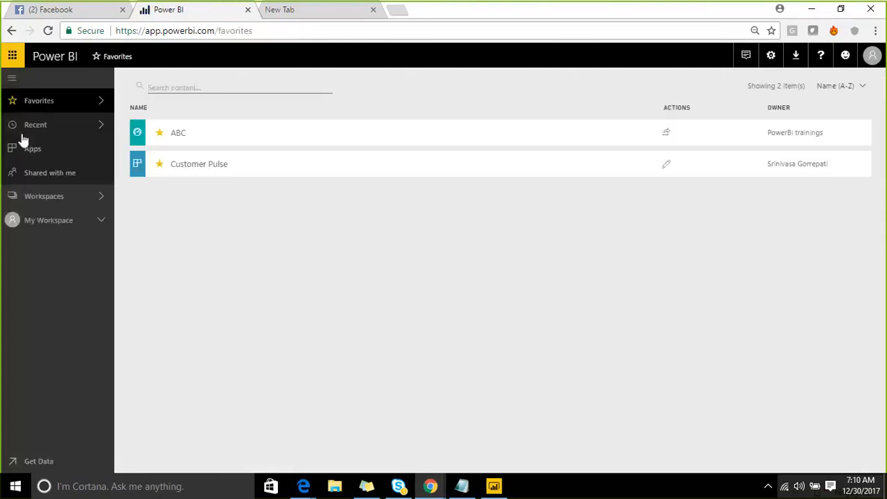
- Open the Get Data page of the Power BI service and expand the navigation pane
{"action": "left_click", "coordinate": [12, 81]}
{"action": "left_click", "coordinate": [13, 462]}
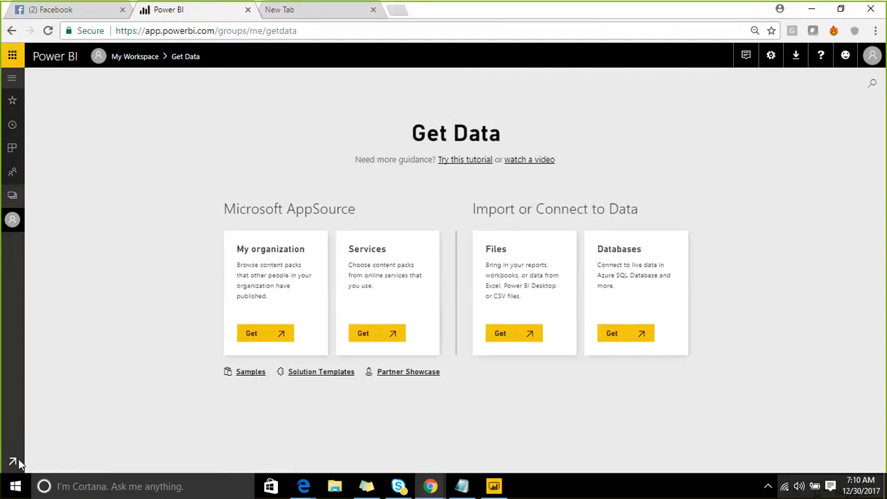
{"action": "left_click", "coordinate": [12, 80]}
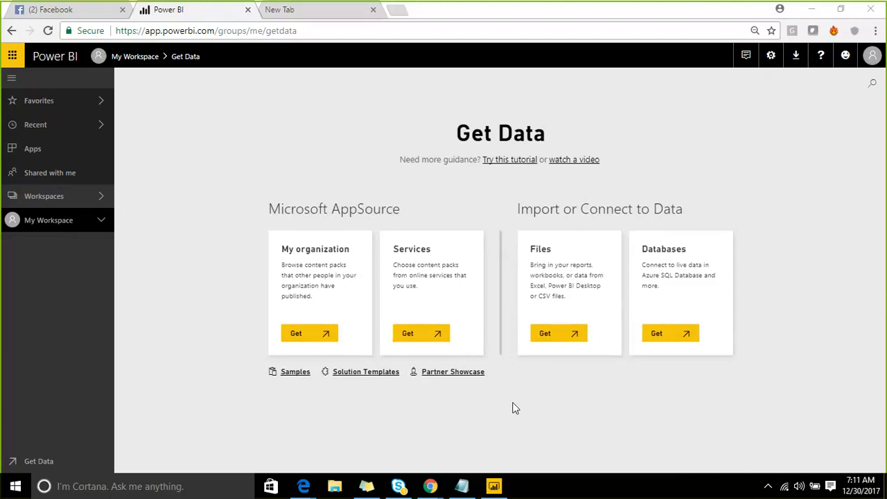
- Collapse the navigation pane and open Google in a new browser tab
{"action": "left_click", "coordinate": [11, 80]}
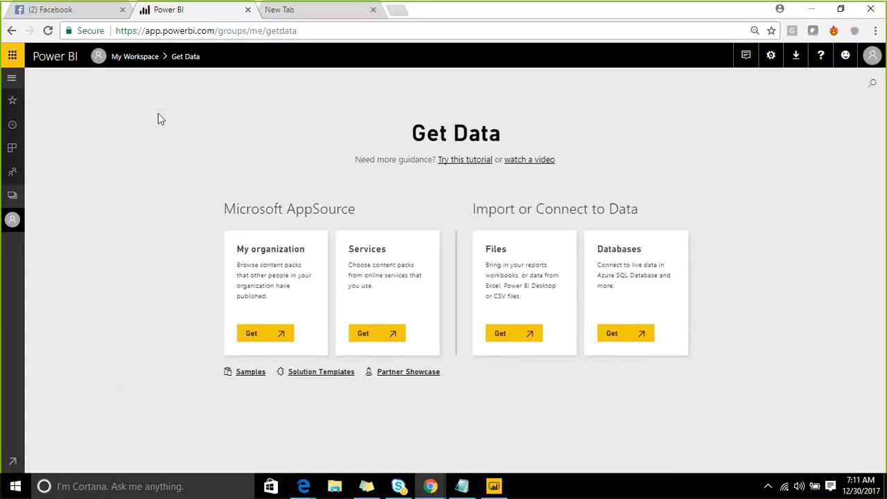
{"action": "left_click", "coordinate": [280, 14]}
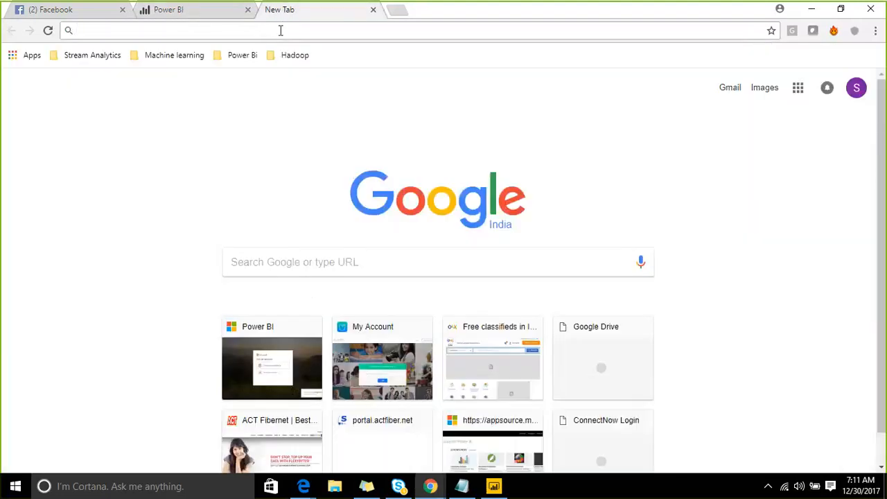
{"action": "type", "text": "www."}
{"action": "key", "text": "Return"}
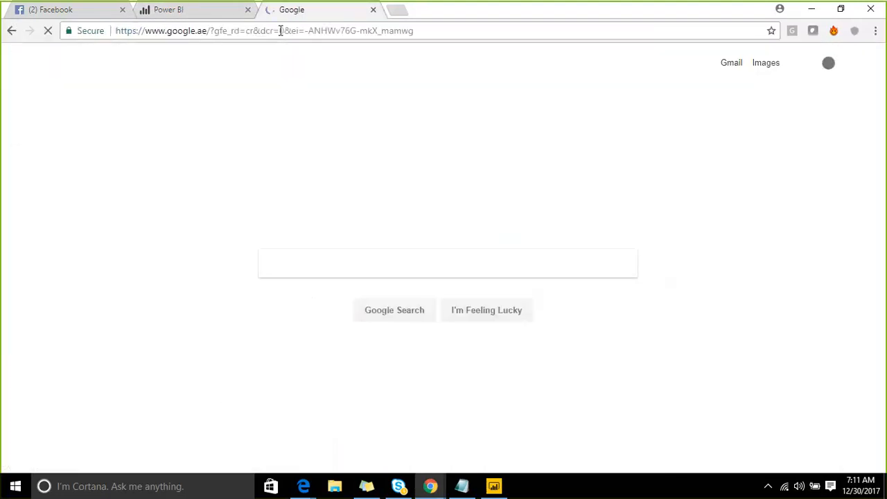
- Search Google for "Power bi portal"
{"action": "type", "text": "P"}
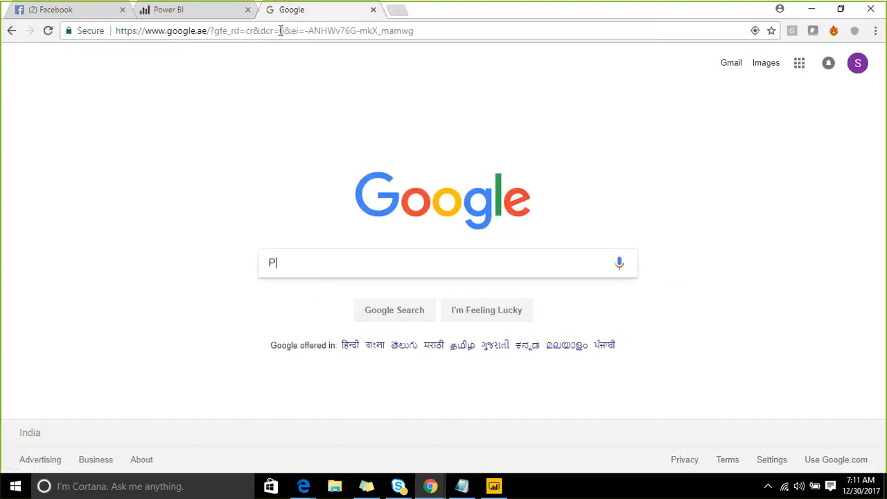
{"action": "type", "text": "ower bi portal"}
{"action": "key", "text": "Return"}
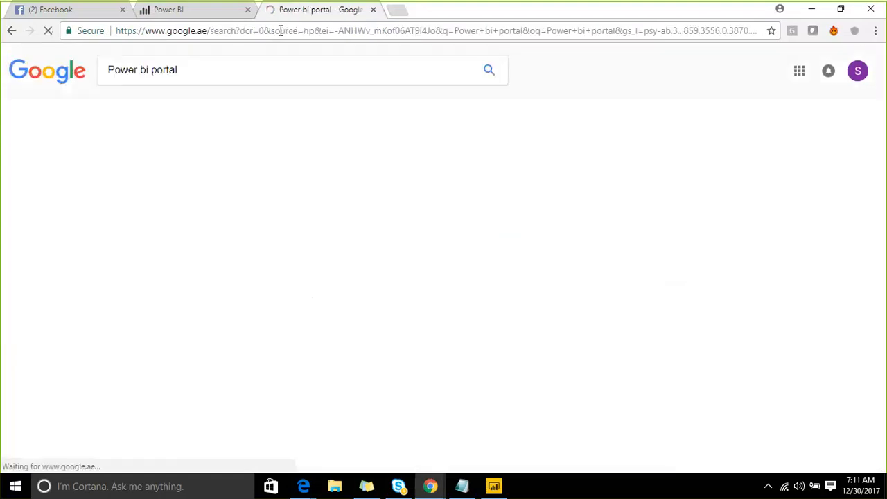
- Shorten the search to "Power bi" and open the Power BI | Interactive Data Visualization BI Tools result
{"action": "left_click", "coordinate": [194, 74]}
{"action": "left_click_drag", "start_coordinate": [194, 75], "coordinate": [153, 76]}
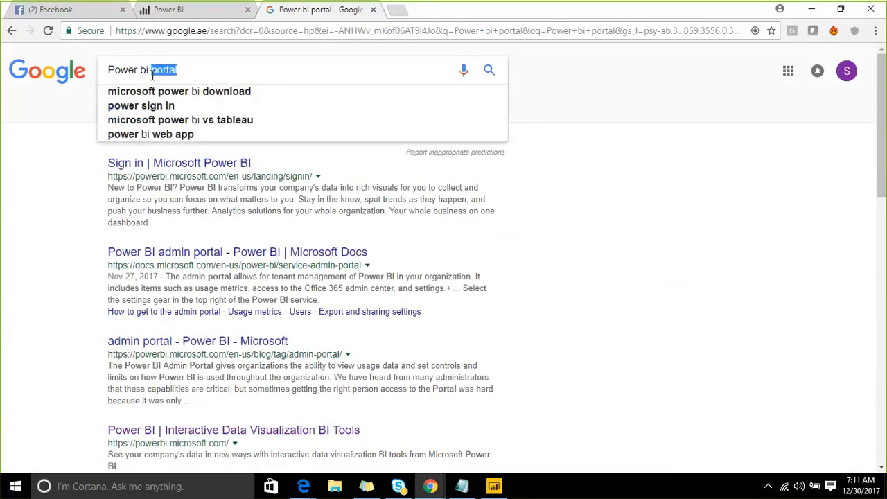
{"action": "key", "text": "BackSpace"}
{"action": "key", "text": "Return"}
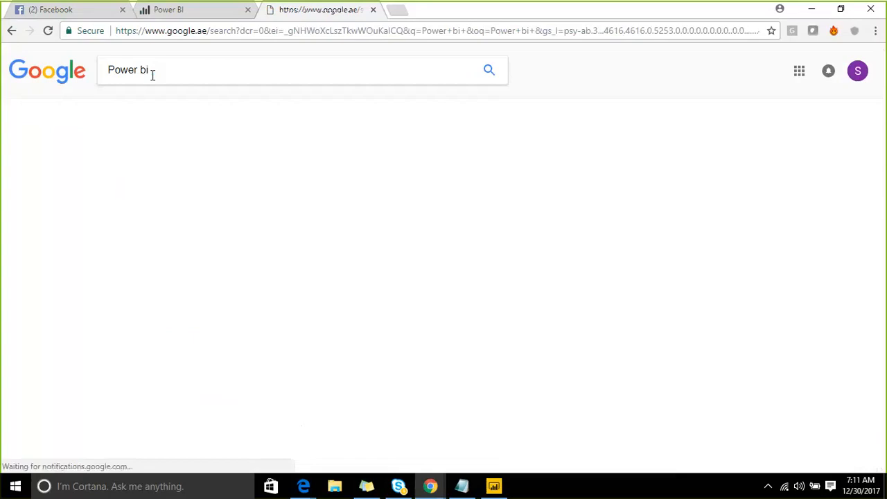
{"action": "left_click", "coordinate": [178, 167]}
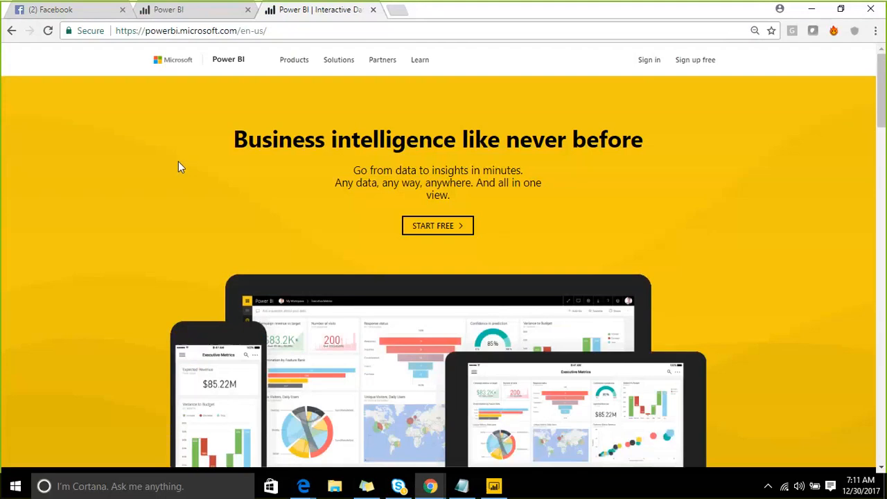
- Browse the Power BI homepage and open the START FREE getting-started page
{"action": "scroll", "coordinate": [364, 204], "scroll_direction": "down", "scroll_amount": 7}
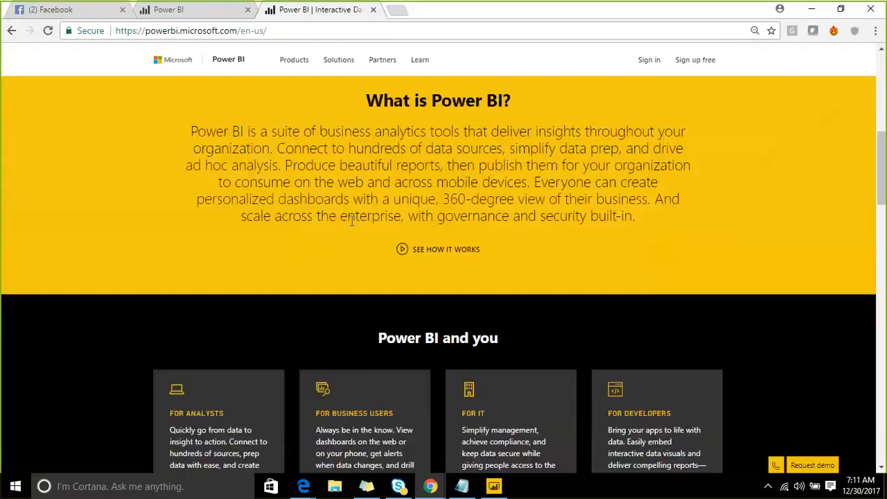
{"action": "scroll", "coordinate": [417, 167], "scroll_direction": "up", "scroll_amount": 4}
{"action": "scroll", "coordinate": [418, 162], "scroll_direction": "up", "scroll_amount": 3}
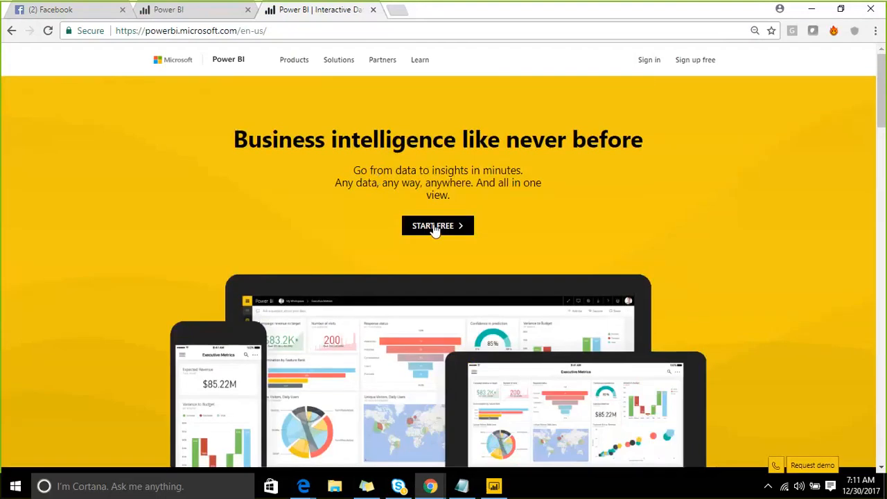
{"action": "scroll", "coordinate": [311, 233], "scroll_direction": "down", "scroll_amount": 1}
{"action": "scroll", "coordinate": [310, 236], "scroll_direction": "down", "scroll_amount": 2}
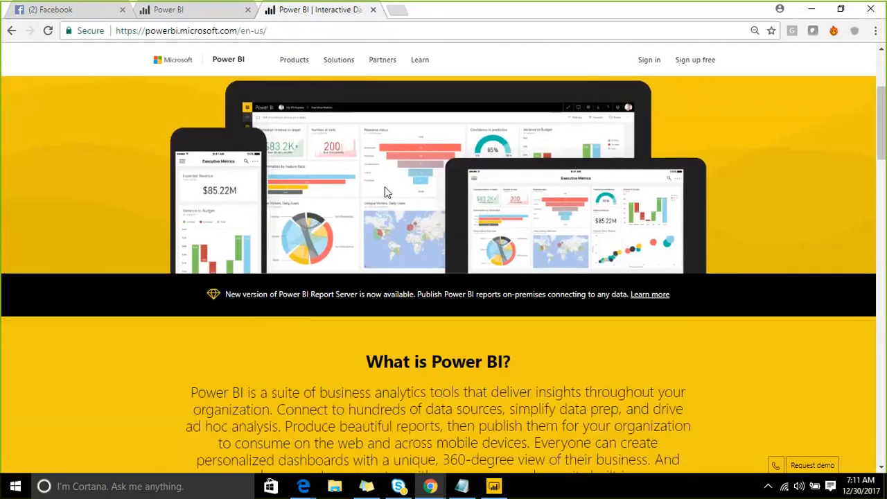
{"action": "scroll", "coordinate": [385, 192], "scroll_direction": "up", "scroll_amount": 3}
{"action": "left_click", "coordinate": [422, 230]}
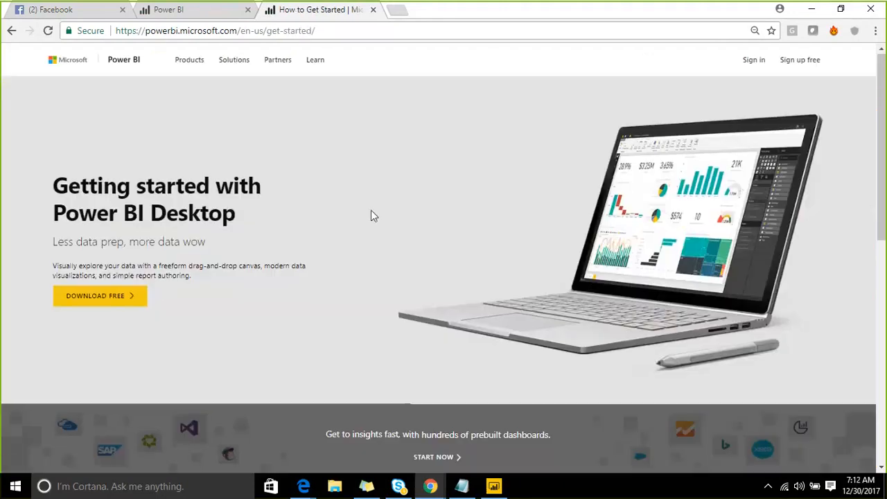
- Browse the getting-started page and follow the Power BI TRY FREE sign-up link
{"action": "scroll", "coordinate": [331, 253], "scroll_direction": "down", "scroll_amount": 10}
{"action": "scroll", "coordinate": [329, 248], "scroll_direction": "up", "scroll_amount": 3}
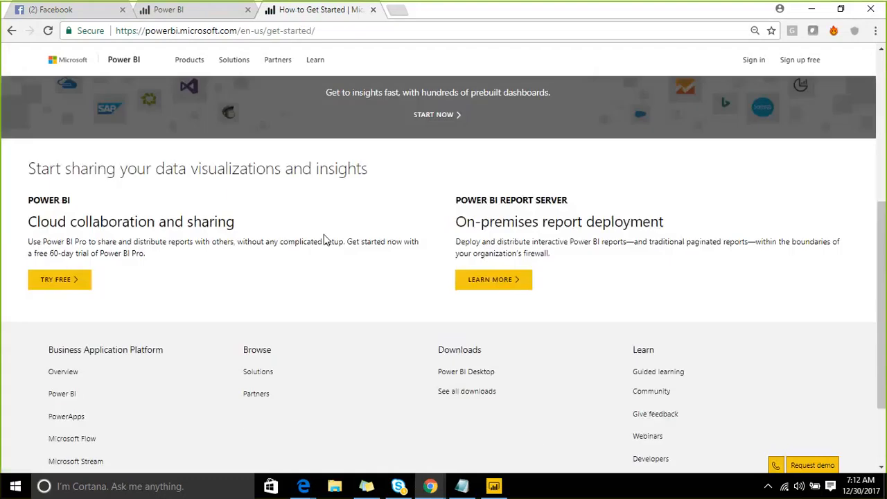
{"action": "scroll", "coordinate": [323, 237], "scroll_direction": "up", "scroll_amount": 6}
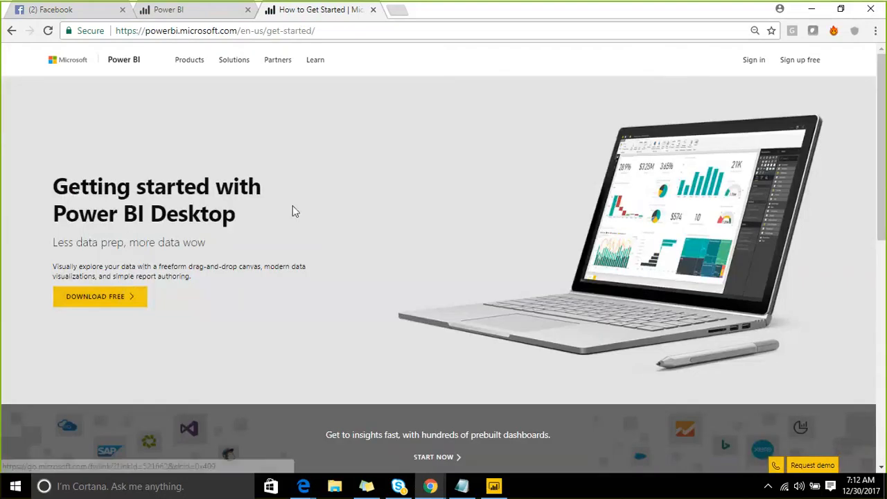
{"action": "scroll", "coordinate": [293, 210], "scroll_direction": "down", "scroll_amount": 8}
{"action": "scroll", "coordinate": [131, 202], "scroll_direction": "up", "scroll_amount": 2}
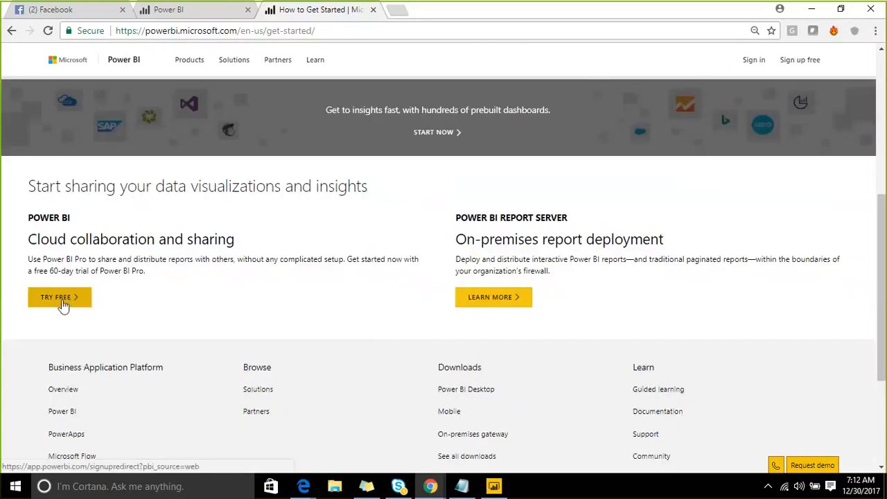
{"action": "left_click", "coordinate": [63, 304]}
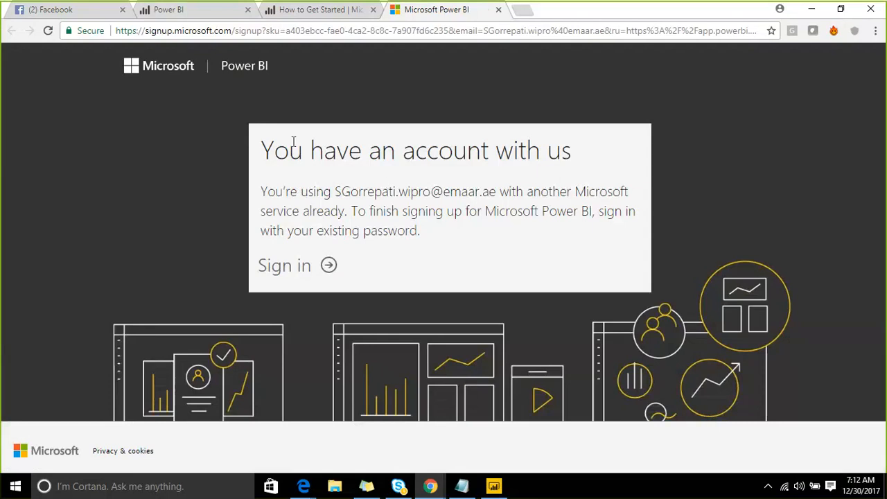
- Return to the Power BI service tab and load the app.powerbi.com home address
{"action": "left_click", "coordinate": [269, 10]}
{"action": "left_click", "coordinate": [169, 10]}
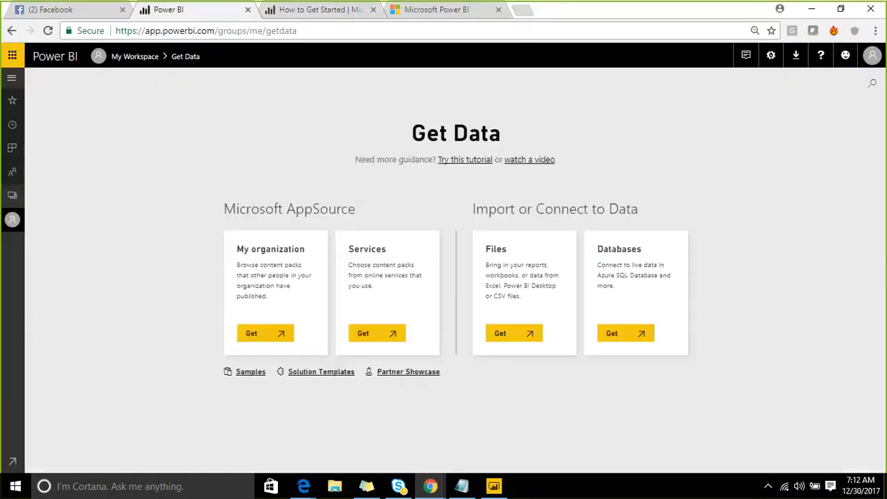
{"action": "left_click", "coordinate": [317, 9]}
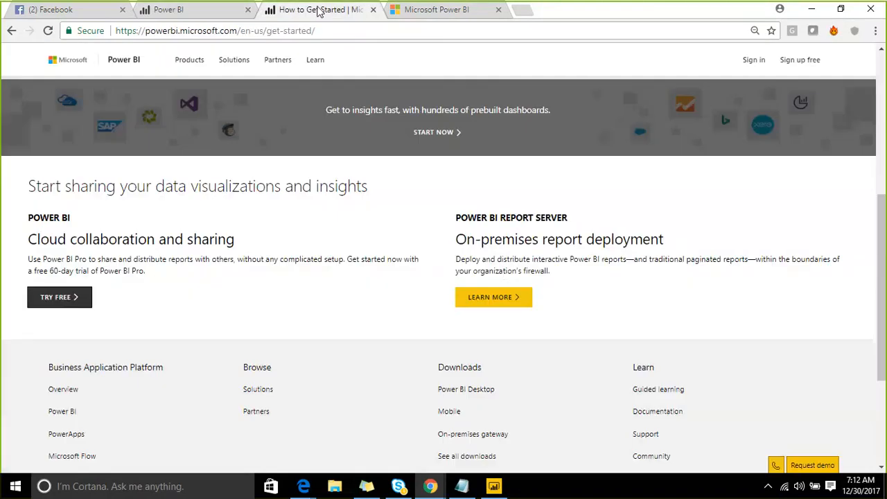
{"action": "left_click", "coordinate": [208, 8]}
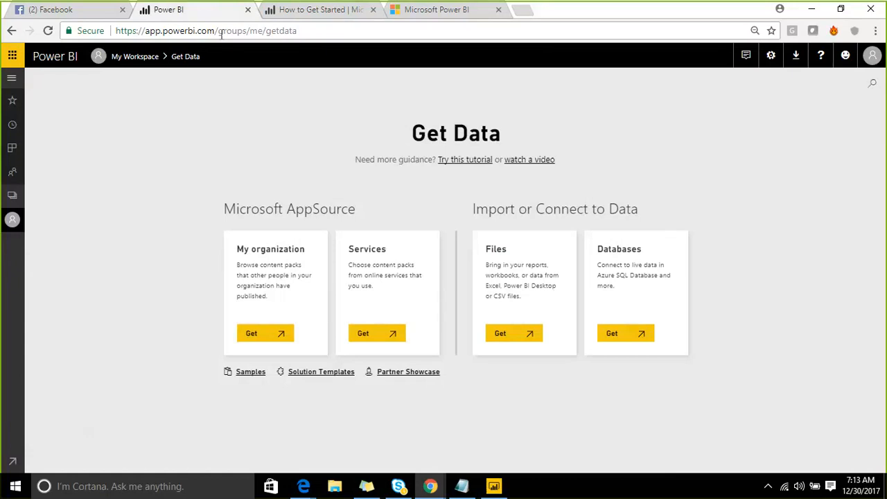
{"action": "left_click_drag", "start_coordinate": [220, 31], "coordinate": [344, 33]}
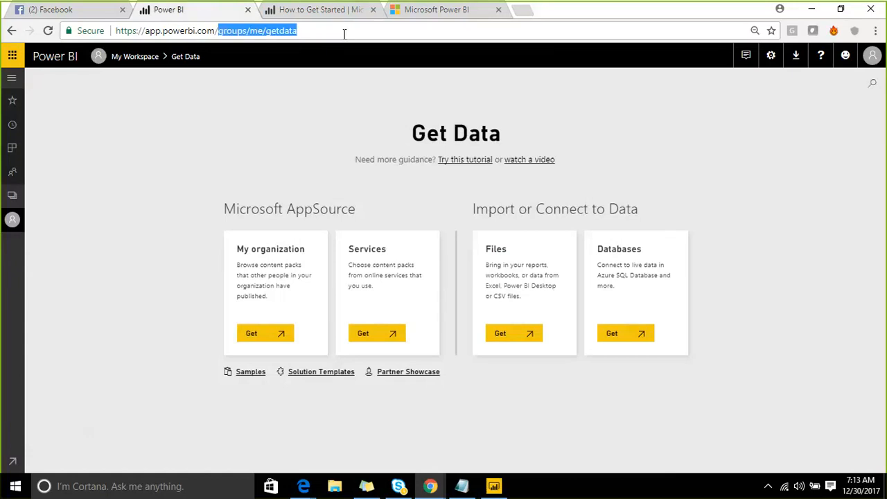
{"action": "key", "text": "BackSpace"}
{"action": "key", "text": "Return"}
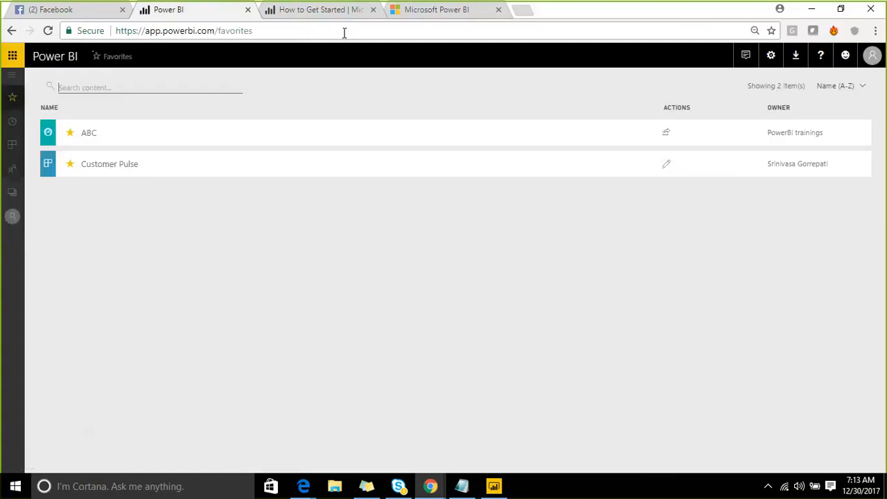
- Open the Get Data page from the navigation pane
{"action": "left_click", "coordinate": [12, 76]}
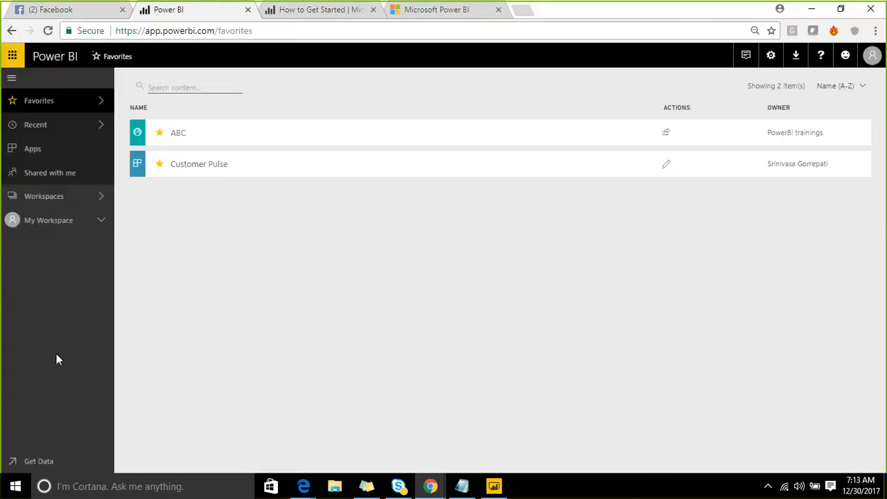
{"action": "left_click", "coordinate": [12, 81]}
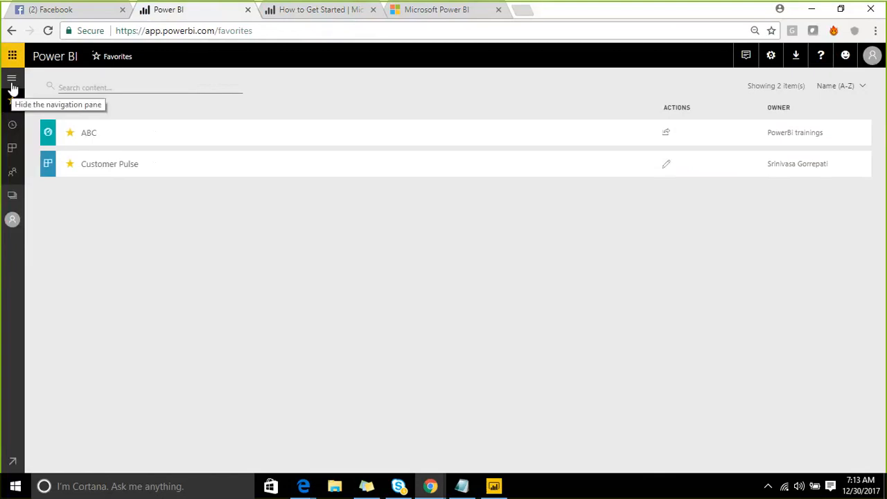
{"action": "left_click", "coordinate": [12, 462]}
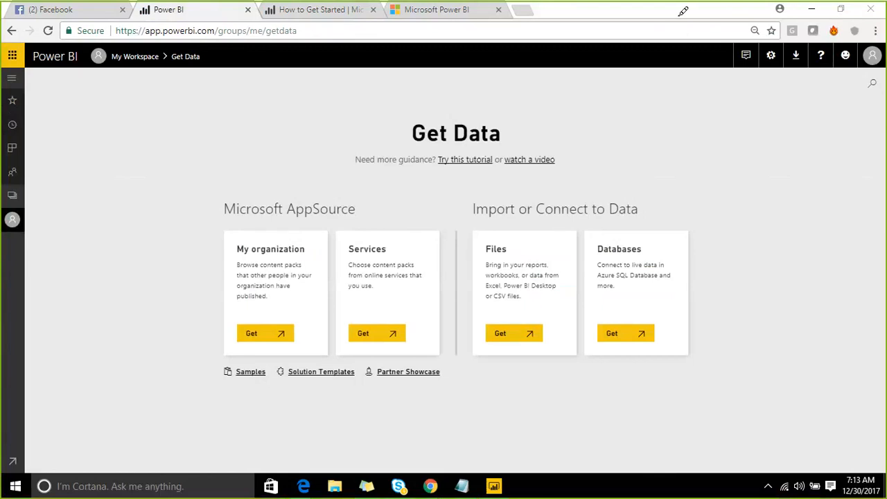
{"action": "left_click", "coordinate": [35, 115]}
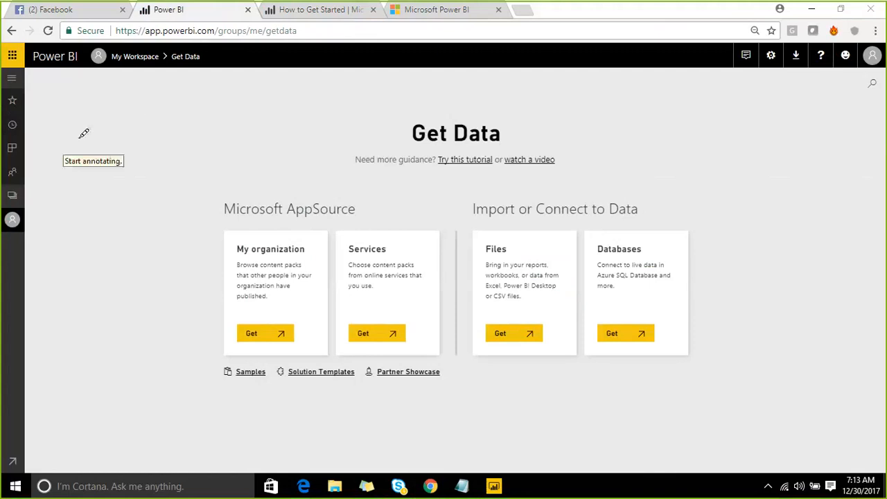
{"action": "mouse_move", "coordinate": [107, 104]}
{"action": "left_mouse_down"}
{"action": "mouse_move", "coordinate": [120, 200]}
{"action": "mouse_move", "coordinate": [159, 222]}
{"action": "mouse_move", "coordinate": [412, 167]}
{"action": "mouse_move", "coordinate": [418, 79]}
{"action": "mouse_move", "coordinate": [303, 69]}
{"action": "mouse_move", "coordinate": [90, 115]}
{"action": "left_mouse_up"}
{"action": "left_click_drag", "start_coordinate": [188, 108], "coordinate": [219, 187]}
{"action": "mouse_move", "coordinate": [289, 84]}
{"action": "left_mouse_down"}
{"action": "mouse_move", "coordinate": [298, 92]}
{"action": "mouse_move", "coordinate": [305, 169]}
{"action": "left_mouse_up"}
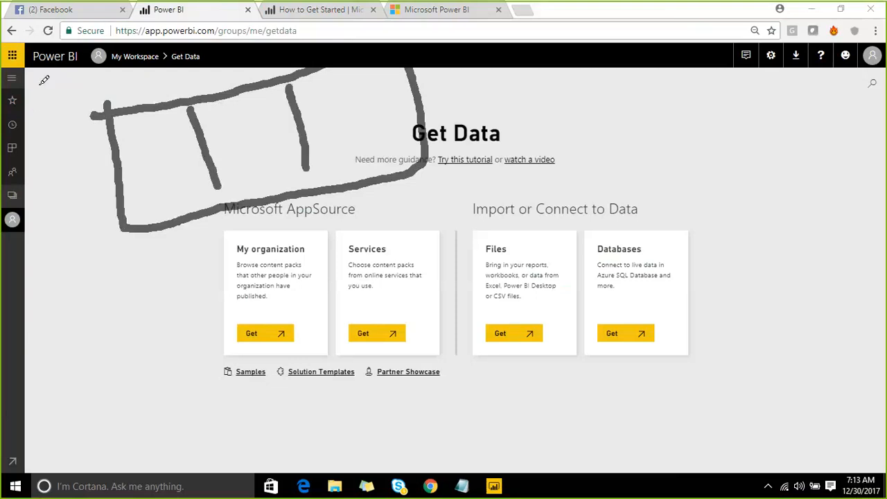
{"action": "mouse_move", "coordinate": [135, 143]}
{"action": "left_mouse_down"}
{"action": "mouse_move", "coordinate": [173, 124]}
{"action": "mouse_move", "coordinate": [140, 129]}
{"action": "mouse_move", "coordinate": [144, 185]}
{"action": "mouse_move", "coordinate": [180, 177]}
{"action": "mouse_move", "coordinate": [173, 119]}
{"action": "mouse_move", "coordinate": [212, 157]}
{"action": "mouse_move", "coordinate": [369, 135]}
{"action": "left_mouse_up"}
{"action": "left_click_drag", "start_coordinate": [193, 189], "coordinate": [345, 119]}
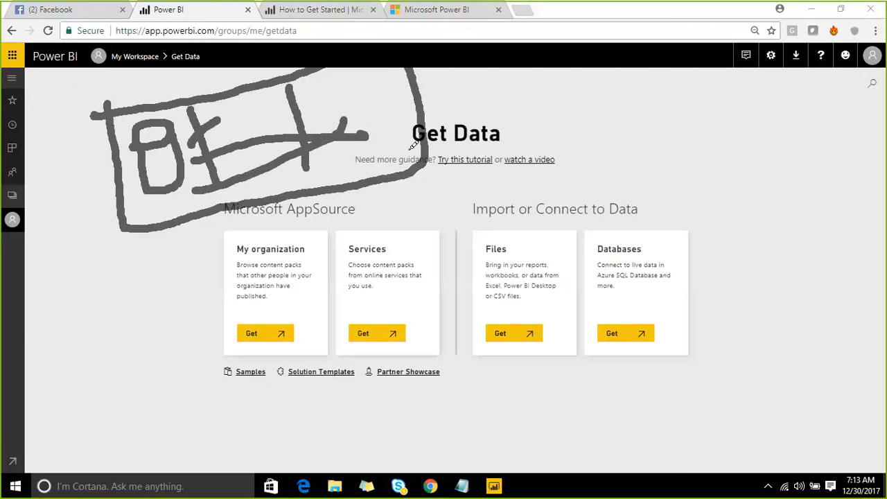
{"action": "left_click_drag", "start_coordinate": [511, 78], "coordinate": [438, 109]}
{"action": "mouse_move", "coordinate": [474, 72]}
{"action": "left_mouse_down"}
{"action": "mouse_move", "coordinate": [449, 105]}
{"action": "mouse_move", "coordinate": [493, 124]}
{"action": "left_mouse_up"}
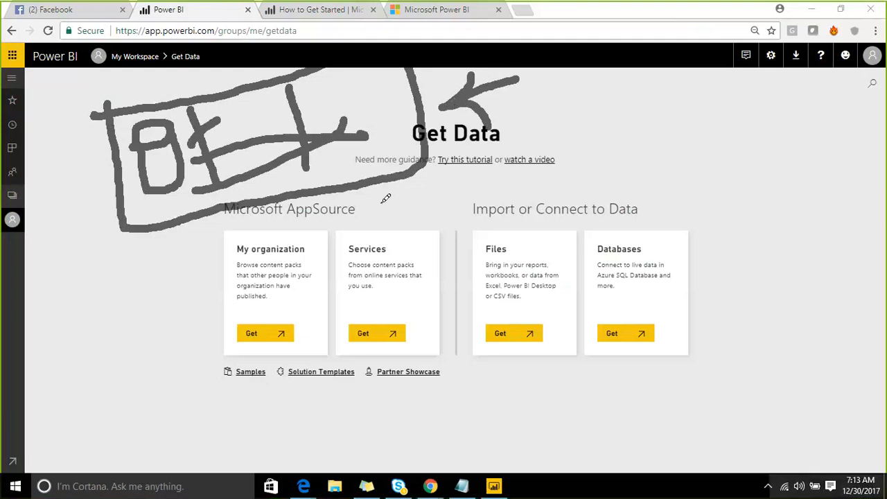
{"action": "mouse_move", "coordinate": [380, 200]}
{"action": "left_mouse_down"}
{"action": "mouse_move", "coordinate": [414, 248]}
{"action": "mouse_move", "coordinate": [374, 242]}
{"action": "mouse_move", "coordinate": [419, 251]}
{"action": "left_mouse_up"}
{"action": "mouse_move", "coordinate": [408, 200]}
{"action": "left_mouse_down"}
{"action": "mouse_move", "coordinate": [430, 200]}
{"action": "mouse_move", "coordinate": [451, 249]}
{"action": "left_mouse_up"}
{"action": "mouse_move", "coordinate": [438, 201]}
{"action": "left_mouse_down"}
{"action": "mouse_move", "coordinate": [457, 221]}
{"action": "mouse_move", "coordinate": [448, 228]}
{"action": "left_mouse_up"}
{"action": "left_click_drag", "start_coordinate": [493, 184], "coordinate": [480, 228]}
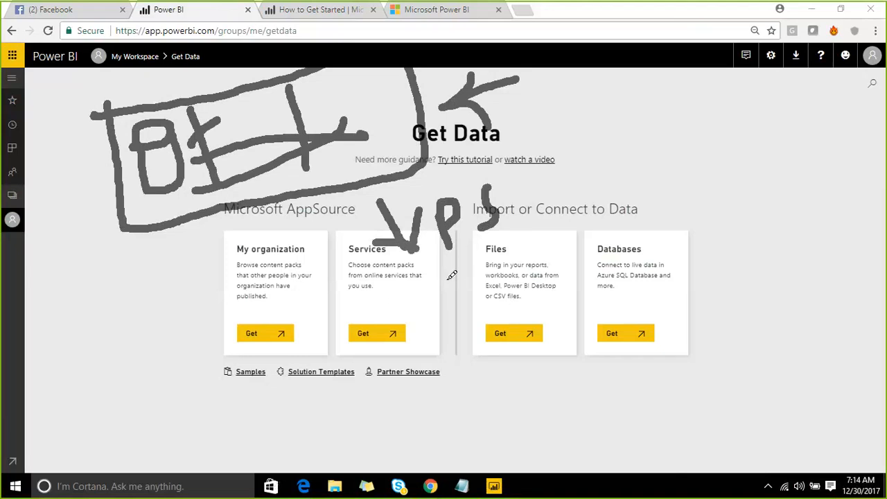
{"action": "mouse_move", "coordinate": [438, 269]}
{"action": "left_mouse_down"}
{"action": "mouse_move", "coordinate": [457, 282]}
{"action": "mouse_move", "coordinate": [570, 241]}
{"action": "left_mouse_up"}
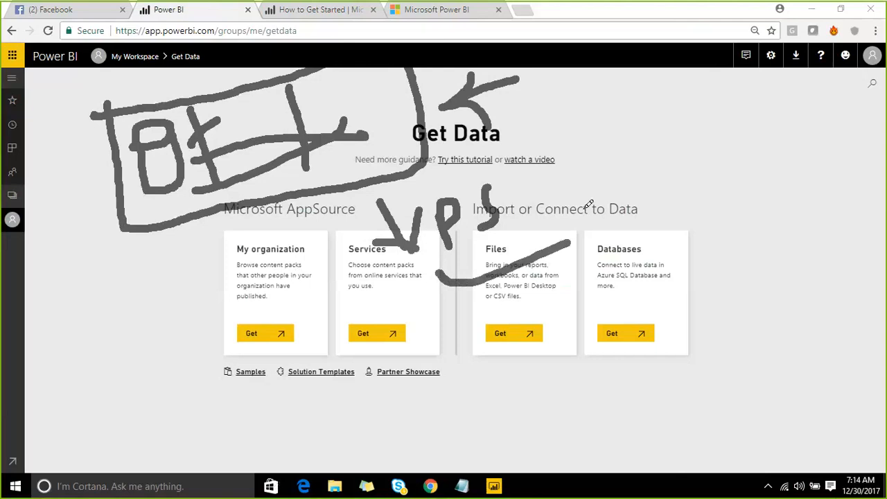
{"action": "mouse_move", "coordinate": [588, 204]}
{"action": "left_mouse_down"}
{"action": "mouse_move", "coordinate": [598, 257]}
{"action": "mouse_move", "coordinate": [728, 210]}
{"action": "mouse_move", "coordinate": [676, 168]}
{"action": "mouse_move", "coordinate": [595, 199]}
{"action": "left_mouse_up"}
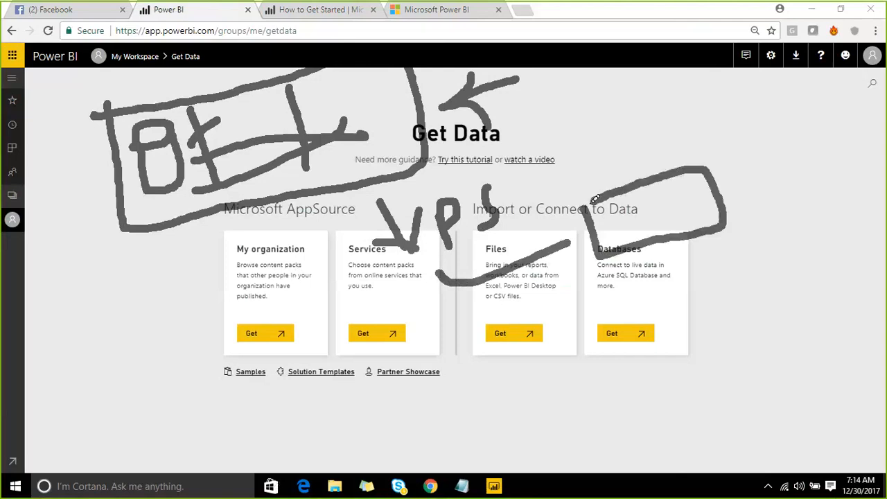
{"action": "left_click_drag", "start_coordinate": [438, 271], "coordinate": [496, 364]}
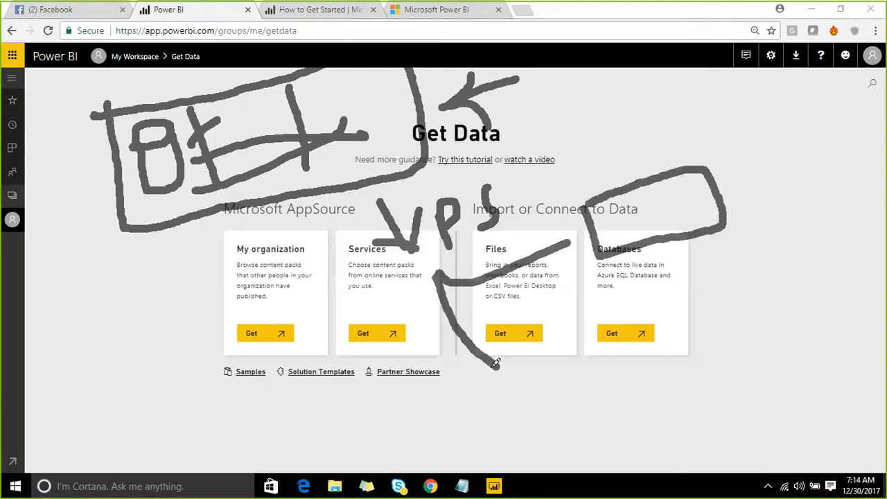
{"action": "mouse_move", "coordinate": [499, 333]}
{"action": "left_mouse_down"}
{"action": "mouse_move", "coordinate": [531, 374]}
{"action": "mouse_move", "coordinate": [492, 397]}
{"action": "left_mouse_up"}
{"action": "mouse_move", "coordinate": [594, 384]}
{"action": "left_mouse_down"}
{"action": "mouse_move", "coordinate": [594, 347]}
{"action": "mouse_move", "coordinate": [610, 350]}
{"action": "left_mouse_up"}
{"action": "mouse_move", "coordinate": [587, 355]}
{"action": "left_mouse_down"}
{"action": "mouse_move", "coordinate": [572, 368]}
{"action": "mouse_move", "coordinate": [619, 388]}
{"action": "left_mouse_up"}
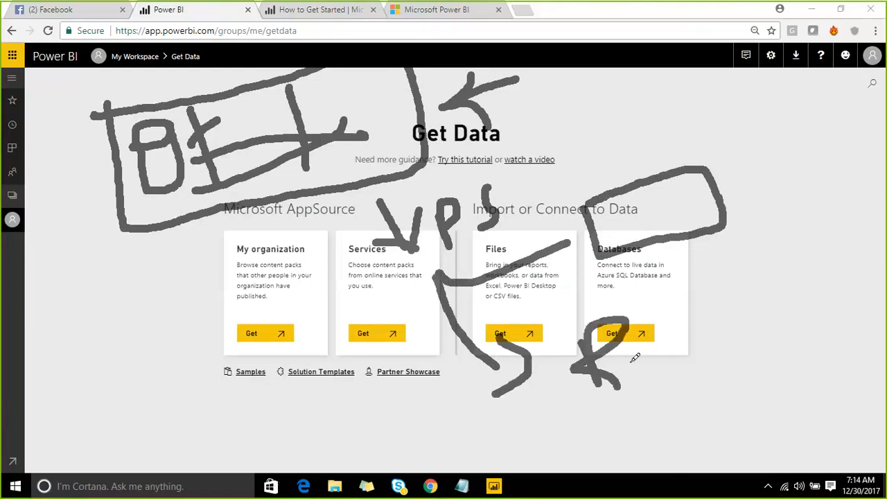
{"action": "mouse_move", "coordinate": [622, 353]}
{"action": "left_mouse_down"}
{"action": "mouse_move", "coordinate": [634, 367]}
{"action": "mouse_move", "coordinate": [667, 359]}
{"action": "left_mouse_up"}
{"action": "mouse_move", "coordinate": [677, 331]}
{"action": "left_mouse_down"}
{"action": "mouse_move", "coordinate": [685, 373]}
{"action": "mouse_move", "coordinate": [676, 346]}
{"action": "mouse_move", "coordinate": [696, 351]}
{"action": "left_mouse_up"}
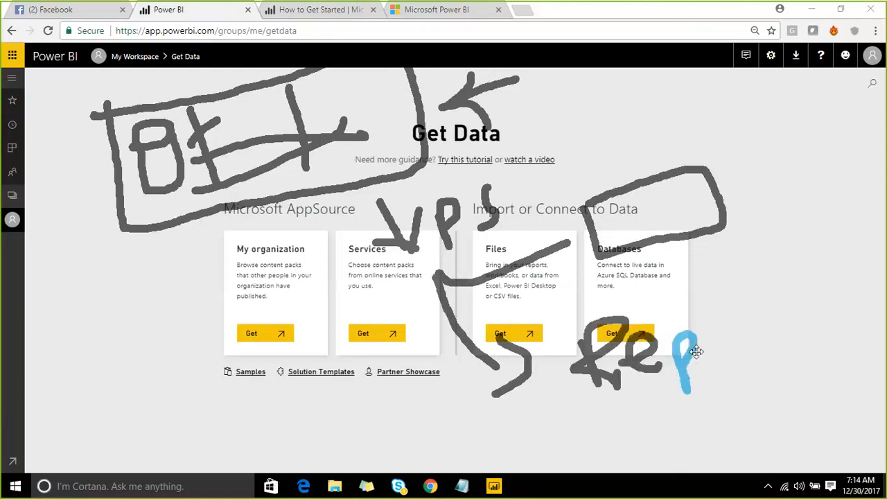
{"action": "left_click_drag", "start_coordinate": [704, 315], "coordinate": [701, 343]}
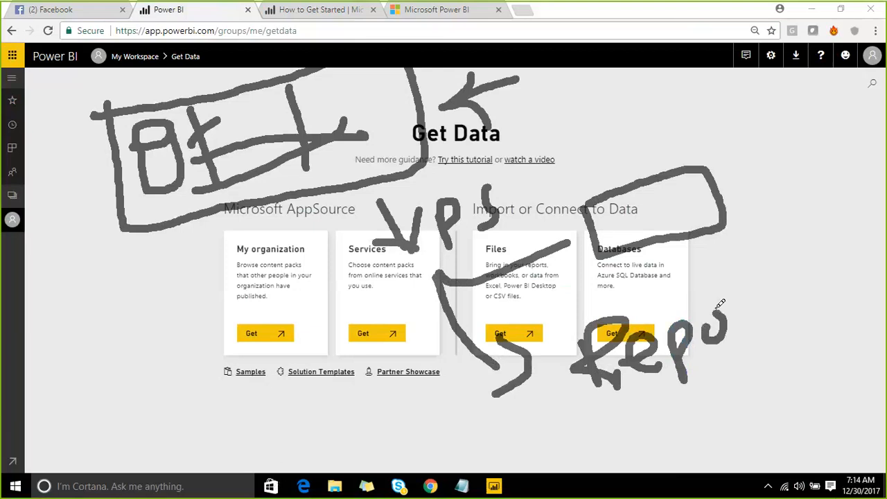
{"action": "left_click_drag", "start_coordinate": [695, 291], "coordinate": [701, 325]}
{"action": "mouse_move", "coordinate": [726, 291]}
{"action": "left_mouse_down"}
{"action": "mouse_move", "coordinate": [749, 323]}
{"action": "mouse_move", "coordinate": [761, 304]}
{"action": "mouse_move", "coordinate": [743, 283]}
{"action": "mouse_move", "coordinate": [762, 270]}
{"action": "left_mouse_up"}
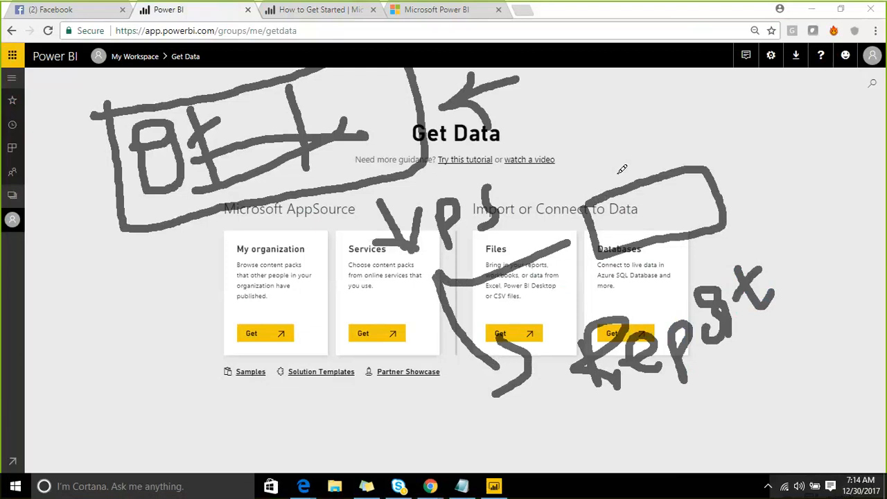
{"action": "left_click_drag", "start_coordinate": [710, 170], "coordinate": [771, 107]}
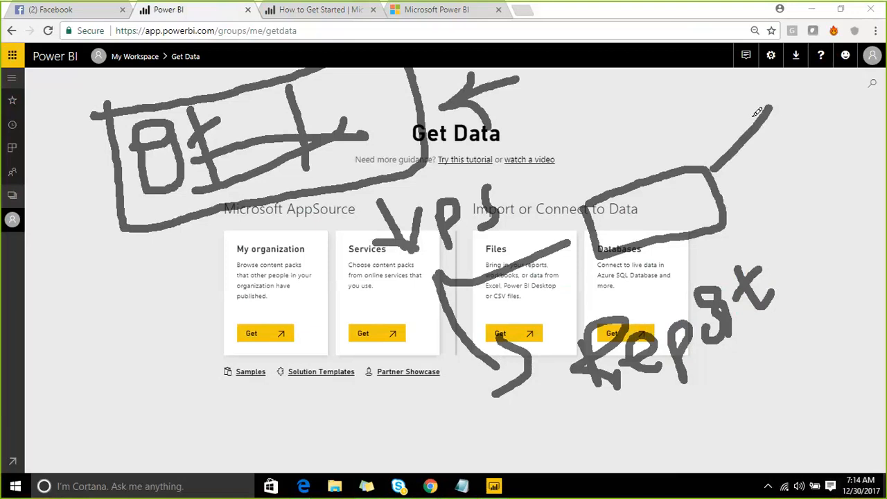
{"action": "left_click_drag", "start_coordinate": [732, 129], "coordinate": [748, 193]}
{"action": "mouse_move", "coordinate": [741, 236]}
{"action": "left_mouse_down"}
{"action": "mouse_move", "coordinate": [769, 188]}
{"action": "mouse_move", "coordinate": [761, 238]}
{"action": "left_mouse_up"}
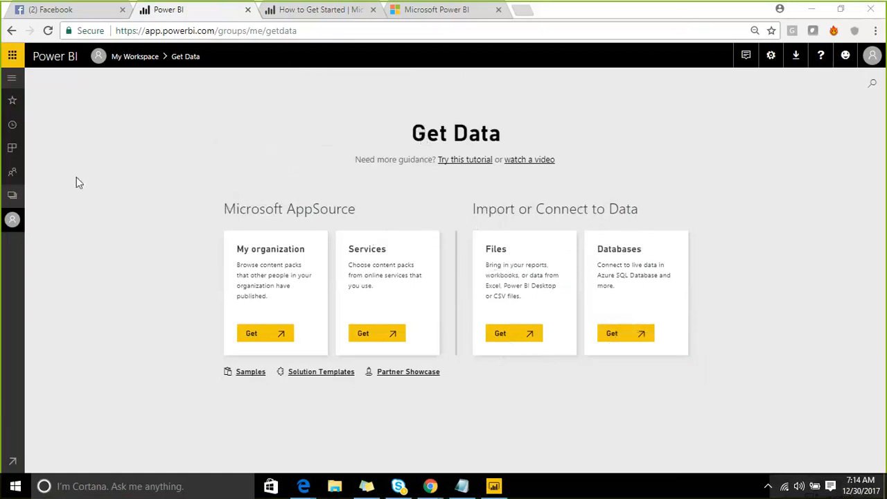
- Browse My Workspace's dashboards, workbooks and datasets, and the list of app workspaces
{"action": "left_click", "coordinate": [16, 196]}
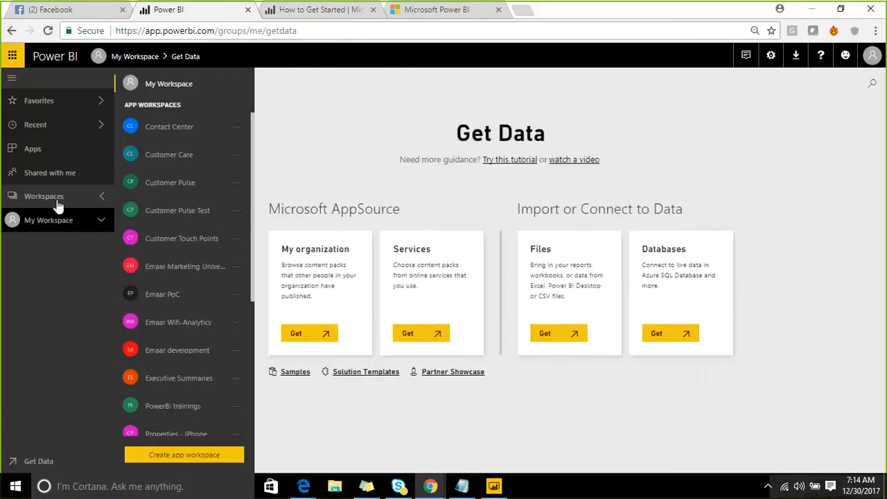
{"action": "left_click", "coordinate": [166, 85]}
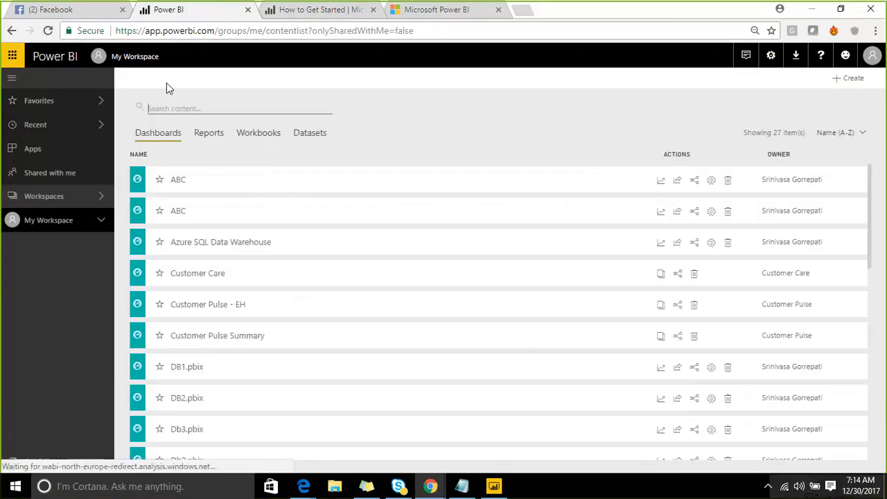
{"action": "left_click", "coordinate": [97, 198]}
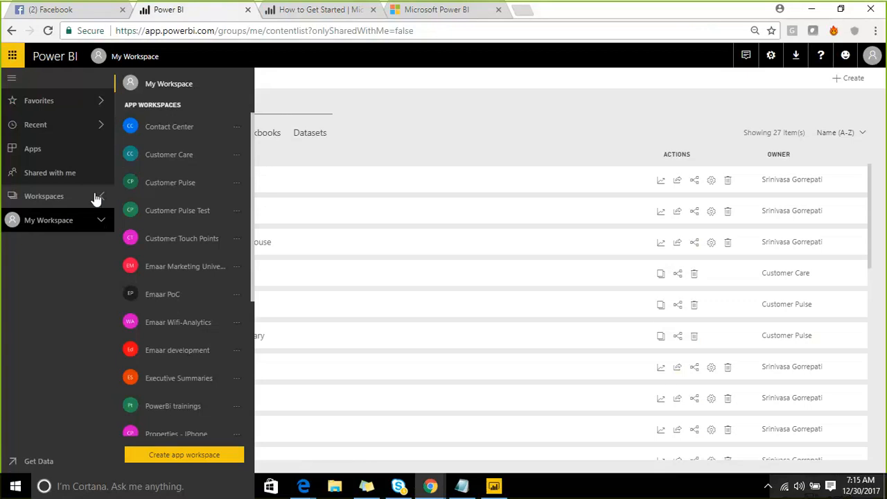
{"action": "left_click", "coordinate": [174, 86]}
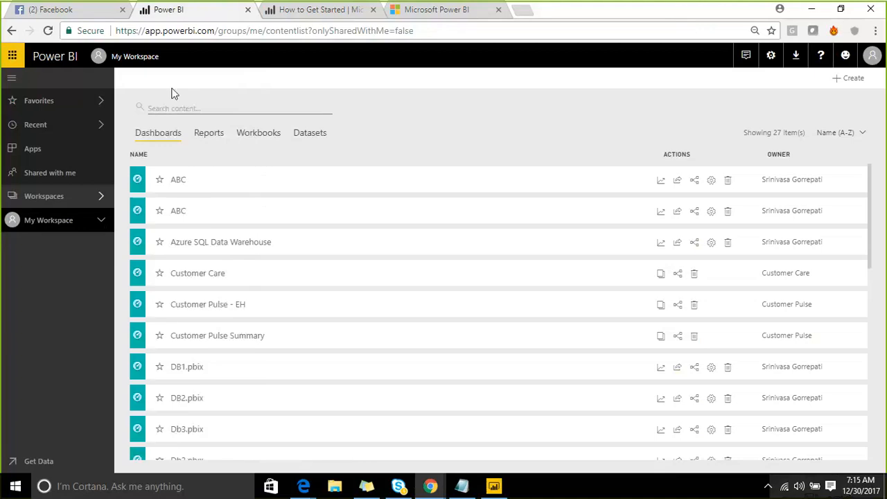
{"action": "left_click", "coordinate": [201, 139]}
{"action": "left_click", "coordinate": [277, 135]}
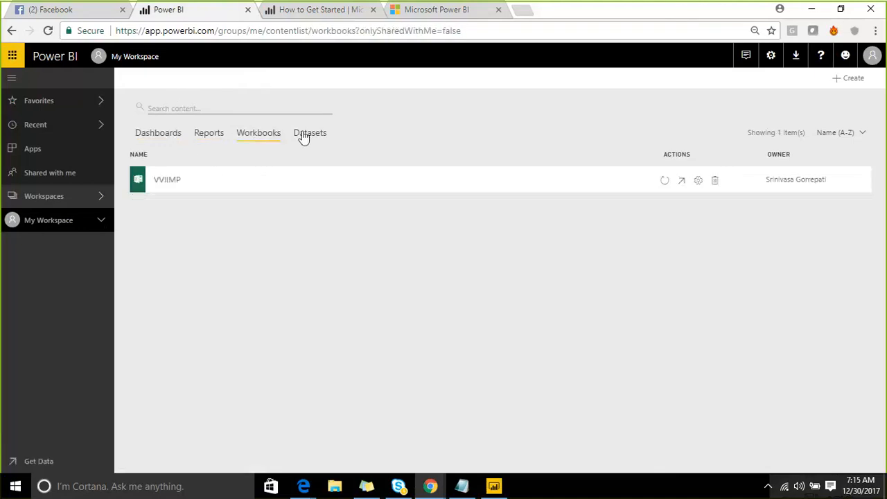
{"action": "left_click", "coordinate": [305, 134]}
{"action": "left_click", "coordinate": [92, 196]}
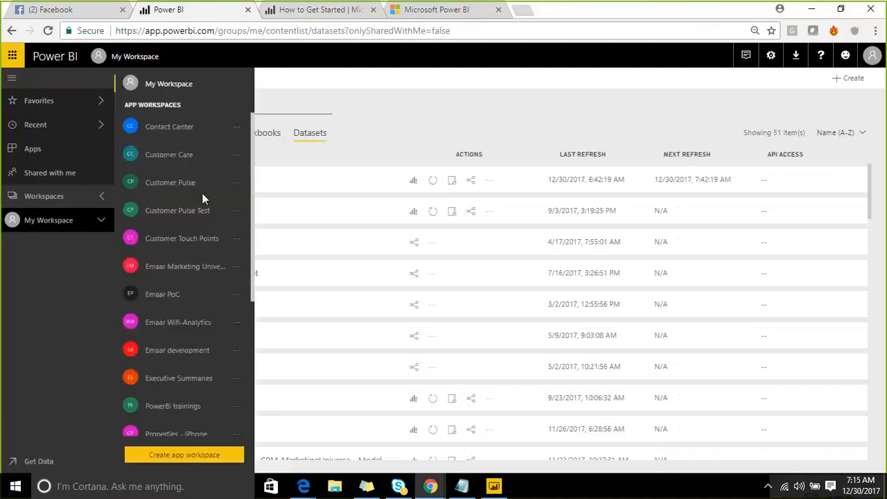
{"action": "scroll", "coordinate": [205, 194], "scroll_direction": "down", "scroll_amount": 3}
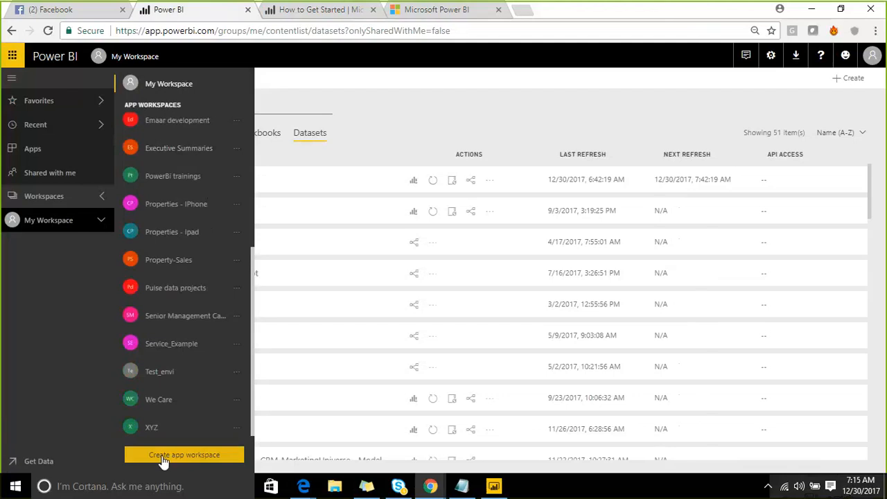
{"action": "scroll", "coordinate": [178, 339], "scroll_direction": "up", "scroll_amount": 4}
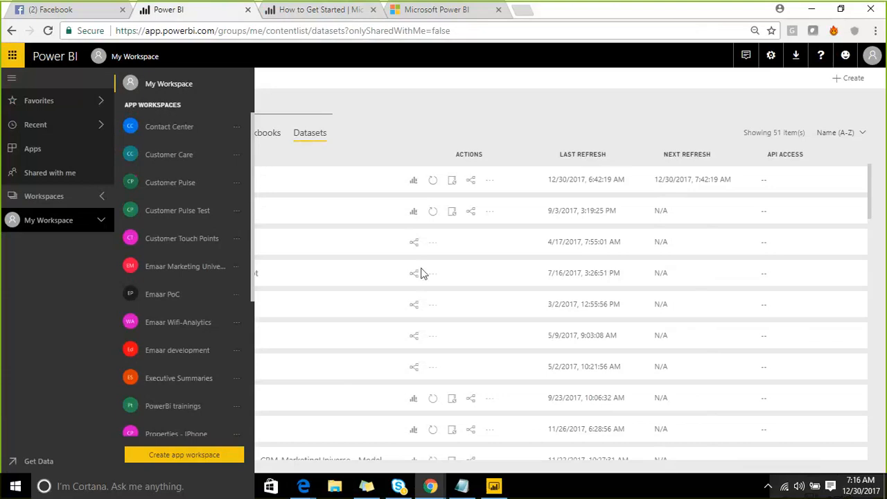
- Switch to Power BI Desktop and review the Publish to Power BI destination workspaces without publishing
{"action": "left_click", "coordinate": [493, 486]}
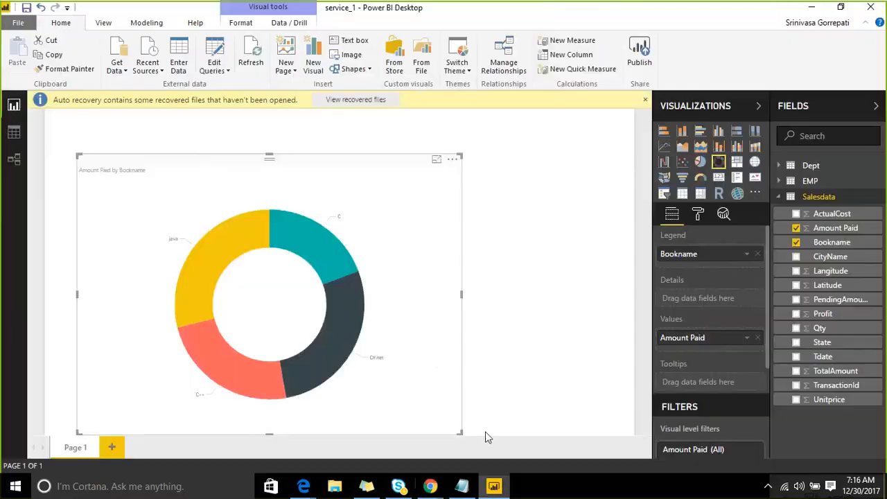
{"action": "left_click", "coordinate": [640, 56]}
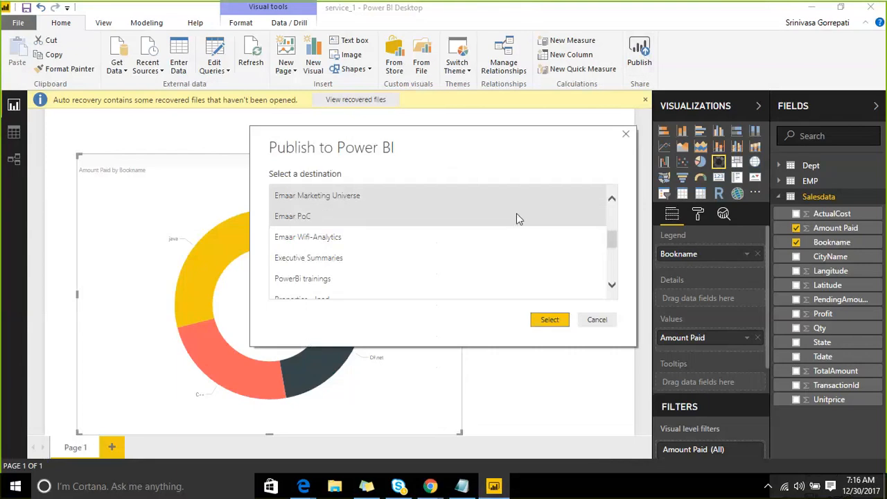
{"action": "left_click_drag", "start_coordinate": [612, 241], "coordinate": [626, 277]}
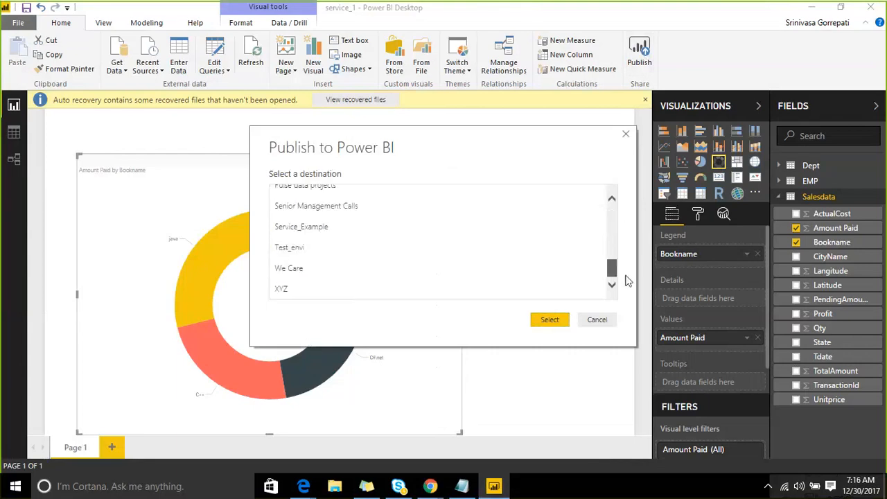
{"action": "left_click", "coordinate": [601, 327]}
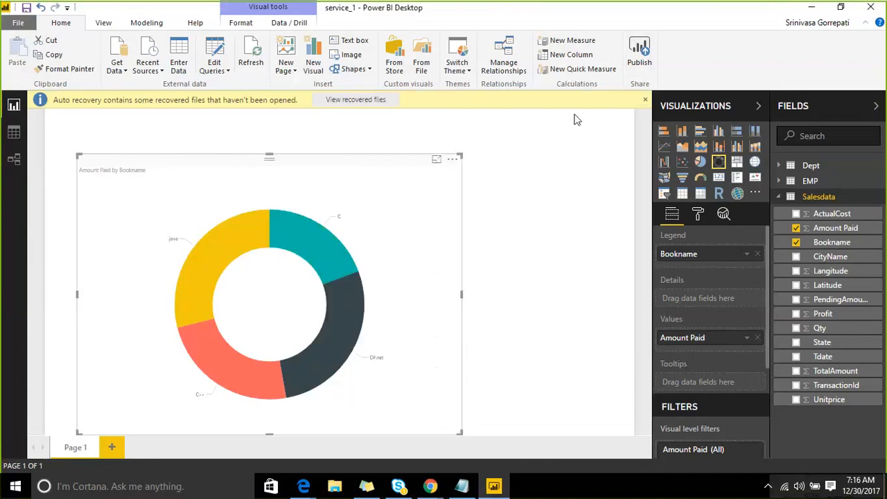
{"action": "left_click", "coordinate": [811, 9]}
- Open the Emaar development workspace and view its dashboards and reports
{"action": "scroll", "coordinate": [201, 264], "scroll_direction": "down", "scroll_amount": 5}
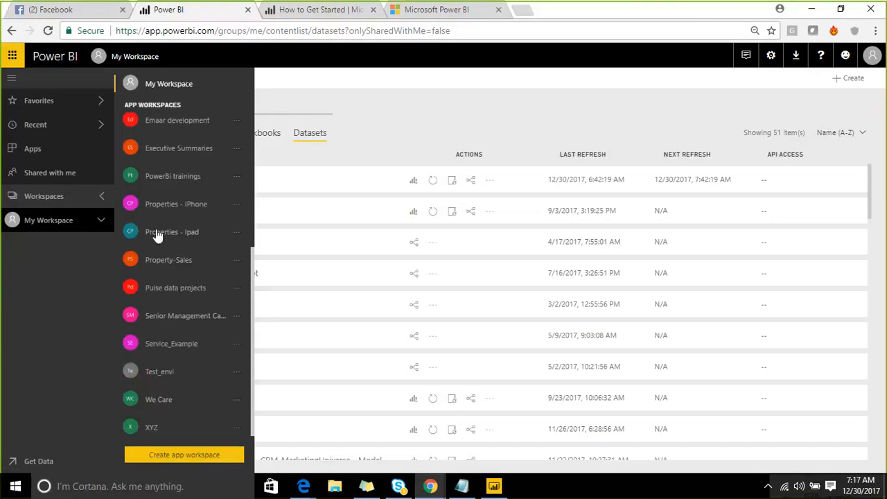
{"action": "scroll", "coordinate": [155, 192], "scroll_direction": "up", "scroll_amount": 1}
{"action": "scroll", "coordinate": [154, 188], "scroll_direction": "up", "scroll_amount": 3}
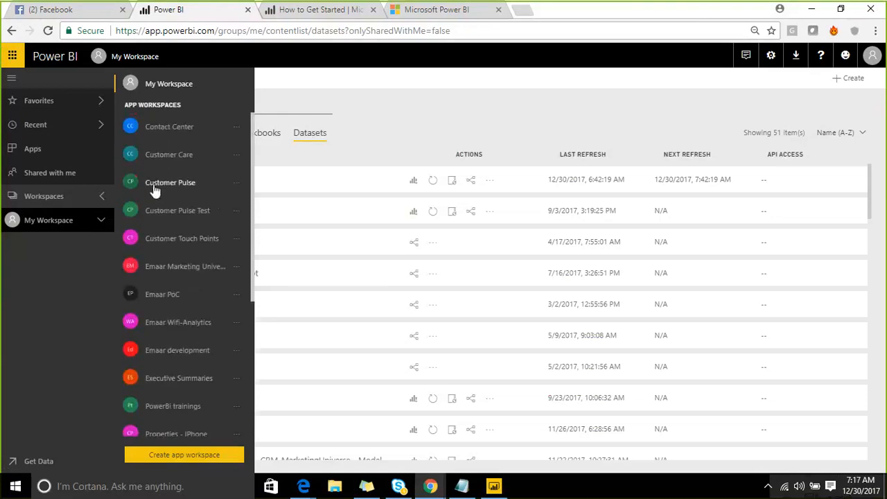
{"action": "scroll", "coordinate": [152, 215], "scroll_direction": "down", "scroll_amount": 1}
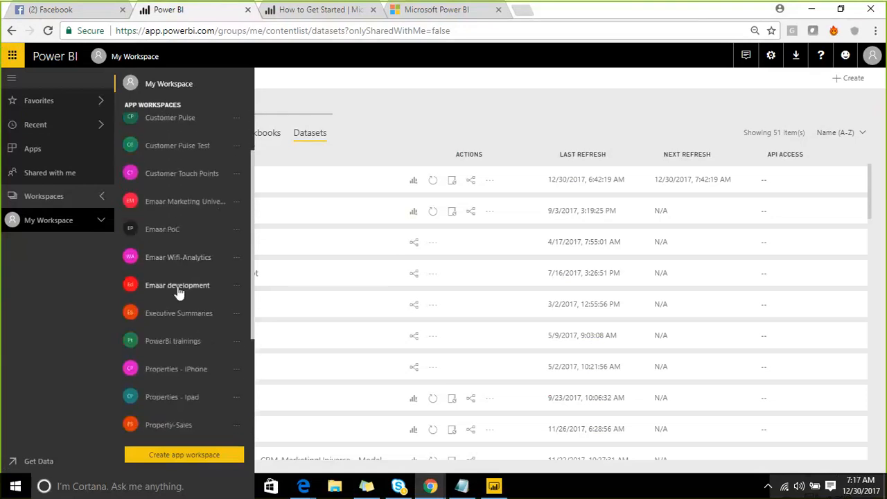
{"action": "left_click", "coordinate": [178, 287]}
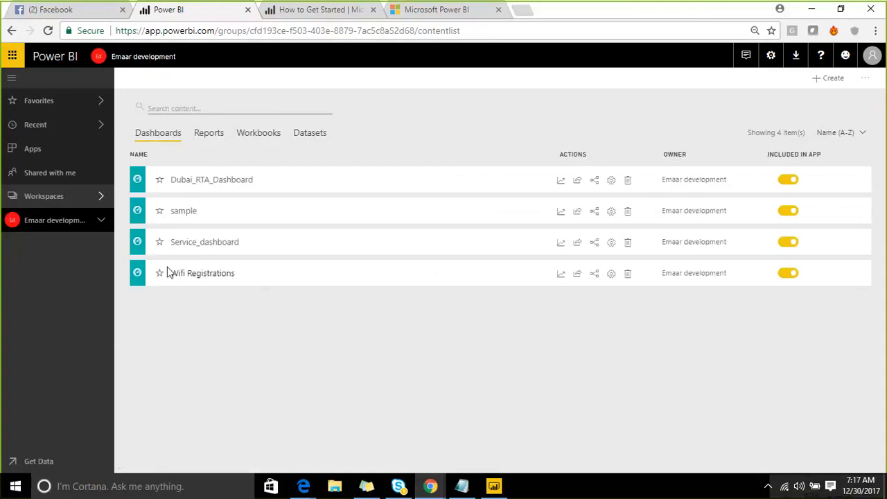
{"action": "left_click", "coordinate": [201, 138]}
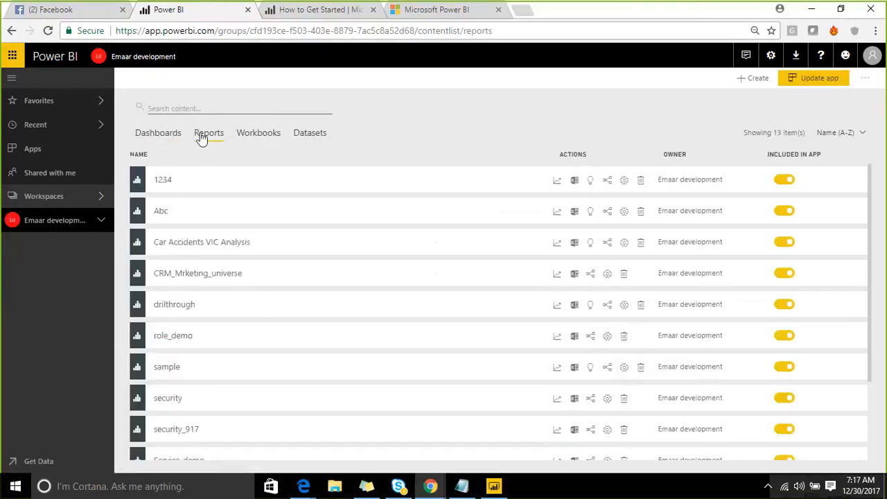
- Open the Emaar Marketing Universe workspace and browse its reports, workbooks and datasets, including service_1
{"action": "left_click", "coordinate": [95, 196]}
{"action": "scroll", "coordinate": [173, 273], "scroll_direction": "down", "scroll_amount": 1}
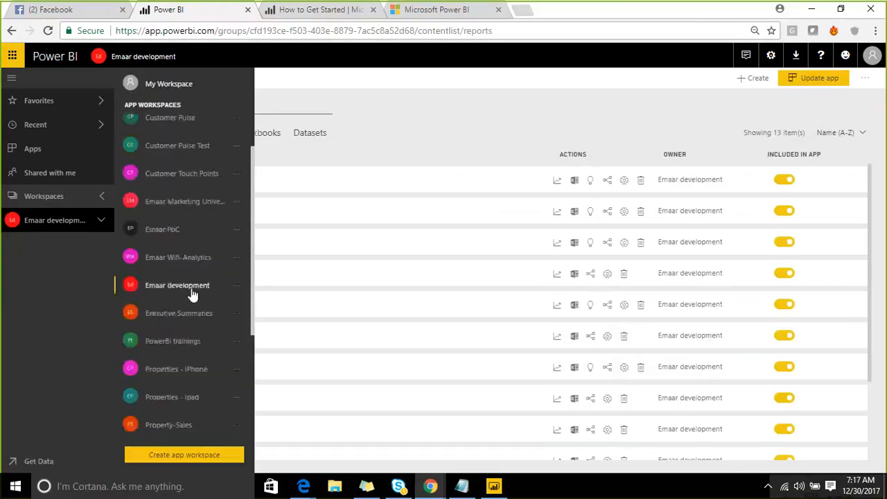
{"action": "left_click", "coordinate": [191, 206]}
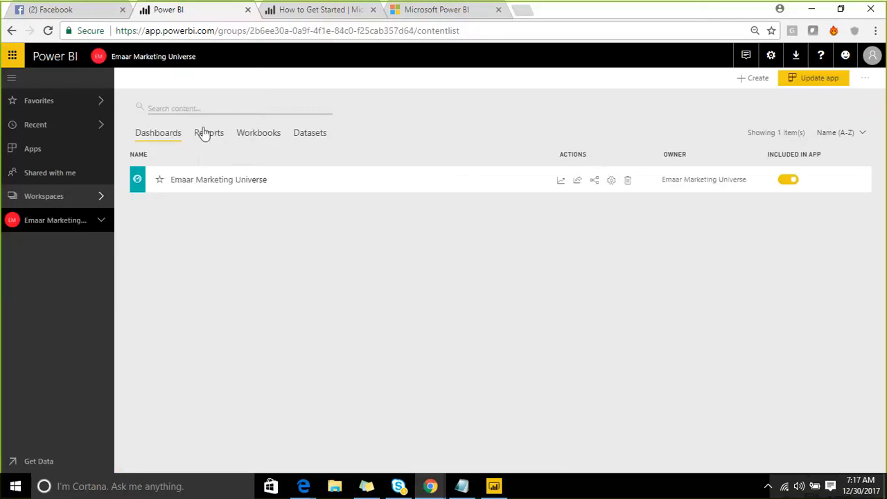
{"action": "left_click", "coordinate": [206, 132]}
{"action": "scroll", "coordinate": [242, 260], "scroll_direction": "down", "scroll_amount": 1}
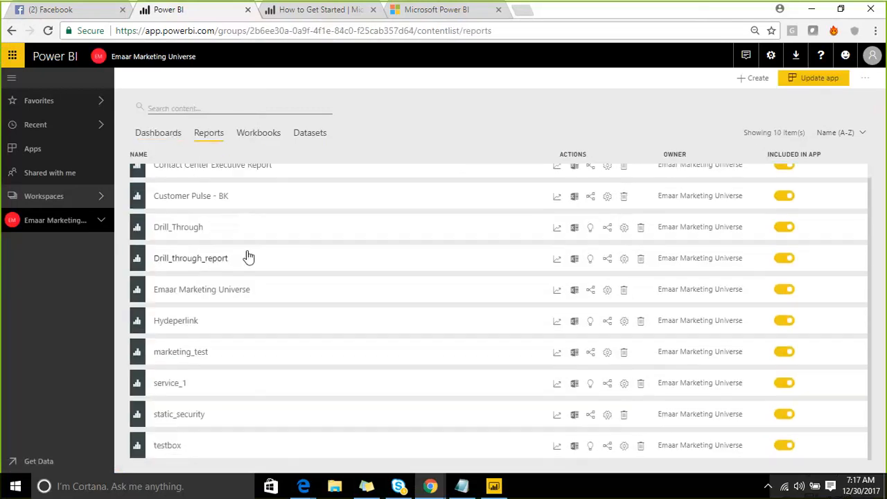
{"action": "scroll", "coordinate": [291, 244], "scroll_direction": "up", "scroll_amount": 1}
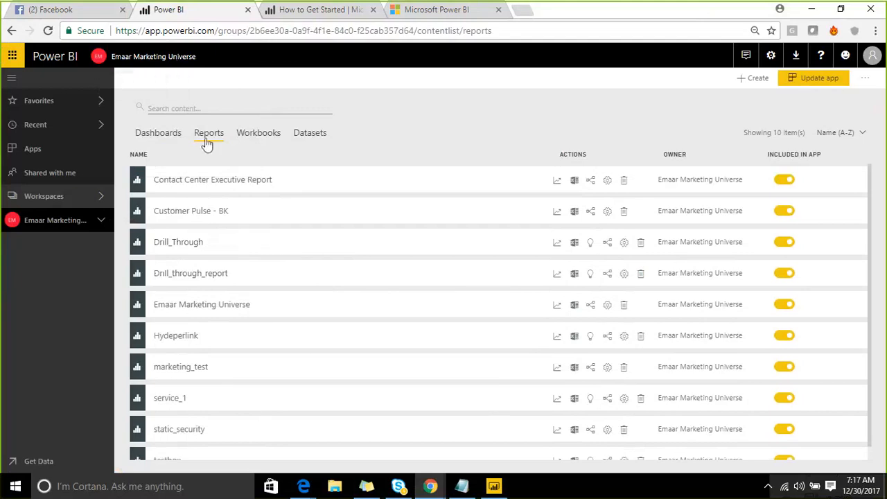
{"action": "scroll", "coordinate": [189, 309], "scroll_direction": "down", "scroll_amount": 1}
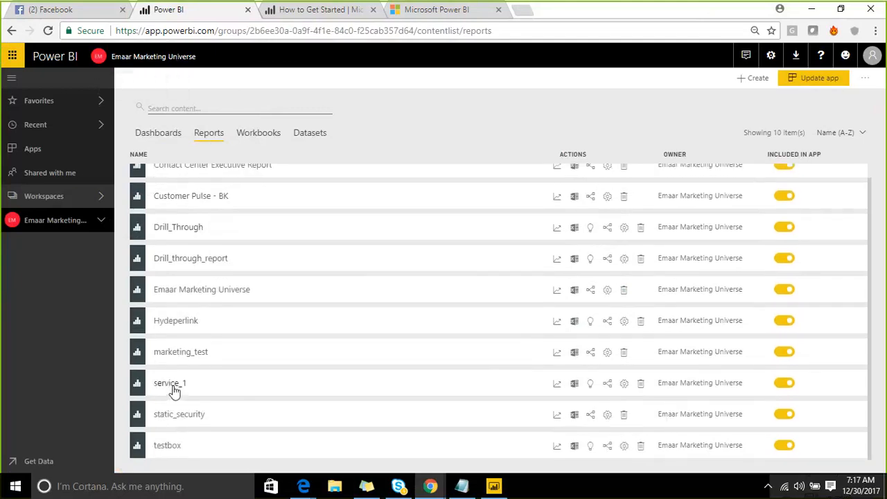
{"action": "left_click", "coordinate": [165, 139]}
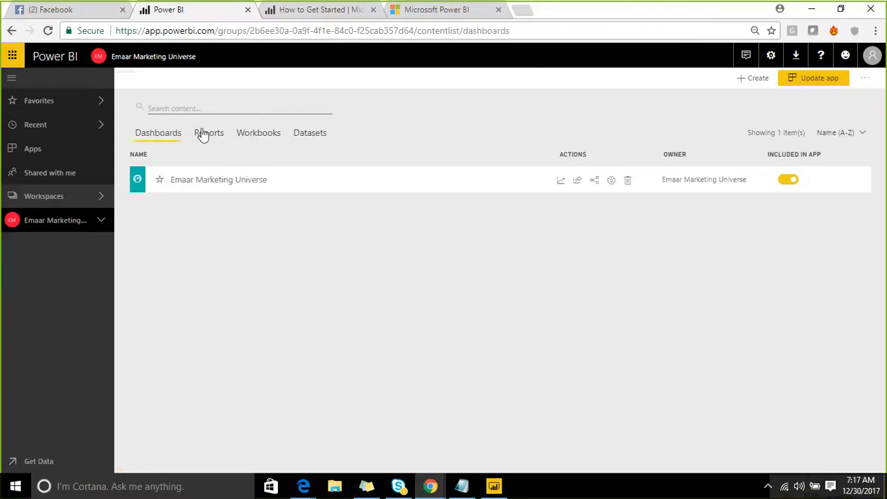
{"action": "left_click", "coordinate": [204, 135]}
{"action": "scroll", "coordinate": [179, 373], "scroll_direction": "down", "scroll_amount": 1}
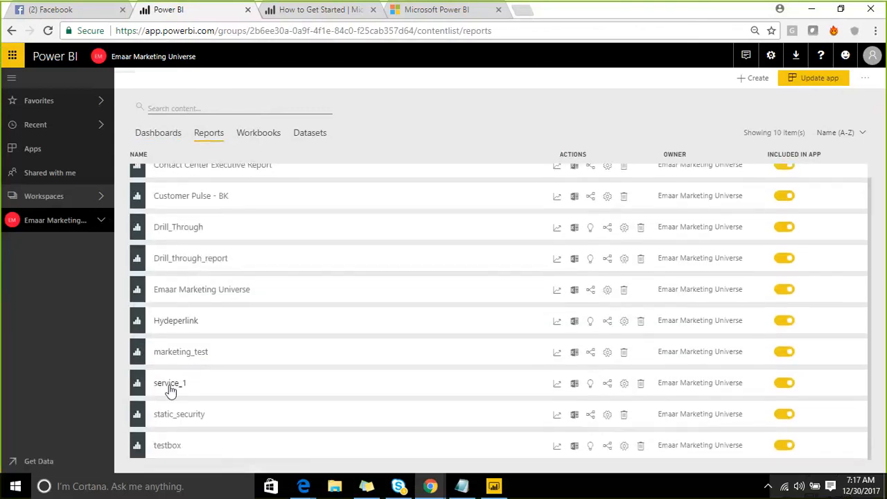
{"action": "left_click", "coordinate": [258, 133]}
{"action": "left_click", "coordinate": [311, 137]}
{"action": "scroll", "coordinate": [192, 382], "scroll_direction": "down", "scroll_amount": 1}
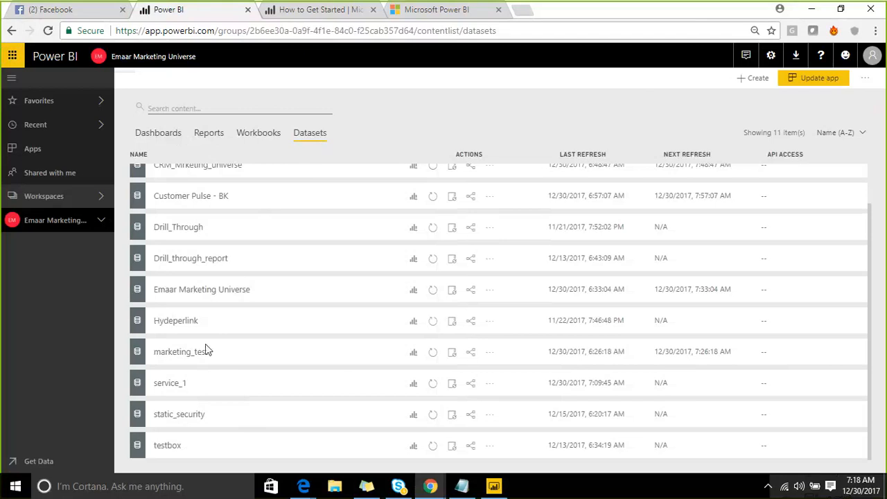
{"action": "left_click", "coordinate": [414, 293]}
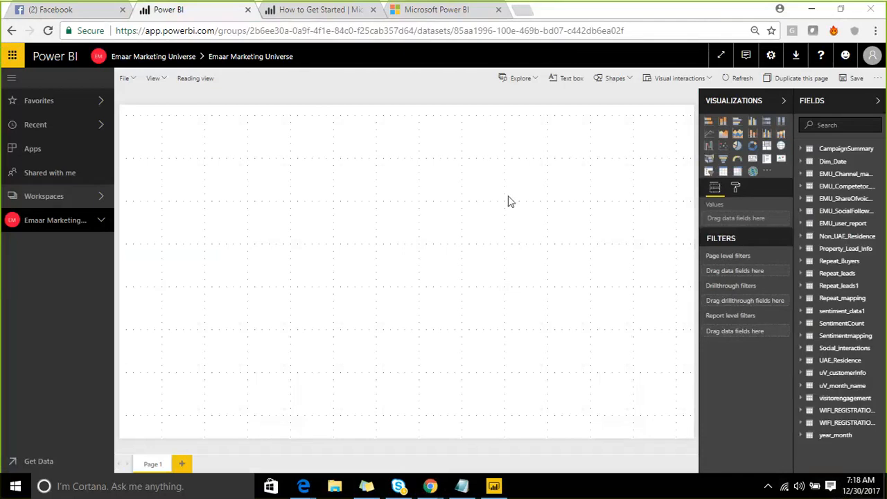
{"action": "left_click", "coordinate": [753, 145]}
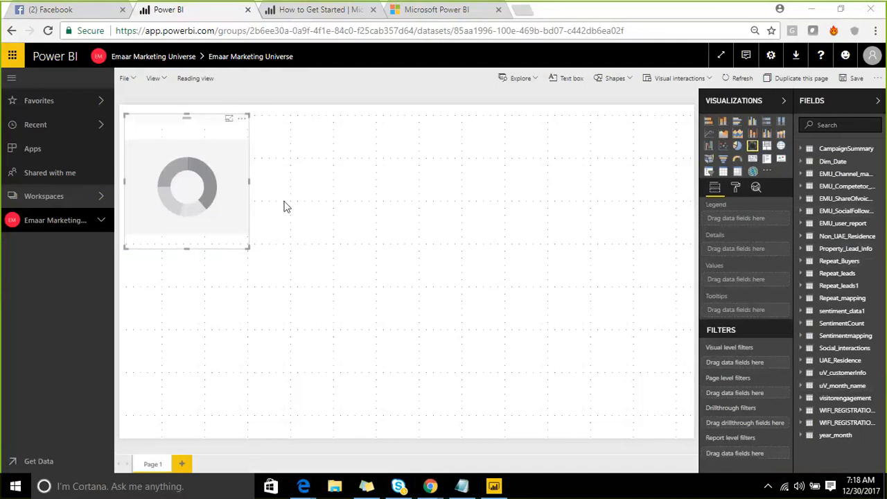
{"action": "left_click", "coordinate": [139, 58]}
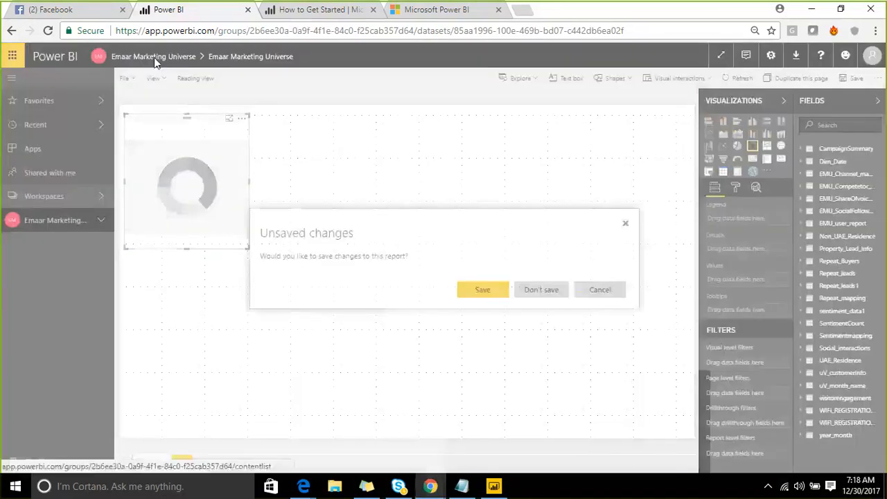
{"action": "left_click", "coordinate": [525, 291]}
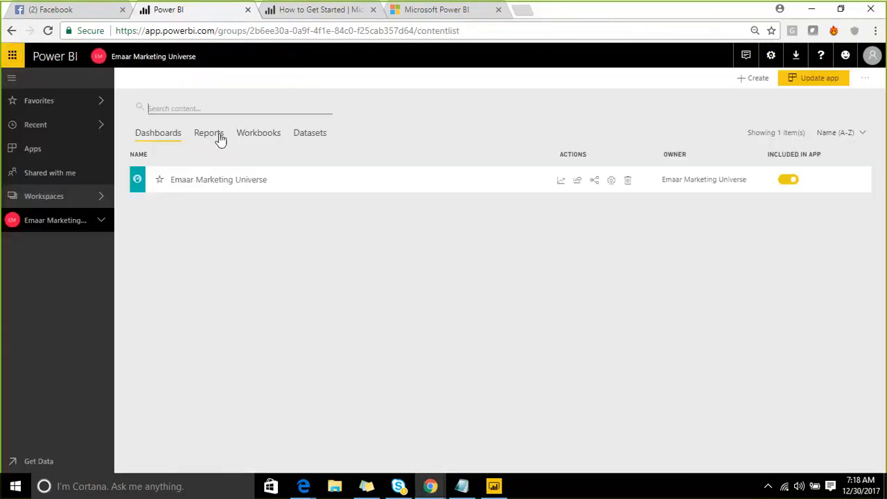
- Start a new report from the service_1 dataset in the Emaar Marketing Universe workspace and add a donut chart visual
{"action": "left_click", "coordinate": [309, 134]}
{"action": "scroll", "coordinate": [247, 333], "scroll_direction": "down", "scroll_amount": 1}
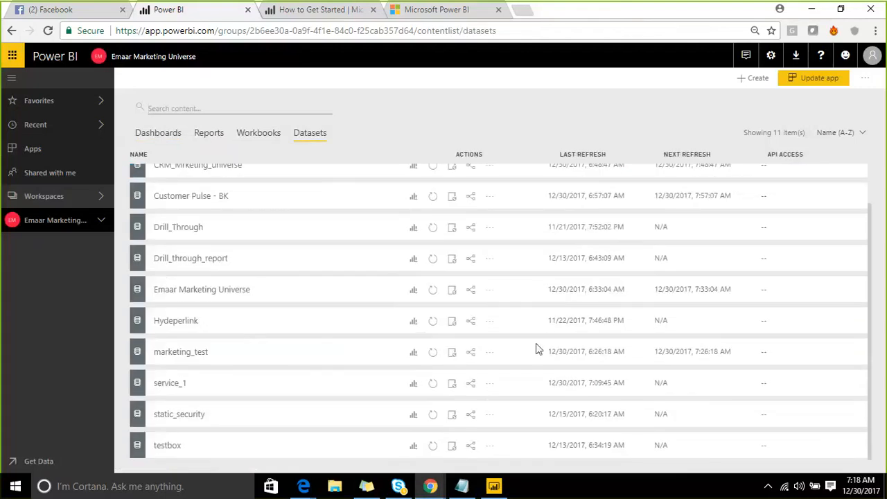
{"action": "left_click", "coordinate": [414, 385]}
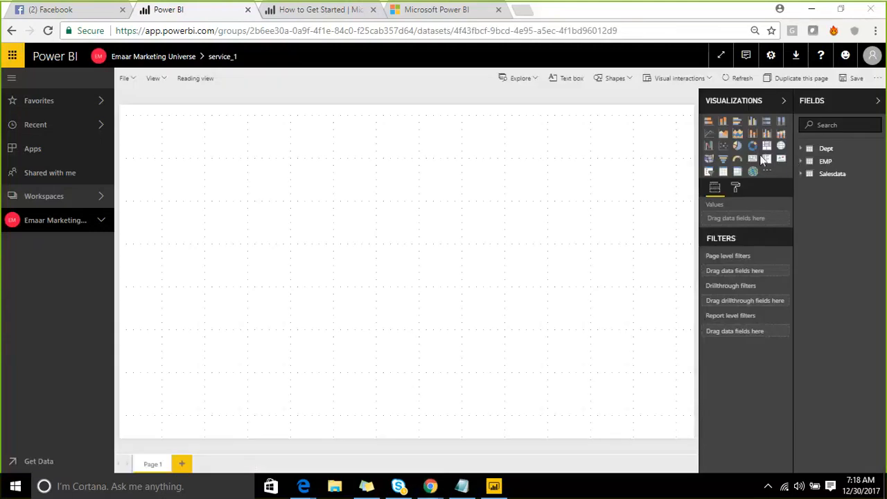
{"action": "left_click", "coordinate": [753, 148]}
- Set the donut chart's legend to CityName from Salesdata and its values to PendingAmount, and enlarge the chart
{"action": "left_click", "coordinate": [802, 174]}
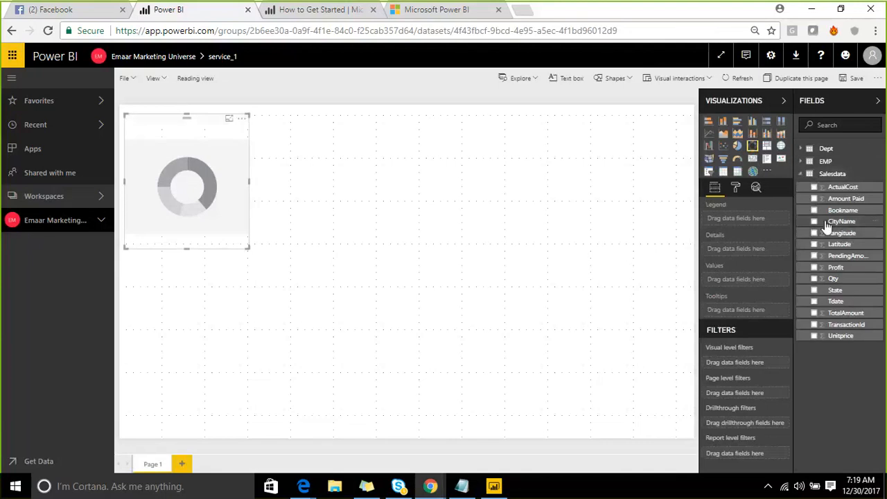
{"action": "left_click_drag", "start_coordinate": [838, 222], "coordinate": [208, 155]}
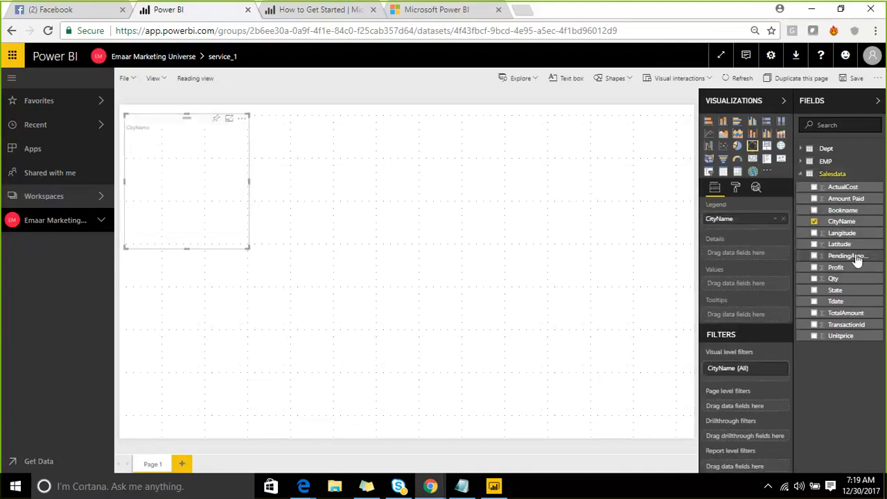
{"action": "left_click_drag", "start_coordinate": [847, 255], "coordinate": [736, 251]}
{"action": "left_click_drag", "start_coordinate": [544, 252], "coordinate": [208, 186]}
{"action": "left_click_drag", "start_coordinate": [247, 247], "coordinate": [270, 265]}
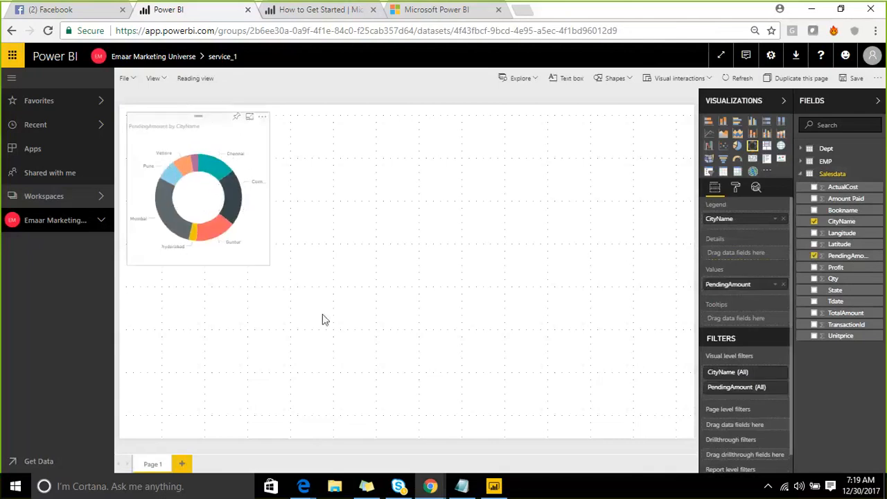
{"action": "left_click_drag", "start_coordinate": [322, 318], "coordinate": [322, 318]}
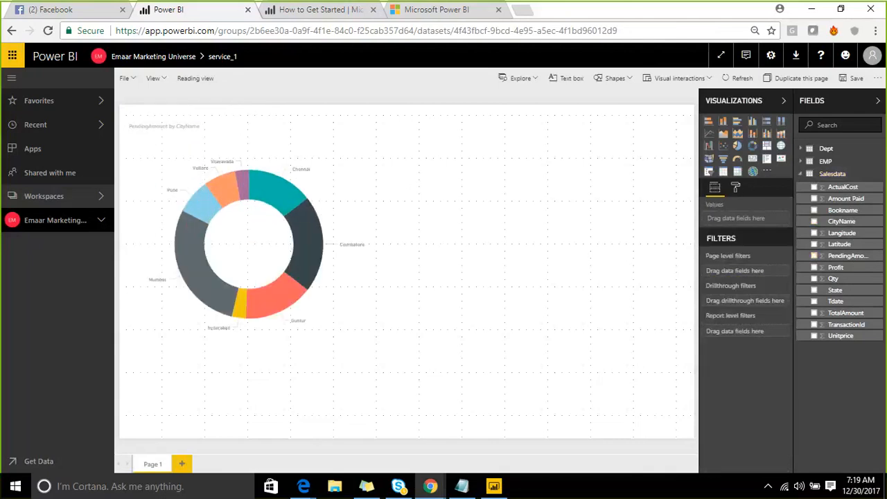
- Save the report as test1
{"action": "left_click", "coordinate": [854, 77]}
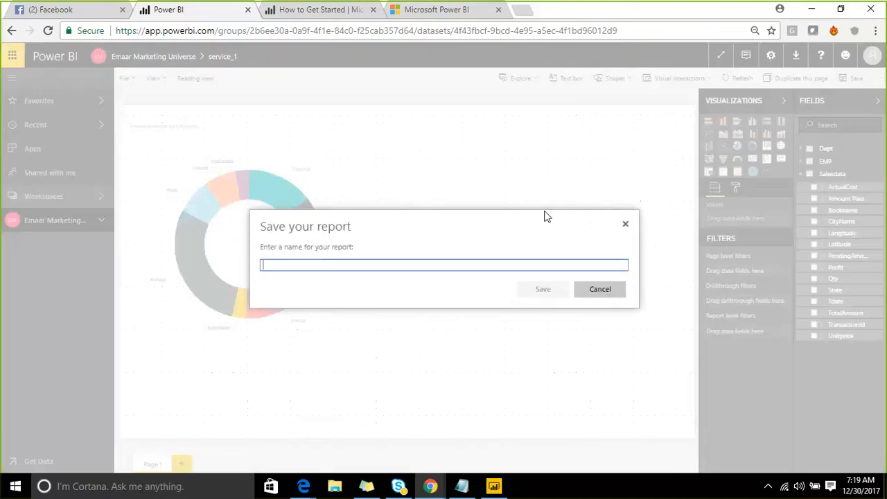
{"action": "type", "text": "tes"}
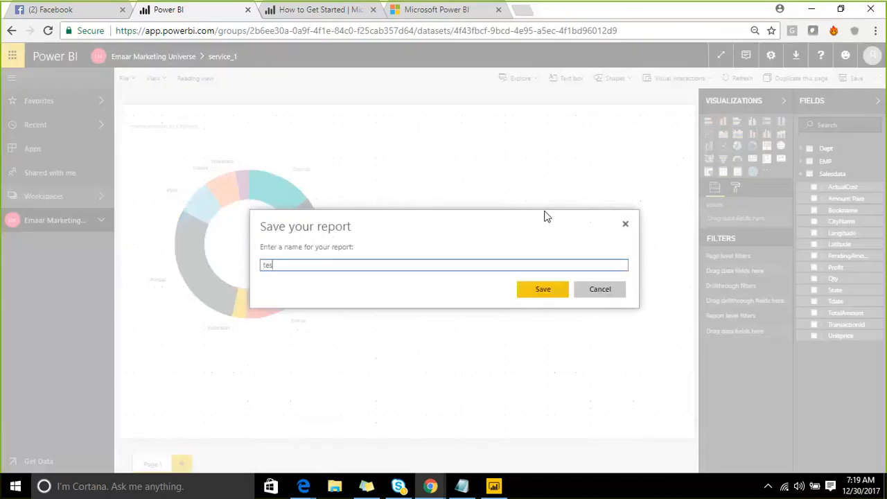
{"action": "type", "text": "t1"}
{"action": "left_click", "coordinate": [532, 290]}
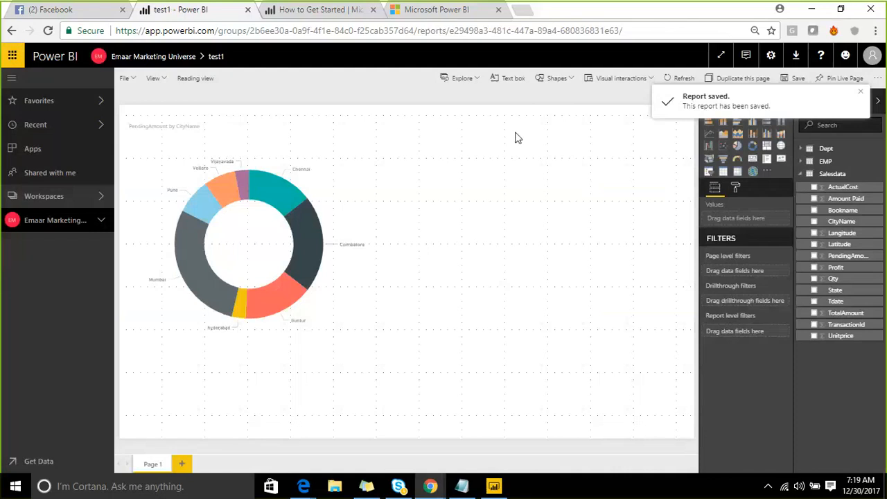
- Return to the workspace's datasets and view the content related to the service_1 dataset
{"action": "left_click", "coordinate": [156, 57]}
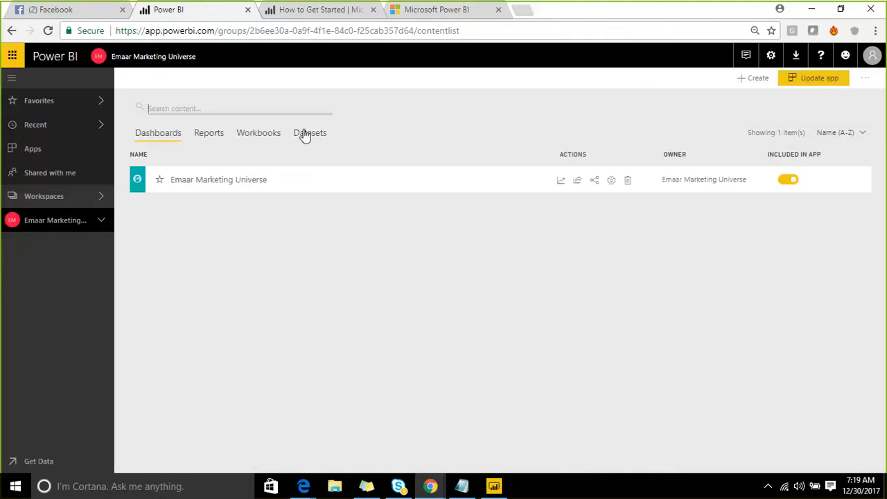
{"action": "left_click", "coordinate": [305, 133]}
{"action": "scroll", "coordinate": [292, 208], "scroll_direction": "down", "scroll_amount": 2}
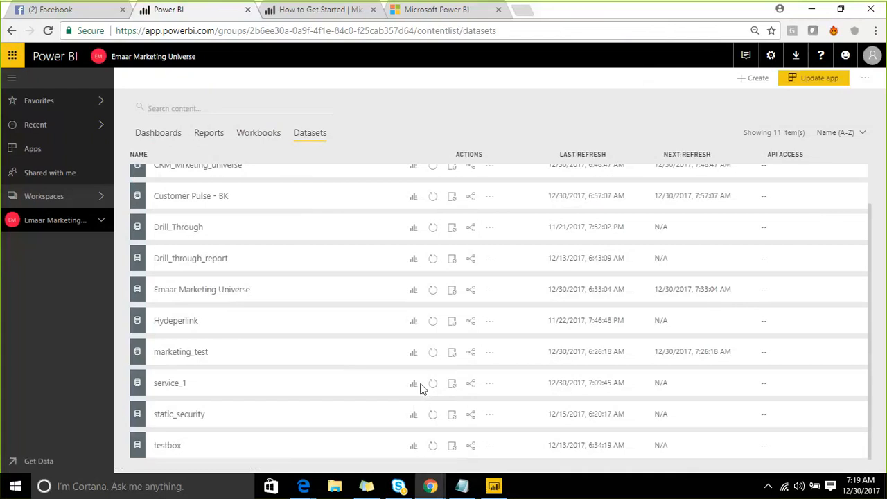
{"action": "left_click", "coordinate": [471, 385]}
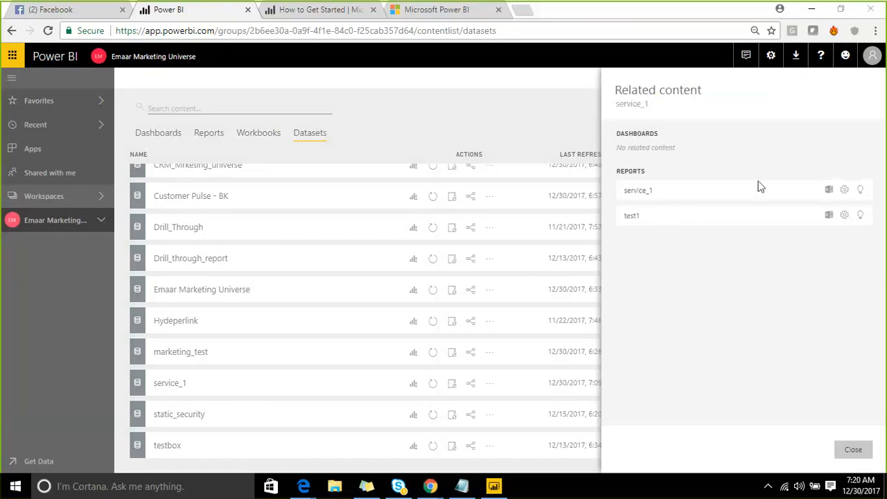
{"action": "left_click", "coordinate": [853, 450]}
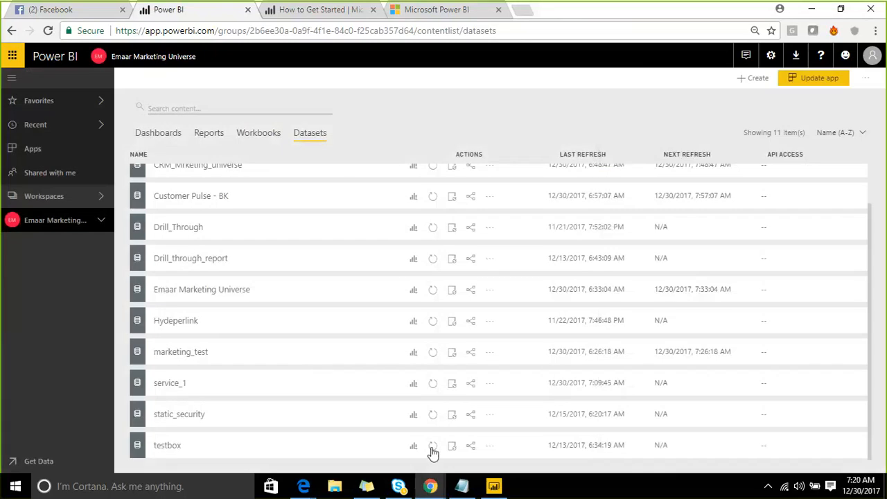
- Open the service_1 dataset's options menu and dismiss it without choosing anything
{"action": "left_click", "coordinate": [462, 487]}
{"action": "left_click", "coordinate": [488, 386]}
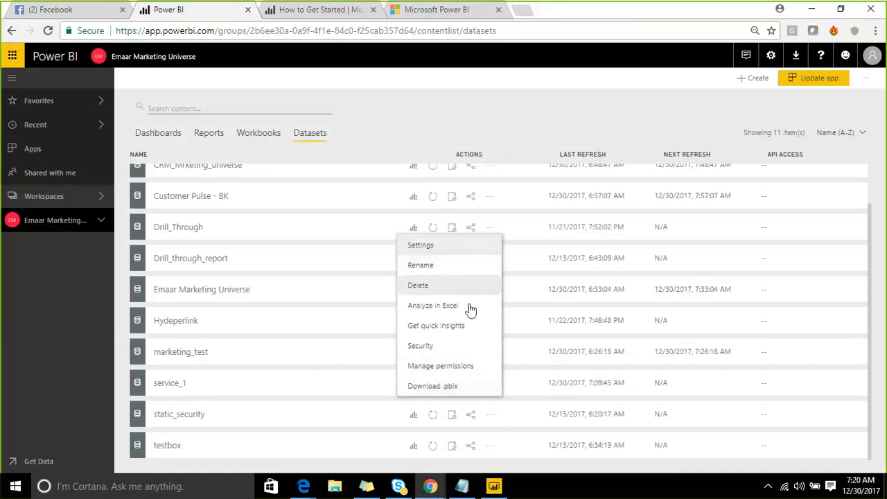
{"action": "left_click", "coordinate": [495, 116]}
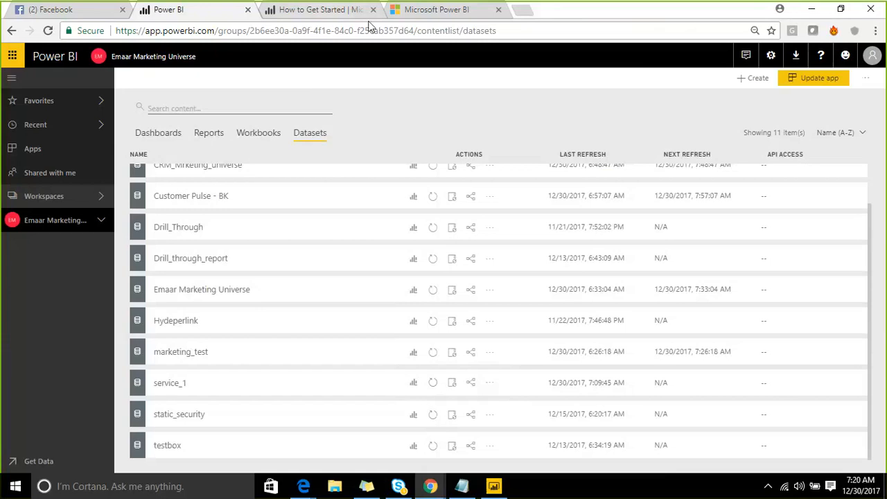
{"action": "key", "text": "ctrl+2"}
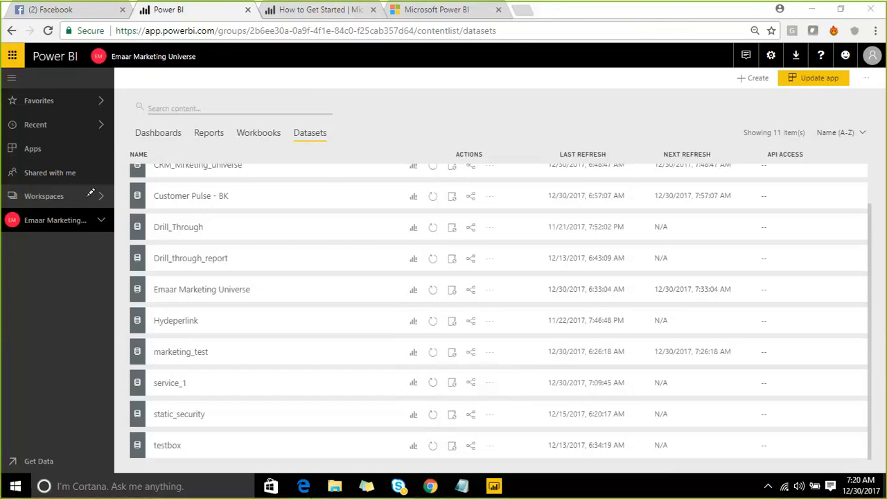
{"action": "type", "text": "otating."}
{"action": "key", "text": "Escape"}
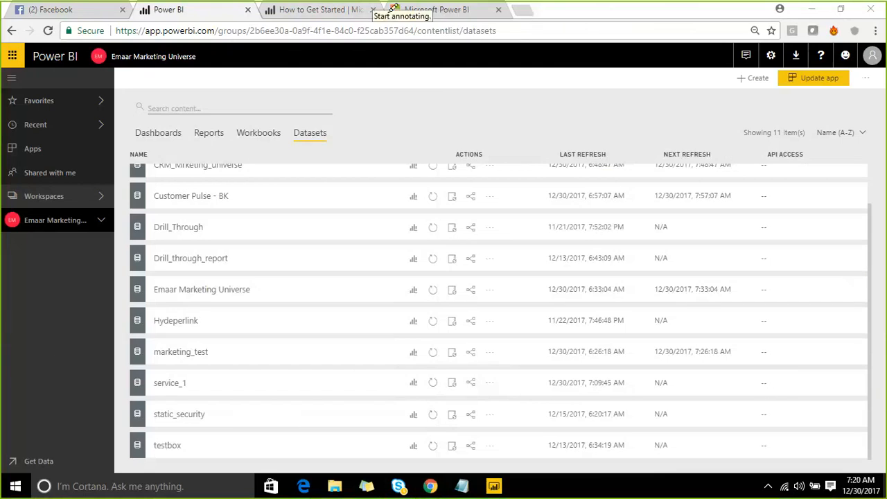
{"action": "left_click_drag", "start_coordinate": [133, 230], "coordinate": [270, 335]}
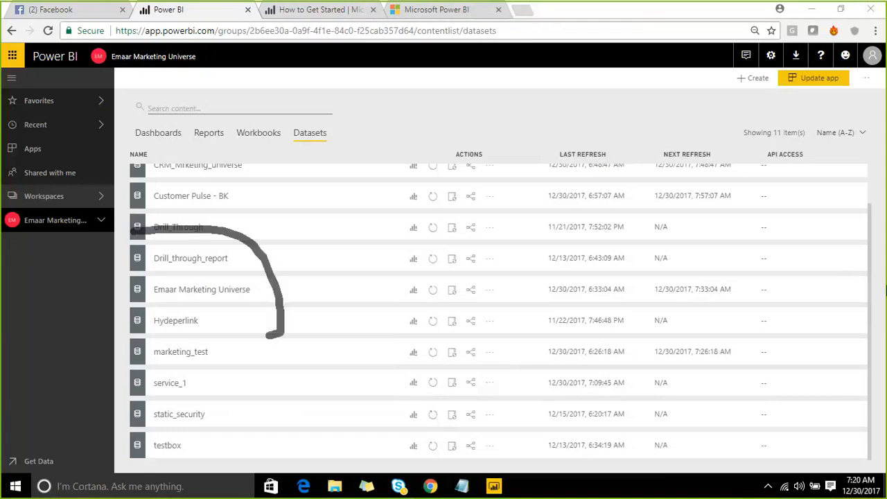
{"action": "left_click", "coordinate": [680, 21]}
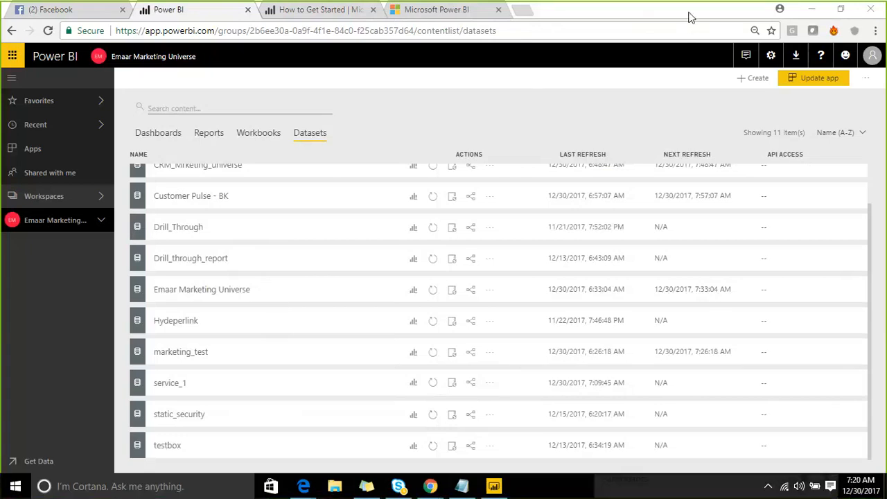
- Switch to the POC notepad and add adl as a new line at the end of the list, followed by blank lines
{"action": "left_click", "coordinate": [812, 10]}
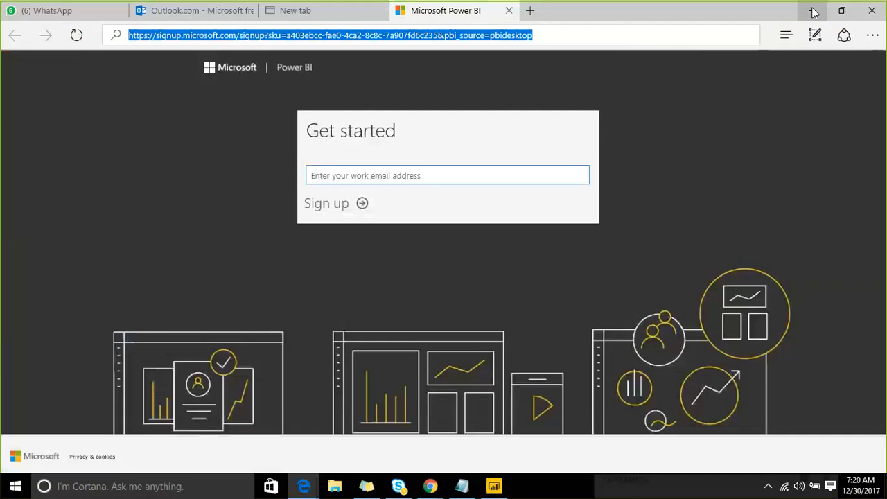
{"action": "left_click", "coordinate": [814, 12]}
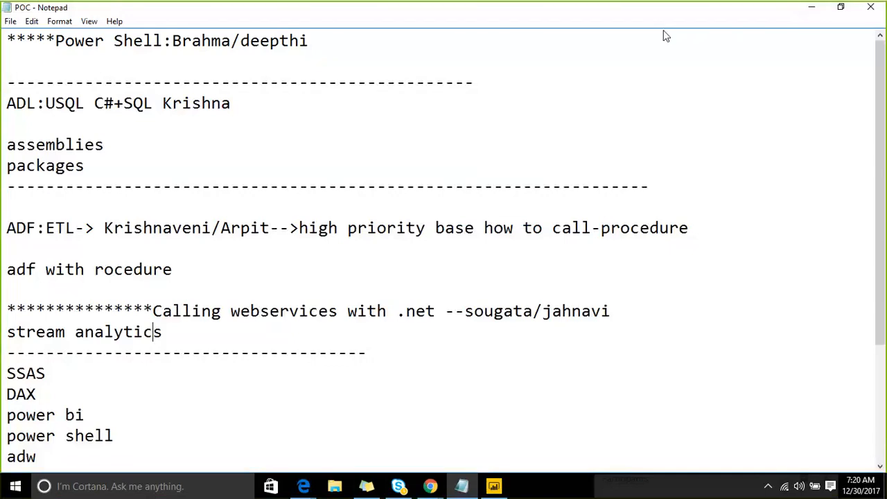
{"action": "left_click", "coordinate": [523, 437]}
{"action": "key", "text": "Return"}
{"action": "type", "text": "adl"}
{"action": "key", "text": "Return"}
{"action": "key", "text": "Return"}
{"action": "key", "text": "Return"}
{"action": "key", "text": "Return"}
{"action": "key", "text": "Return"}
{"action": "key", "text": "Return"}
{"action": "key", "text": "Return"}
{"action": "key", "text": "Return"}
{"action": "key", "text": "Return"}
{"action": "key", "text": "Return"}
{"action": "key", "text": "Return"}
{"action": "key", "text": "Return"}
{"action": "key", "text": "Return"}
{"action": "key", "text": "Return"}
{"action": "key", "text": "Return"}
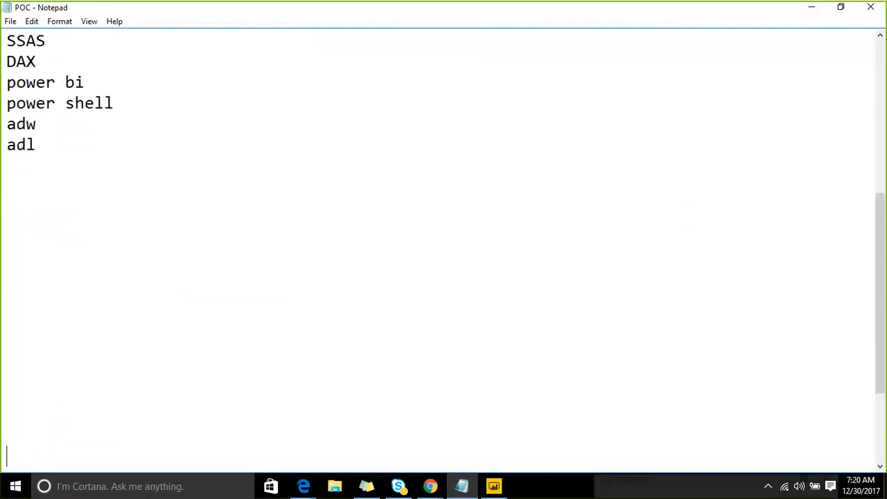
{"action": "key", "text": "Return"}
{"action": "key", "text": "Return"}
{"action": "key", "text": "Return"}
{"action": "key", "text": "Return"}
{"action": "key", "text": "Return"}
{"action": "key", "text": "Return"}
{"action": "key", "text": "Return"}
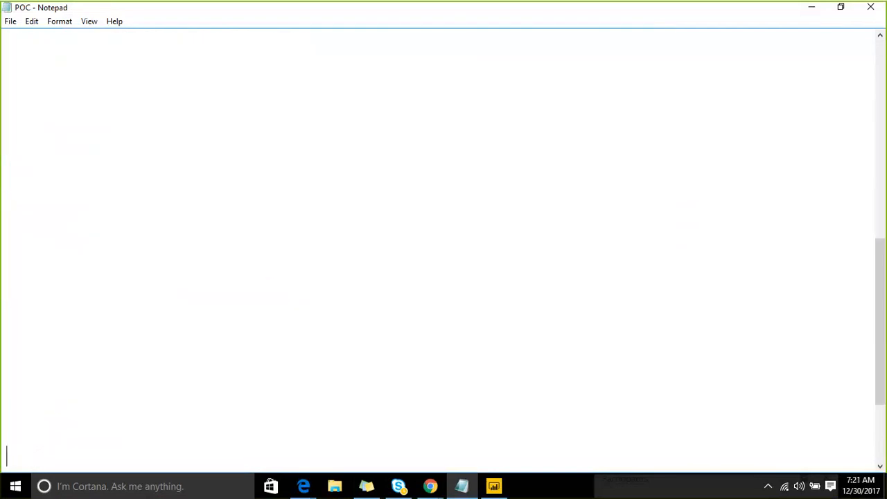
{"action": "key", "text": "Return"}
{"action": "left_click", "coordinate": [688, 22]}
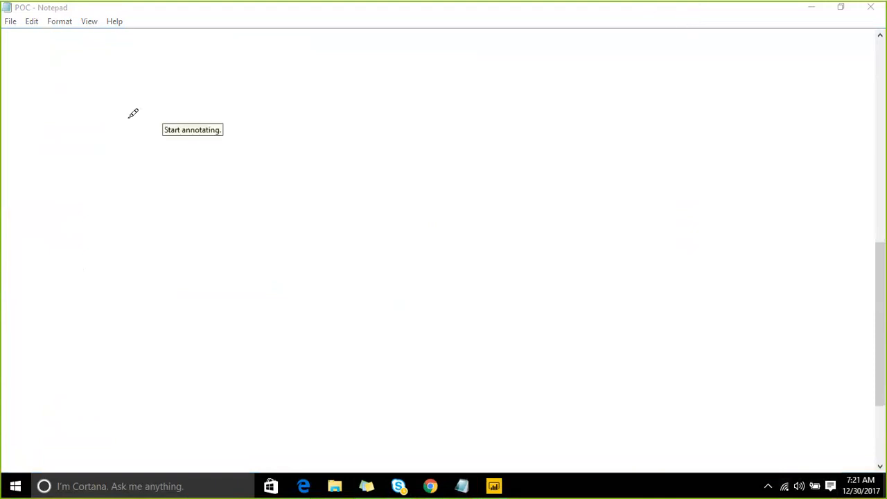
{"action": "left_click_drag", "start_coordinate": [54, 128], "coordinate": [60, 251]}
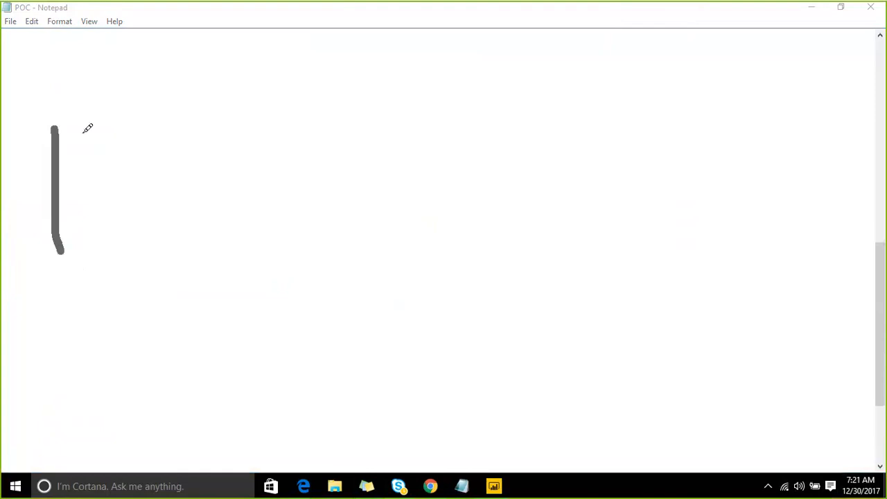
{"action": "mouse_move", "coordinate": [61, 125]}
{"action": "left_mouse_down"}
{"action": "mouse_move", "coordinate": [319, 66]}
{"action": "mouse_move", "coordinate": [338, 181]}
{"action": "mouse_move", "coordinate": [40, 251]}
{"action": "left_mouse_up"}
{"action": "left_click_drag", "start_coordinate": [122, 119], "coordinate": [133, 205]}
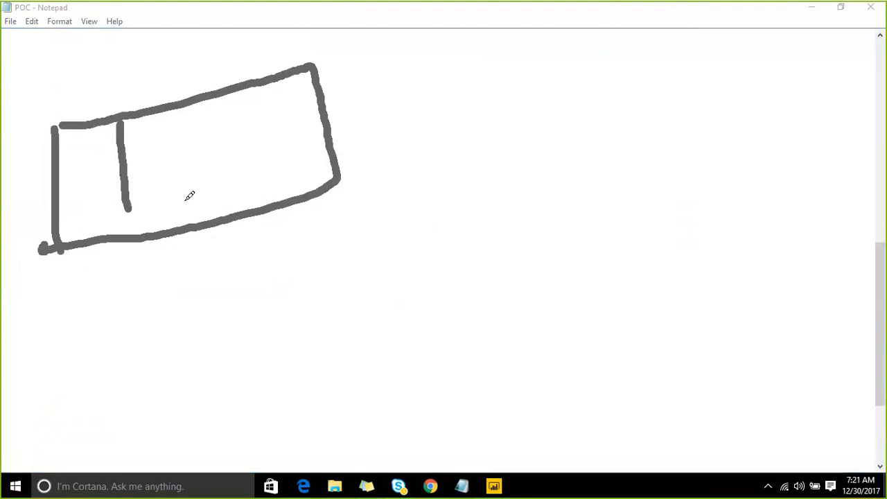
{"action": "left_click_drag", "start_coordinate": [166, 121], "coordinate": [189, 221]}
{"action": "left_click_drag", "start_coordinate": [208, 100], "coordinate": [238, 191]}
{"action": "left_click_drag", "start_coordinate": [141, 149], "coordinate": [161, 196]}
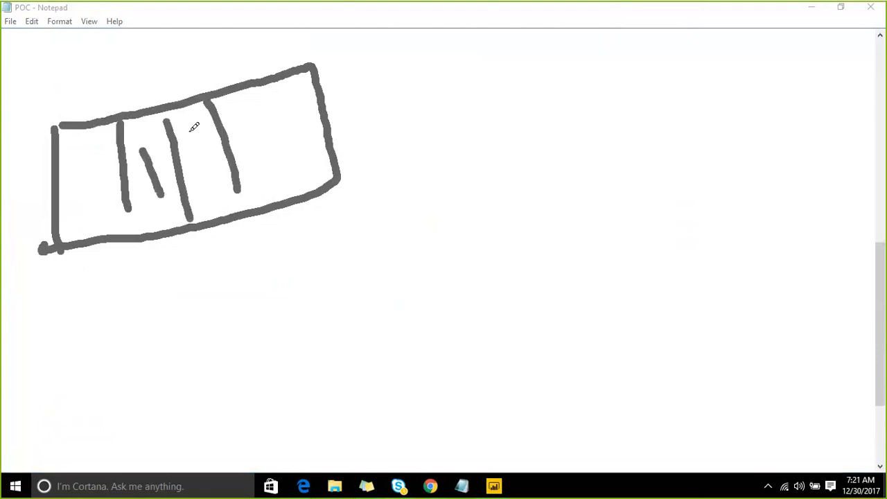
{"action": "left_click_drag", "start_coordinate": [194, 136], "coordinate": [236, 186]}
{"action": "left_click_drag", "start_coordinate": [252, 102], "coordinate": [292, 163]}
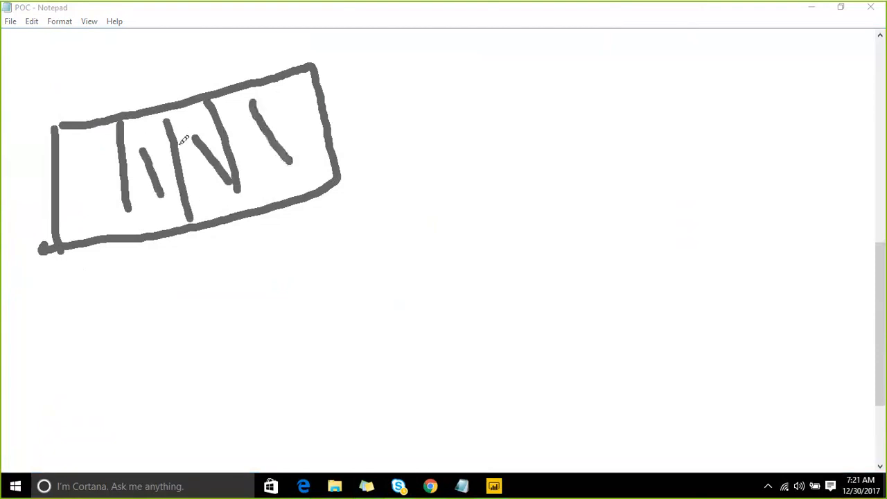
{"action": "mouse_move", "coordinate": [68, 163]}
{"action": "left_mouse_down"}
{"action": "mouse_move", "coordinate": [111, 143]}
{"action": "mouse_move", "coordinate": [70, 170]}
{"action": "mouse_move", "coordinate": [90, 214]}
{"action": "mouse_move", "coordinate": [110, 166]}
{"action": "mouse_move", "coordinate": [97, 202]}
{"action": "left_mouse_up"}
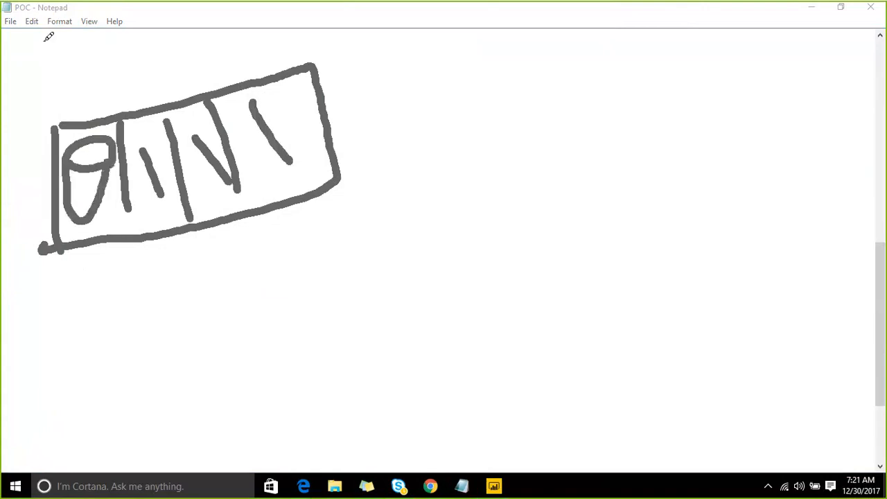
{"action": "mouse_move", "coordinate": [24, 33]}
{"action": "left_mouse_down"}
{"action": "mouse_move", "coordinate": [86, 52]}
{"action": "mouse_move", "coordinate": [22, 31]}
{"action": "left_mouse_up"}
{"action": "mouse_move", "coordinate": [10, 98]}
{"action": "left_mouse_down"}
{"action": "mouse_move", "coordinate": [23, 128]}
{"action": "mouse_move", "coordinate": [35, 91]}
{"action": "left_mouse_up"}
{"action": "left_click", "coordinate": [52, 41]}
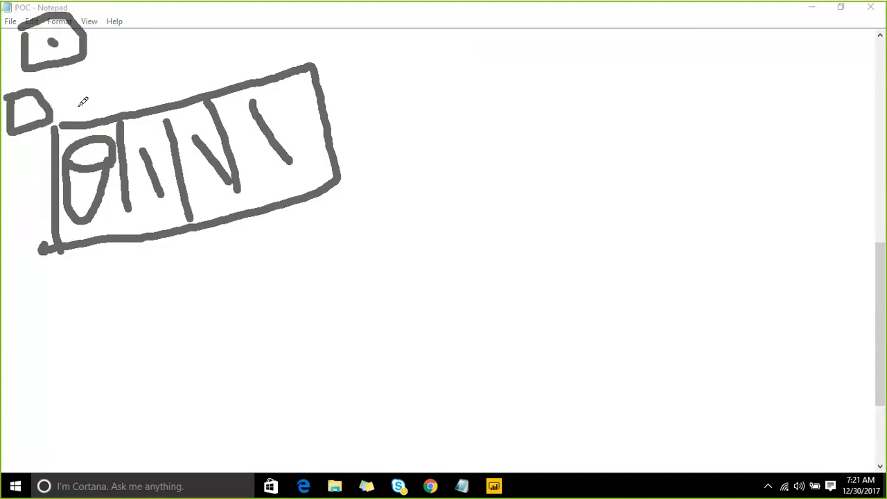
{"action": "left_click_drag", "start_coordinate": [52, 42], "coordinate": [75, 109]}
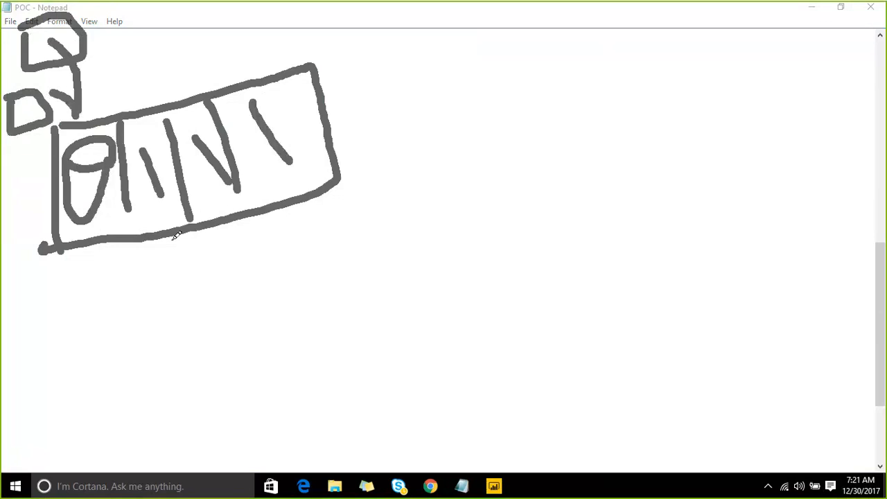
{"action": "mouse_move", "coordinate": [171, 236]}
{"action": "left_mouse_down"}
{"action": "mouse_move", "coordinate": [207, 292]}
{"action": "mouse_move", "coordinate": [348, 253]}
{"action": "mouse_move", "coordinate": [339, 298]}
{"action": "left_mouse_up"}
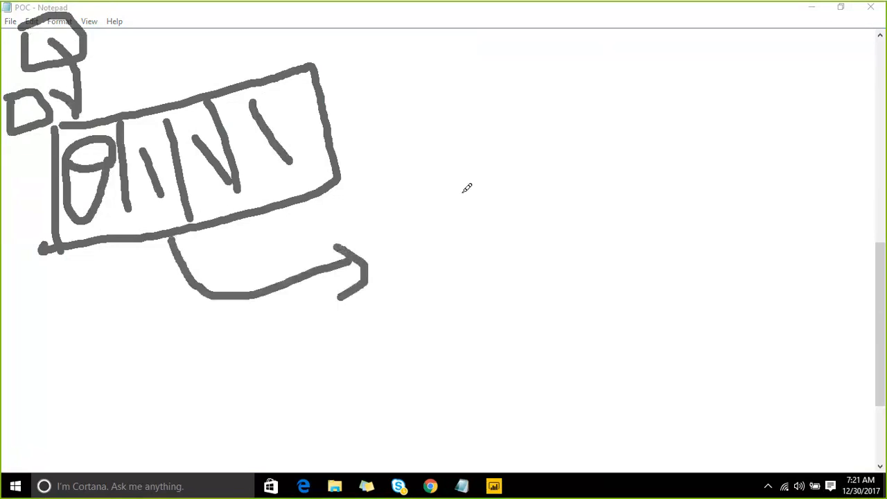
{"action": "mouse_move", "coordinate": [403, 247]}
{"action": "left_mouse_down"}
{"action": "mouse_move", "coordinate": [406, 234]}
{"action": "mouse_move", "coordinate": [592, 336]}
{"action": "mouse_move", "coordinate": [401, 206]}
{"action": "left_mouse_up"}
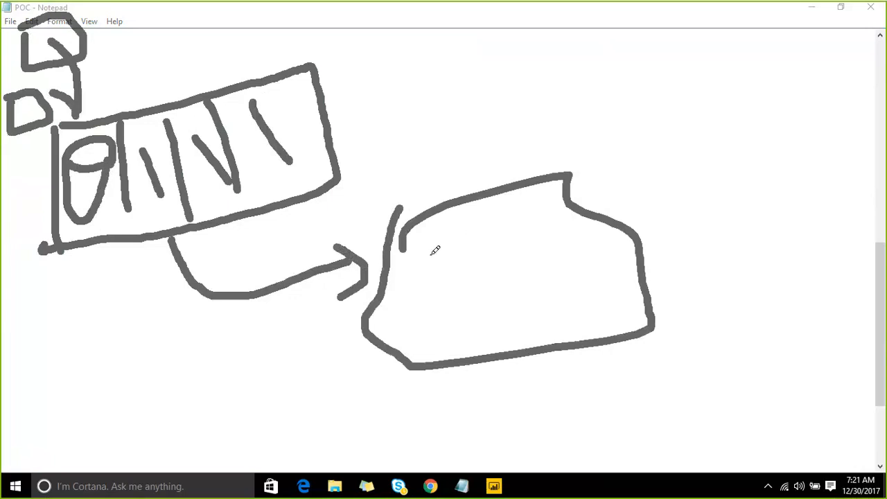
{"action": "mouse_move", "coordinate": [416, 258]}
{"action": "left_mouse_down"}
{"action": "mouse_move", "coordinate": [475, 281]}
{"action": "mouse_move", "coordinate": [426, 278]}
{"action": "mouse_move", "coordinate": [420, 261]}
{"action": "mouse_move", "coordinate": [440, 279]}
{"action": "mouse_move", "coordinate": [447, 270]}
{"action": "mouse_move", "coordinate": [471, 280]}
{"action": "left_mouse_up"}
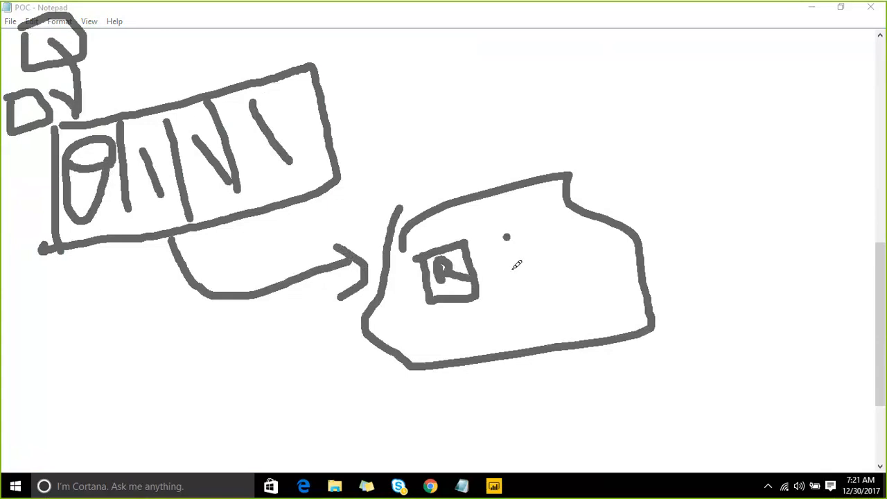
{"action": "mouse_move", "coordinate": [505, 235]}
{"action": "left_mouse_down"}
{"action": "mouse_move", "coordinate": [571, 262]}
{"action": "mouse_move", "coordinate": [514, 230]}
{"action": "mouse_move", "coordinate": [541, 256]}
{"action": "left_mouse_up"}
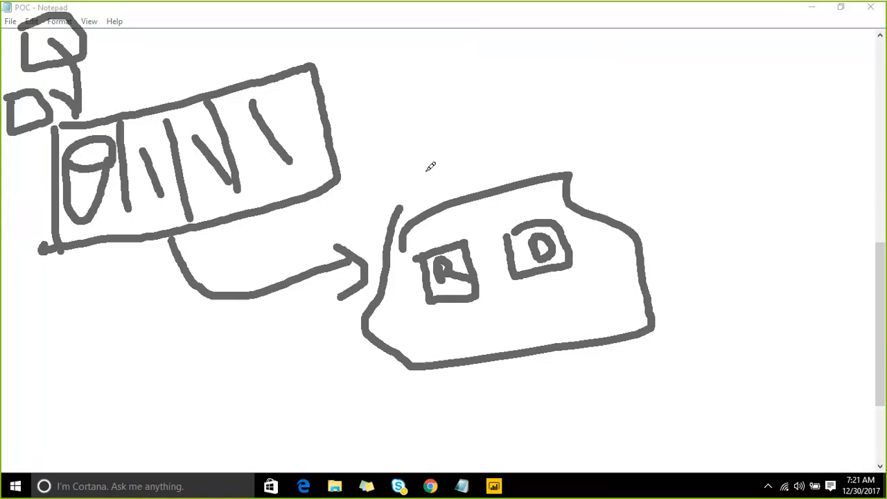
{"action": "left_click_drag", "start_coordinate": [420, 136], "coordinate": [435, 234]}
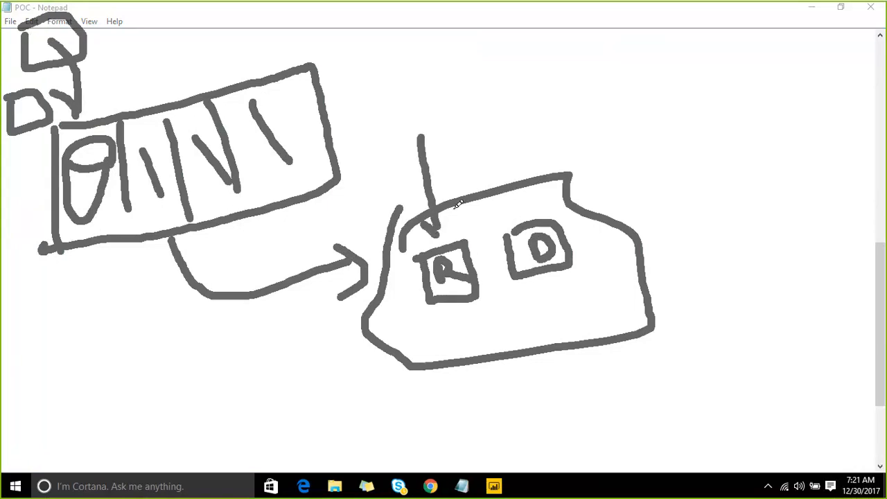
{"action": "mouse_move", "coordinate": [459, 203]}
{"action": "left_mouse_down"}
{"action": "mouse_move", "coordinate": [444, 228]}
{"action": "mouse_move", "coordinate": [483, 185]}
{"action": "left_mouse_up"}
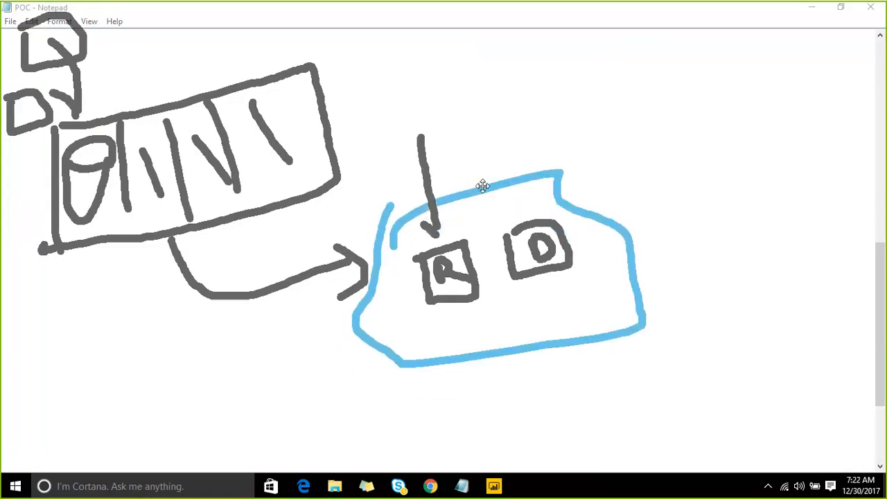
{"action": "left_click", "coordinate": [451, 204]}
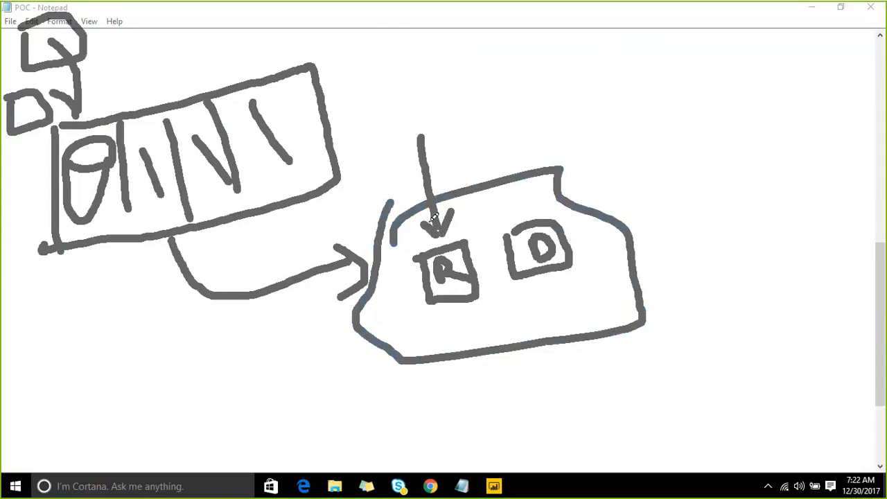
{"action": "mouse_move", "coordinate": [485, 266]}
{"action": "left_mouse_down"}
{"action": "mouse_move", "coordinate": [510, 253]}
{"action": "mouse_move", "coordinate": [498, 278]}
{"action": "left_mouse_up"}
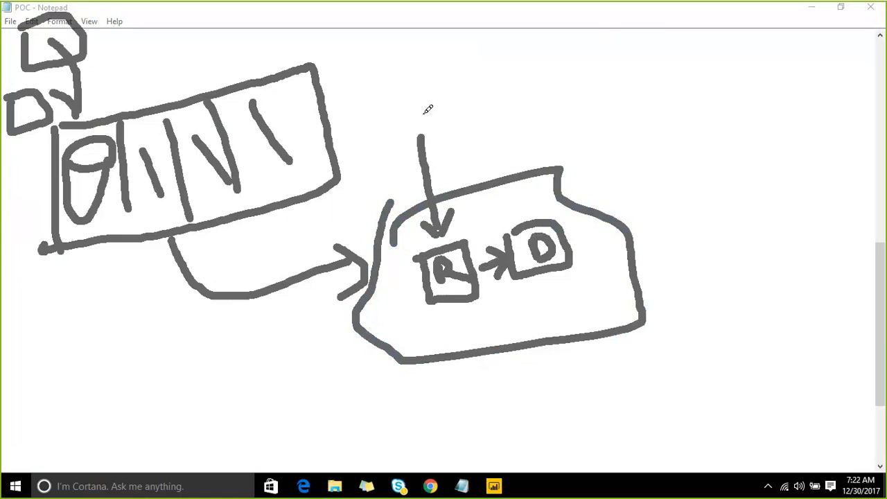
{"action": "left_click_drag", "start_coordinate": [423, 112], "coordinate": [458, 72]}
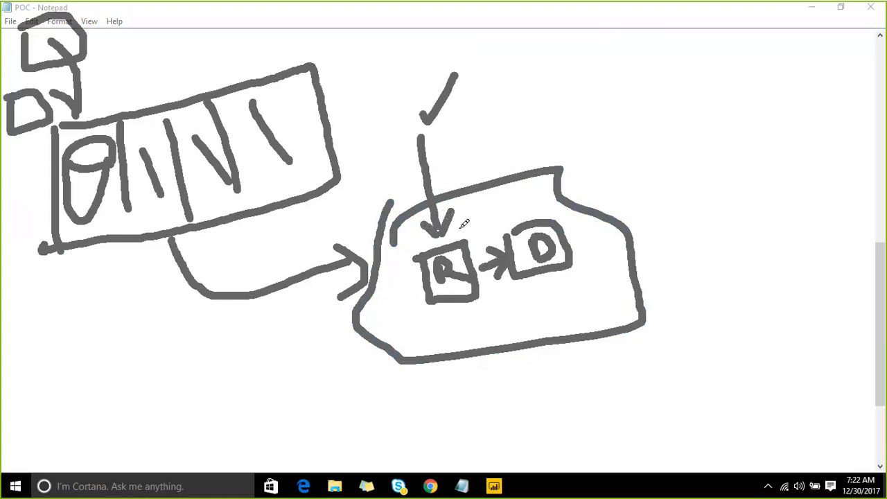
{"action": "mouse_move", "coordinate": [458, 230]}
{"action": "left_mouse_down"}
{"action": "mouse_move", "coordinate": [486, 196]}
{"action": "mouse_move", "coordinate": [518, 210]}
{"action": "mouse_move", "coordinate": [558, 170]}
{"action": "left_mouse_up"}
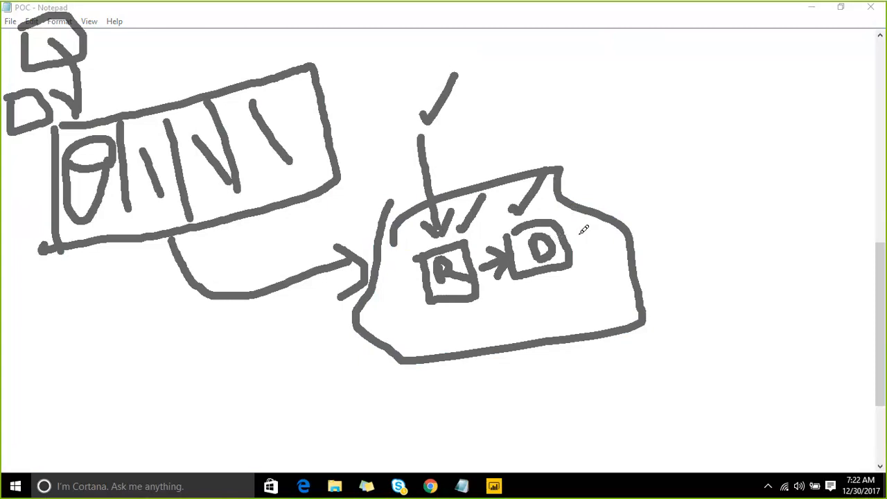
{"action": "left_click_drag", "start_coordinate": [577, 232], "coordinate": [650, 196]}
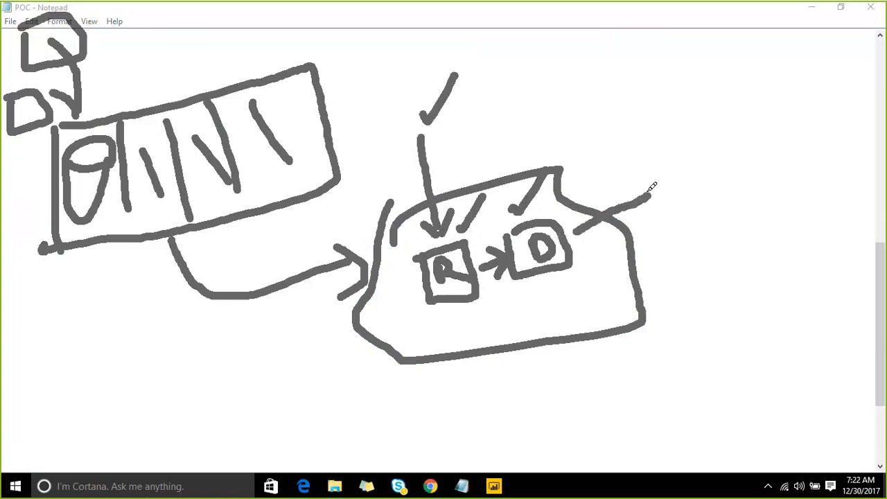
{"action": "mouse_move", "coordinate": [823, 248]}
{"action": "left_mouse_down"}
{"action": "mouse_move", "coordinate": [654, 266]}
{"action": "mouse_move", "coordinate": [624, 280]}
{"action": "mouse_move", "coordinate": [613, 263]}
{"action": "mouse_move", "coordinate": [633, 309]}
{"action": "left_mouse_up"}
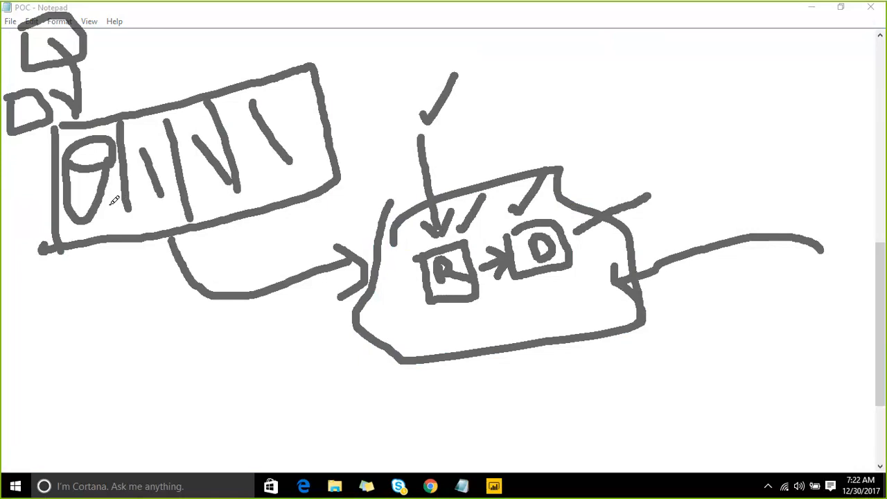
{"action": "mouse_move", "coordinate": [115, 199]}
{"action": "left_mouse_down"}
{"action": "mouse_move", "coordinate": [132, 214]}
{"action": "mouse_move", "coordinate": [367, 271]}
{"action": "mouse_move", "coordinate": [516, 272]}
{"action": "left_mouse_up"}
{"action": "mouse_move", "coordinate": [109, 206]}
{"action": "left_mouse_down"}
{"action": "mouse_move", "coordinate": [117, 183]}
{"action": "mouse_move", "coordinate": [124, 227]}
{"action": "left_mouse_up"}
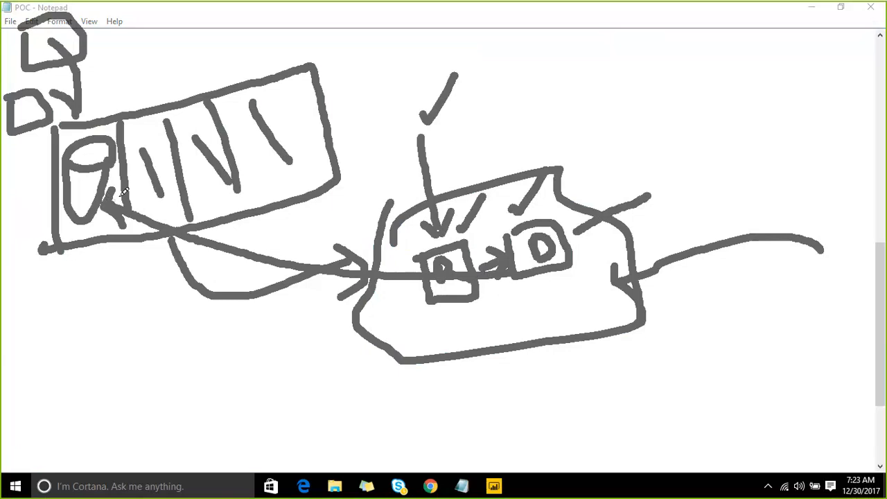
{"action": "mouse_move", "coordinate": [125, 193]}
{"action": "left_mouse_down"}
{"action": "mouse_move", "coordinate": [106, 149]}
{"action": "mouse_move", "coordinate": [88, 43]}
{"action": "left_mouse_up"}
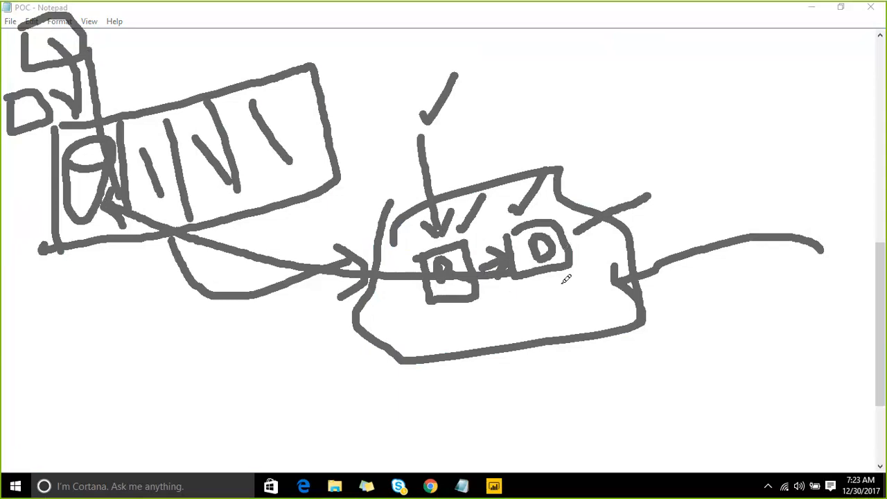
{"action": "mouse_move", "coordinate": [560, 281]}
{"action": "left_mouse_down"}
{"action": "mouse_move", "coordinate": [567, 298]}
{"action": "mouse_move", "coordinate": [637, 243]}
{"action": "left_mouse_up"}
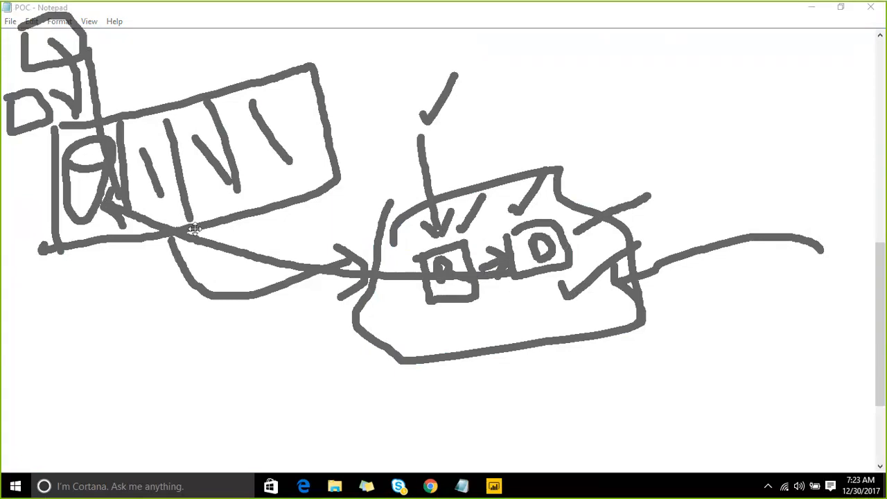
{"action": "left_click_drag", "start_coordinate": [281, 232], "coordinate": [357, 177]}
{"action": "left_click_drag", "start_coordinate": [271, 211], "coordinate": [292, 263]}
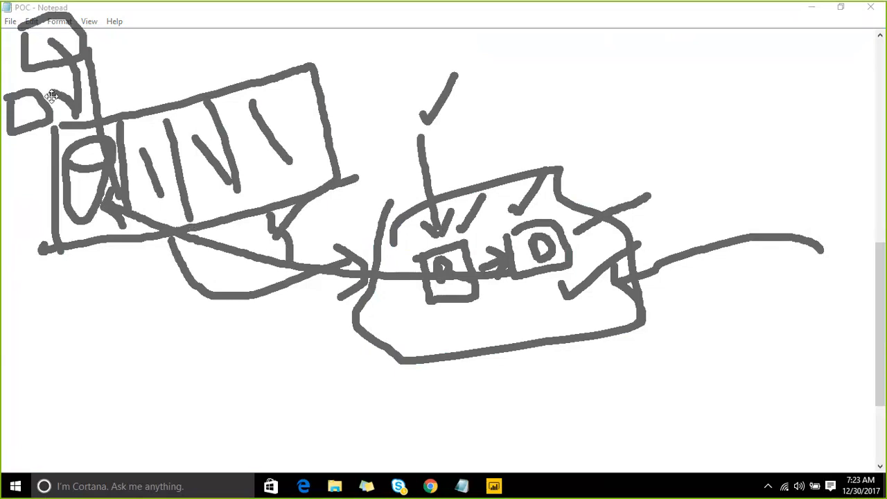
{"action": "mouse_move", "coordinate": [104, 56]}
{"action": "left_mouse_down"}
{"action": "mouse_move", "coordinate": [147, 154]}
{"action": "mouse_move", "coordinate": [261, 208]}
{"action": "mouse_move", "coordinate": [539, 254]}
{"action": "mouse_move", "coordinate": [317, 238]}
{"action": "mouse_move", "coordinate": [166, 161]}
{"action": "mouse_move", "coordinate": [92, 60]}
{"action": "left_mouse_up"}
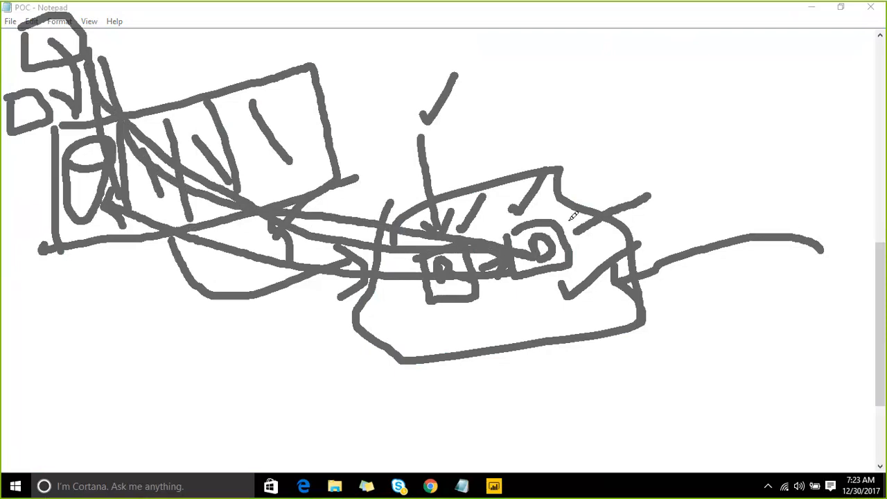
{"action": "left_click_drag", "start_coordinate": [563, 206], "coordinate": [595, 187]}
{"action": "left_click_drag", "start_coordinate": [444, 311], "coordinate": [470, 300]}
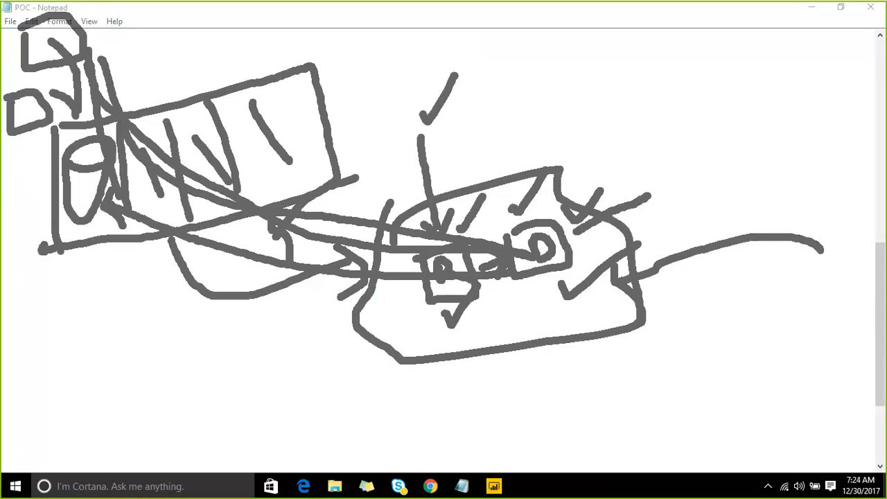
{"action": "key", "text": "Escape"}
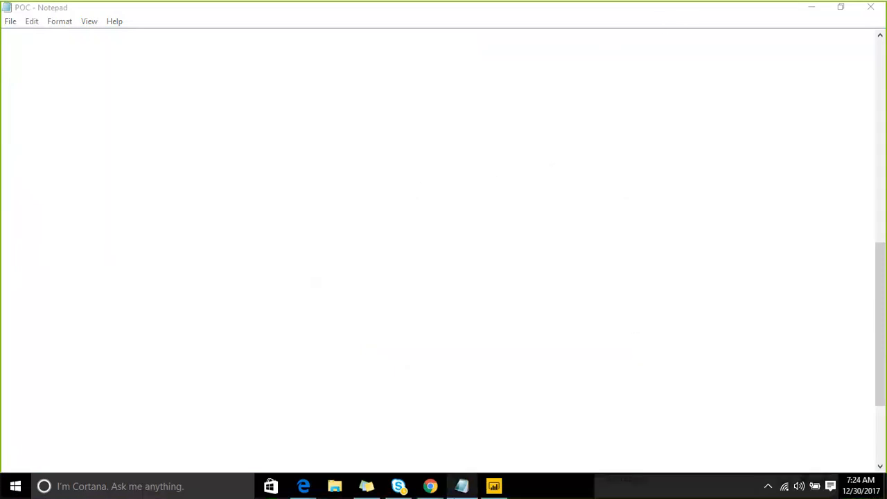
- Try to refresh the service_1 dataset in the workspace, then close the refresh dialog
{"action": "mouse_move", "coordinate": [444, 488]}
{"action": "left_click", "coordinate": [381, 423]}
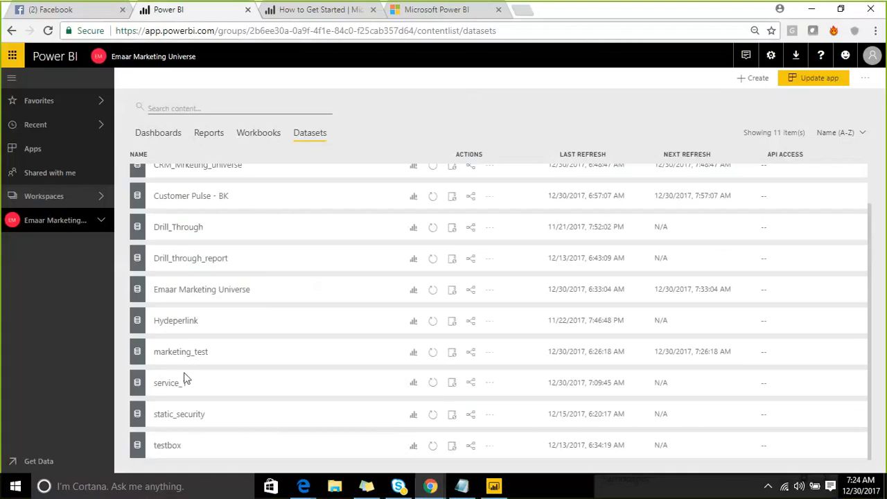
{"action": "left_click", "coordinate": [432, 384]}
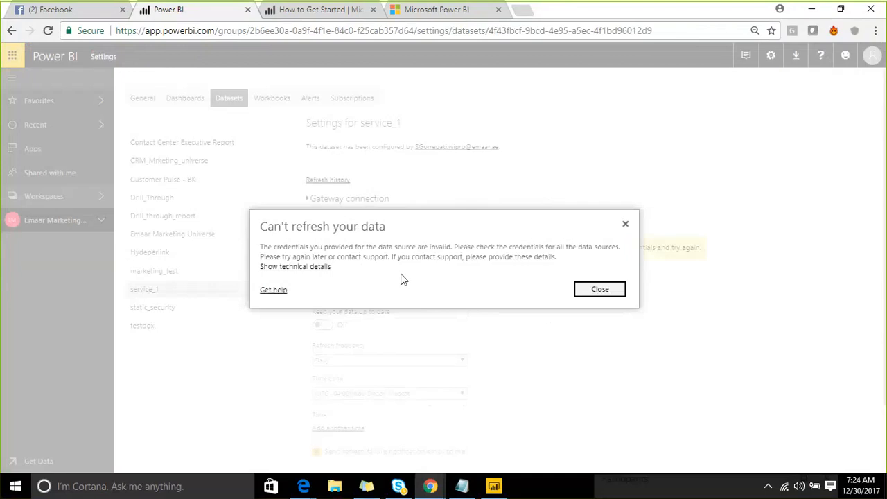
{"action": "left_click", "coordinate": [586, 291]}
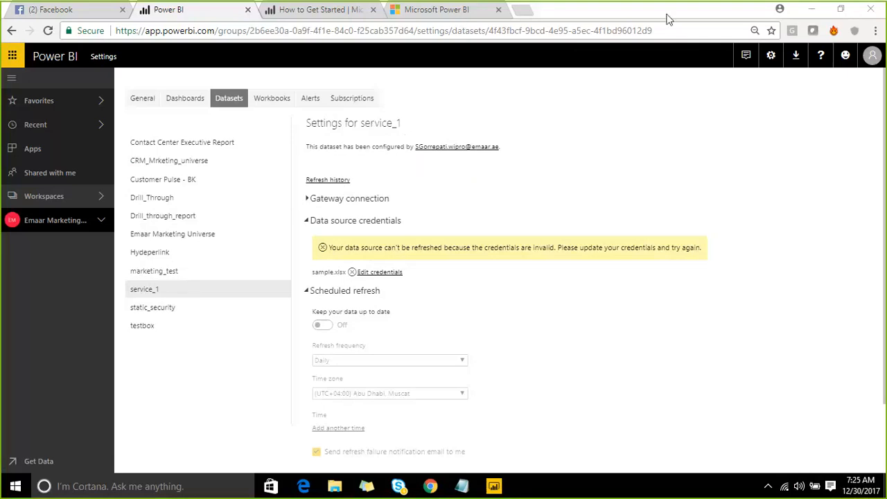
- Download the Power BI data gateway installer from the service's downloads and keep the file
{"action": "left_click", "coordinate": [797, 59]}
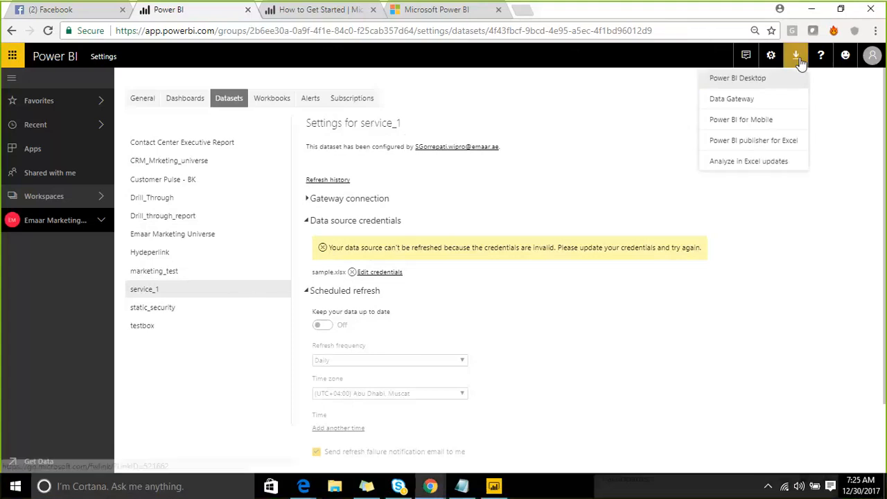
{"action": "left_click", "coordinate": [732, 99]}
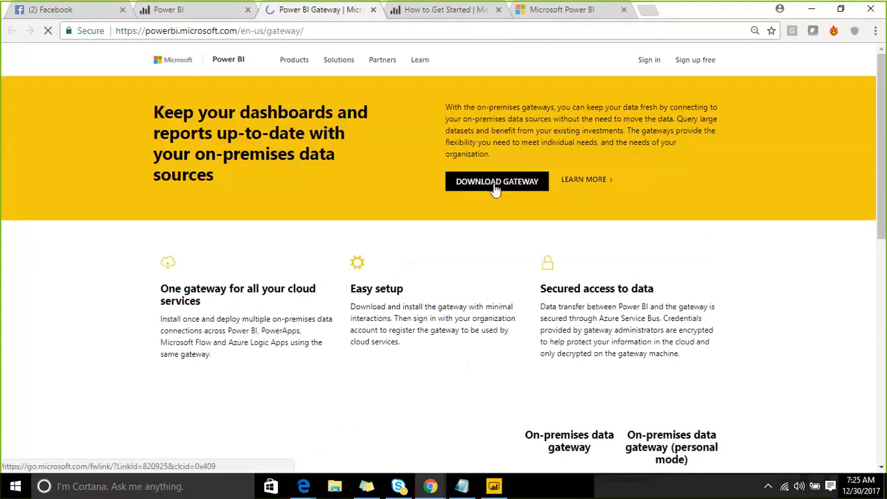
{"action": "left_click", "coordinate": [495, 188]}
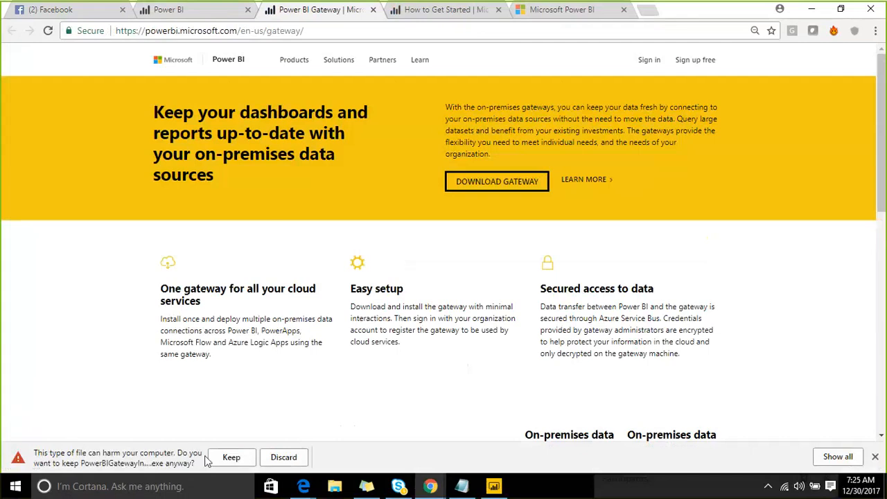
{"action": "left_click", "coordinate": [211, 458]}
- Search Windows for the gateway app, then search for and open Control Panel instead
{"action": "left_click", "coordinate": [125, 487]}
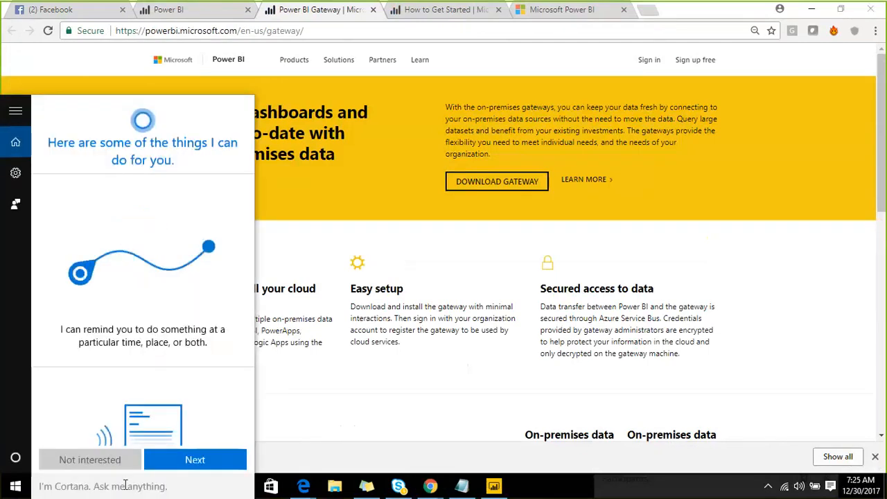
{"action": "type", "text": "Ga"}
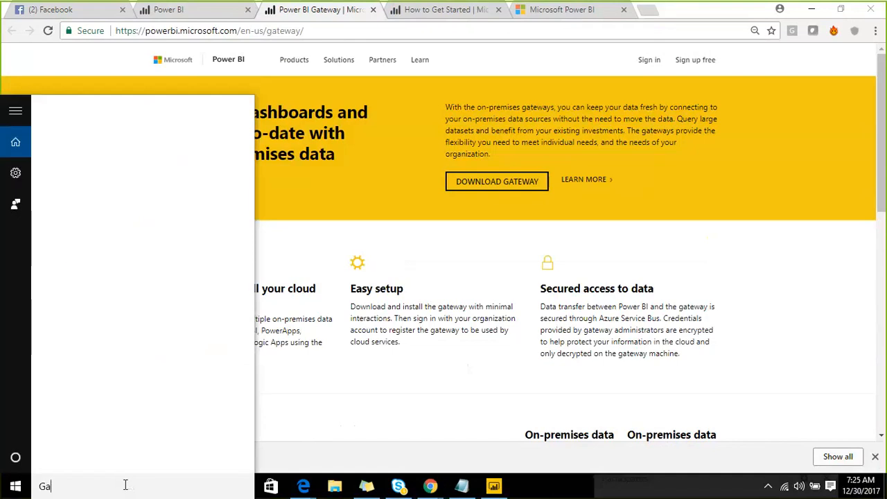
{"action": "type", "text": "te"}
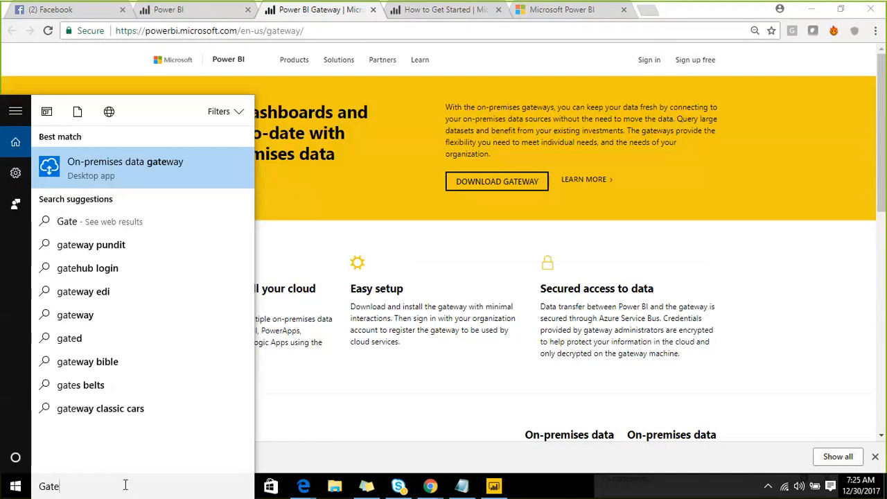
{"action": "key", "text": "ctrl+a"}
{"action": "type", "text": "contr"}
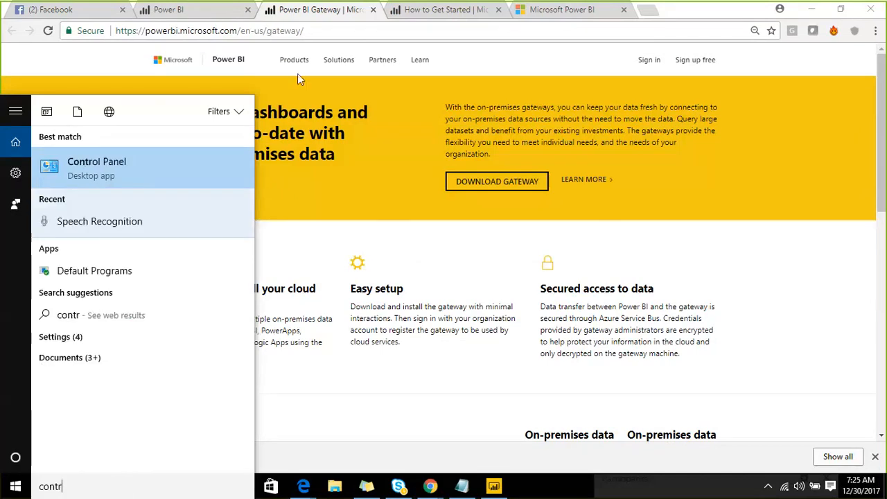
{"action": "left_click", "coordinate": [71, 158]}
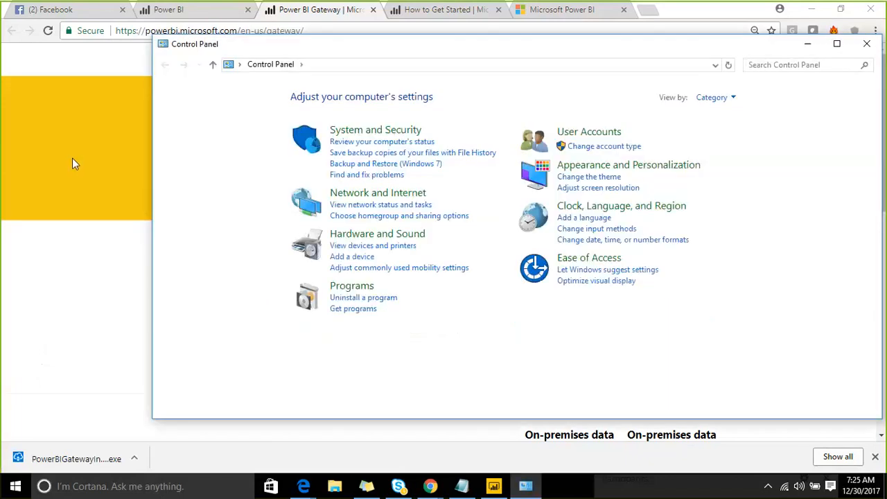
- Uninstall the On-premises data gateway from the installed programs list
{"action": "left_click", "coordinate": [368, 297]}
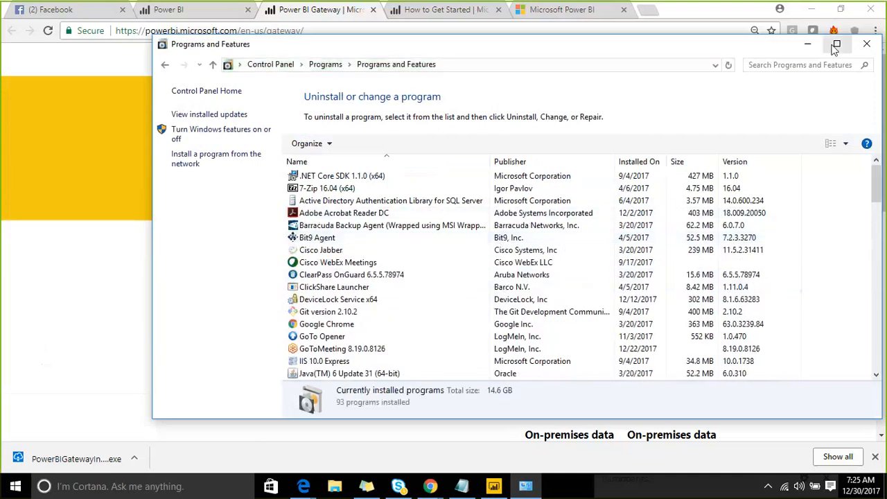
{"action": "left_click", "coordinate": [836, 46]}
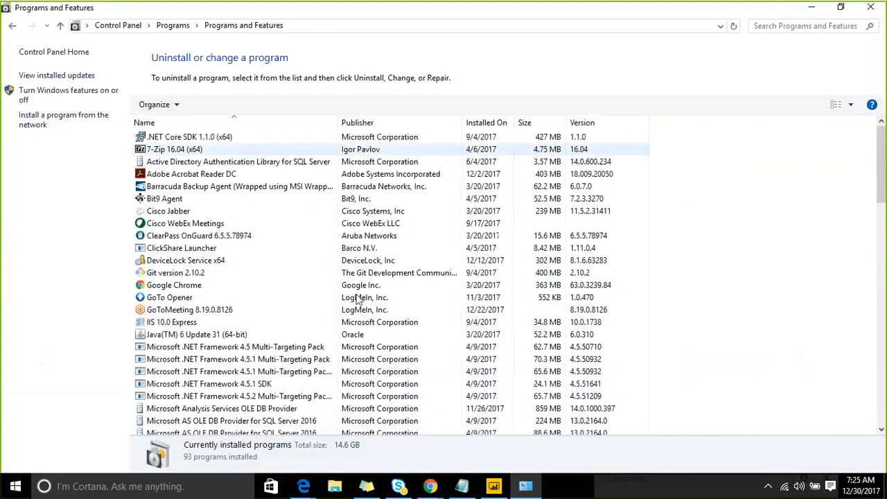
{"action": "scroll", "coordinate": [208, 305], "scroll_direction": "down", "scroll_amount": 9}
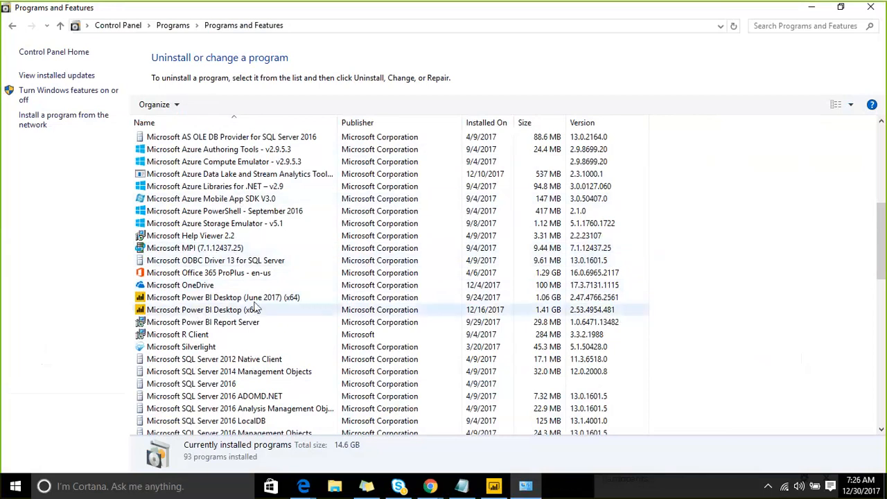
{"action": "scroll", "coordinate": [250, 320], "scroll_direction": "down", "scroll_amount": 5}
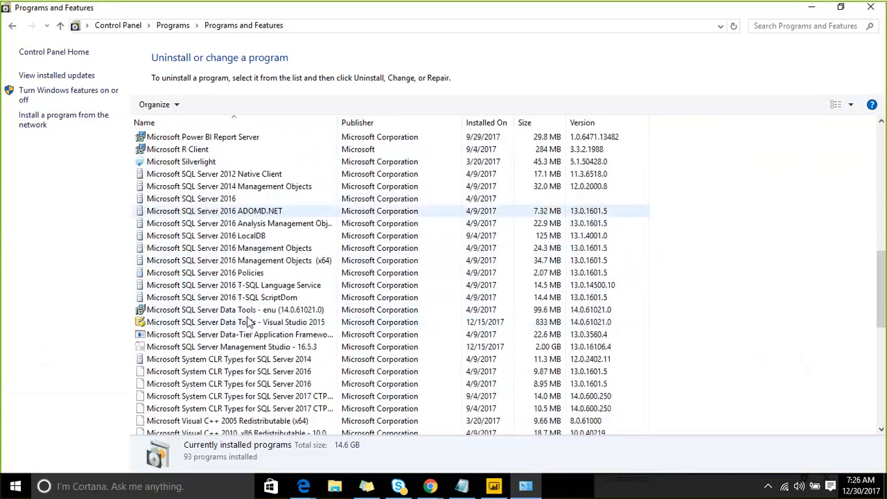
{"action": "scroll", "coordinate": [250, 321], "scroll_direction": "down", "scroll_amount": 5}
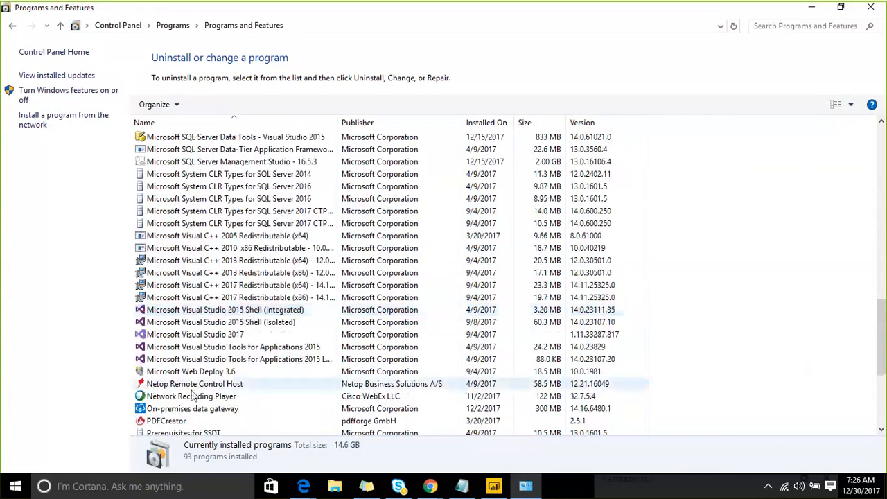
{"action": "left_click", "coordinate": [201, 408]}
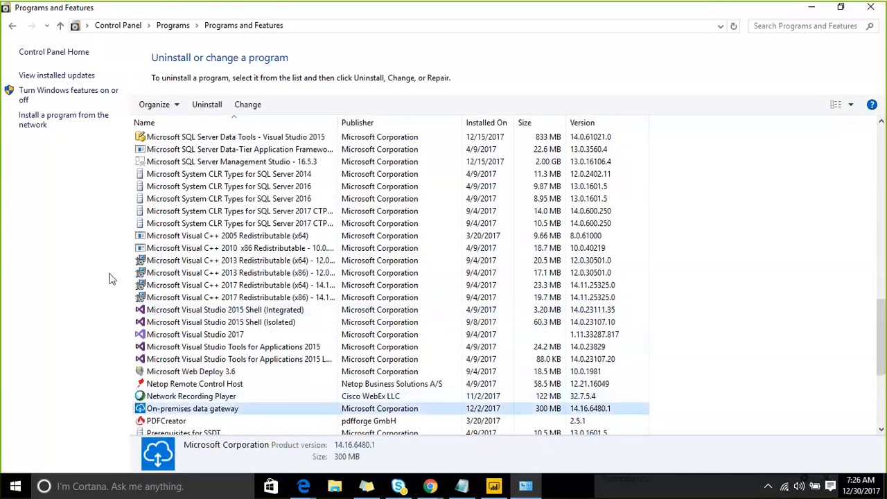
{"action": "left_click", "coordinate": [197, 107]}
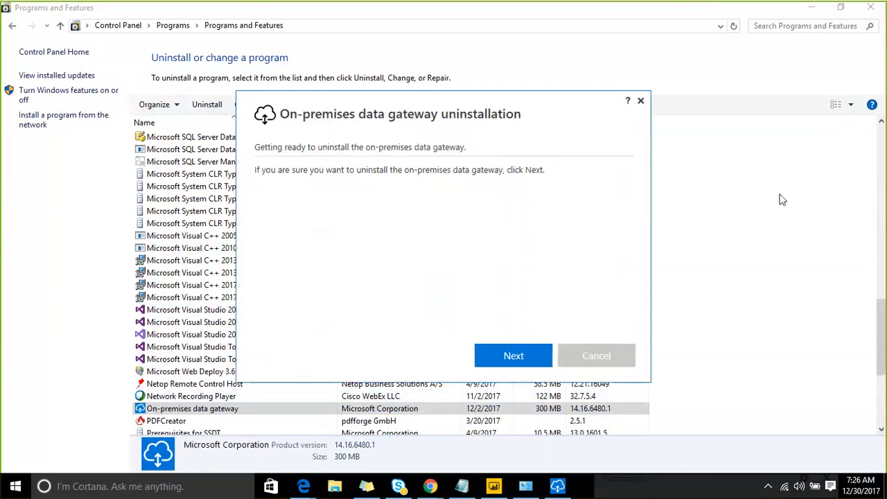
{"action": "left_click", "coordinate": [501, 357]}
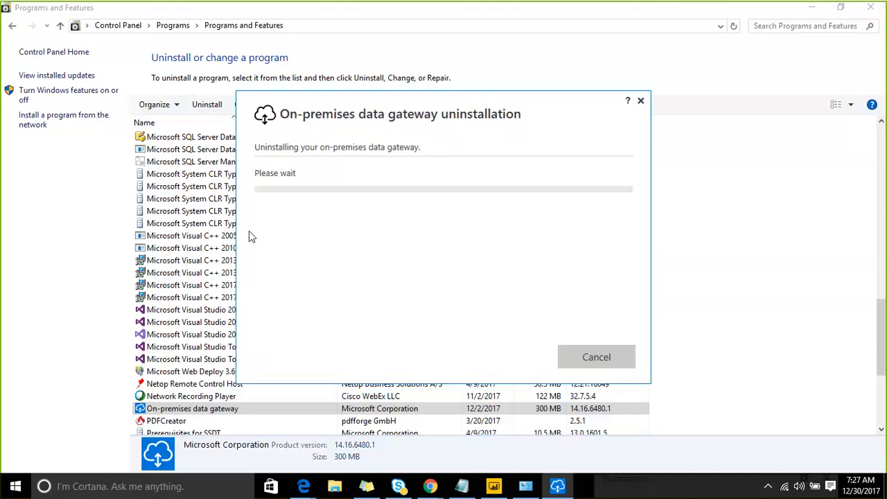
- Switch back to the POC notepad
{"action": "left_click", "coordinate": [456, 487]}
{"action": "left_click", "coordinate": [239, 168]}
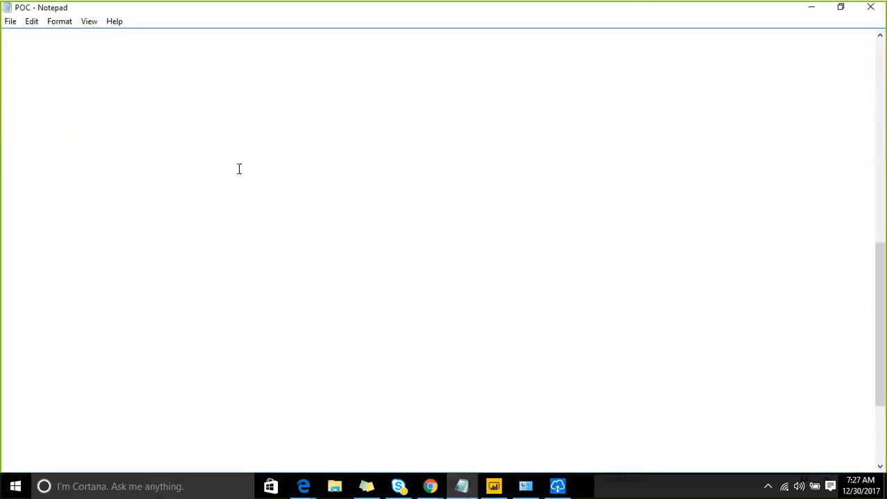
- Type the header line 'Tdate Commnets' on an empty line in the POC notepad
{"action": "key", "text": "Up"}
{"action": "key", "text": "Up"}
{"action": "key", "text": "Up"}
{"action": "key", "text": "Up"}
{"action": "key", "text": "Up"}
{"action": "key", "text": "Up"}
{"action": "key", "text": "Up"}
{"action": "key", "text": "Up"}
{"action": "key", "text": "Up"}
{"action": "key", "text": "Up"}
{"action": "key", "text": "Up"}
{"action": "key", "text": "Up"}
{"action": "key", "text": "Up"}
{"action": "key", "text": "Up"}
{"action": "key", "text": "Up"}
{"action": "key", "text": "Up"}
{"action": "key", "text": "Up"}
{"action": "key", "text": "Up"}
{"action": "key", "text": "Down"}
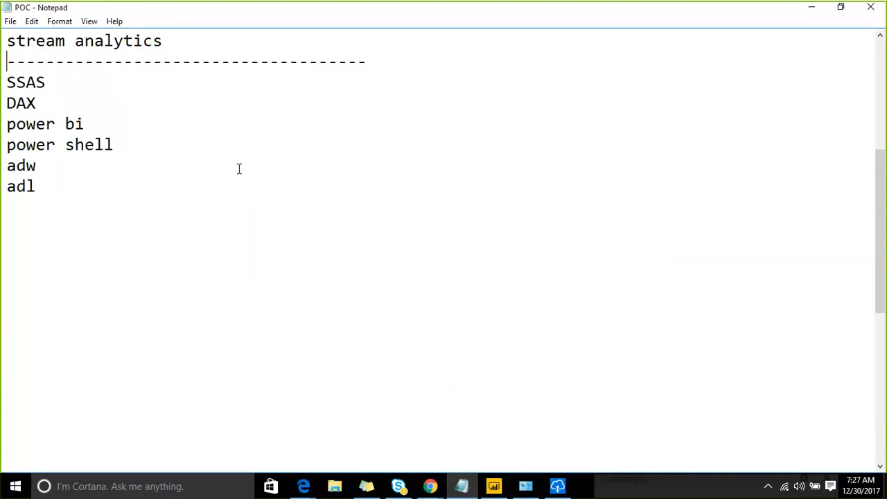
{"action": "key", "text": "Down"}
{"action": "key", "text": "Down"}
{"action": "key", "text": "Down"}
{"action": "key", "text": "Down"}
{"action": "key", "text": "Down"}
{"action": "key", "text": "Down"}
{"action": "key", "text": "Down"}
{"action": "key", "text": "Down"}
{"action": "key", "text": "Down"}
{"action": "key", "text": "Down"}
{"action": "key", "text": "Down"}
{"action": "key", "text": "Down"}
{"action": "key", "text": "Down"}
{"action": "key", "text": "Down"}
{"action": "key", "text": "Down"}
{"action": "key", "text": "Down"}
{"action": "key", "text": "Down"}
{"action": "key", "text": "Down"}
{"action": "key", "text": "Down"}
{"action": "key", "text": "Down"}
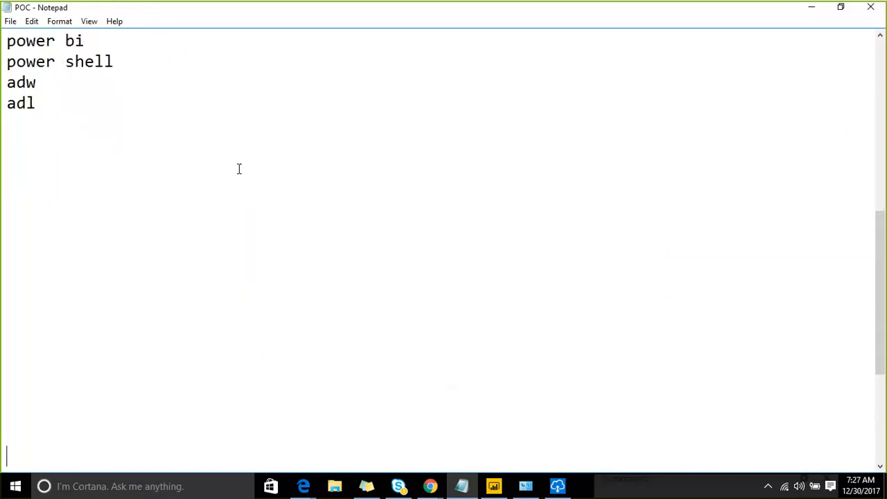
{"action": "key", "text": "Up"}
{"action": "key", "text": "Up"}
{"action": "key", "text": "Up"}
{"action": "key", "text": "Up"}
{"action": "key", "text": "Up"}
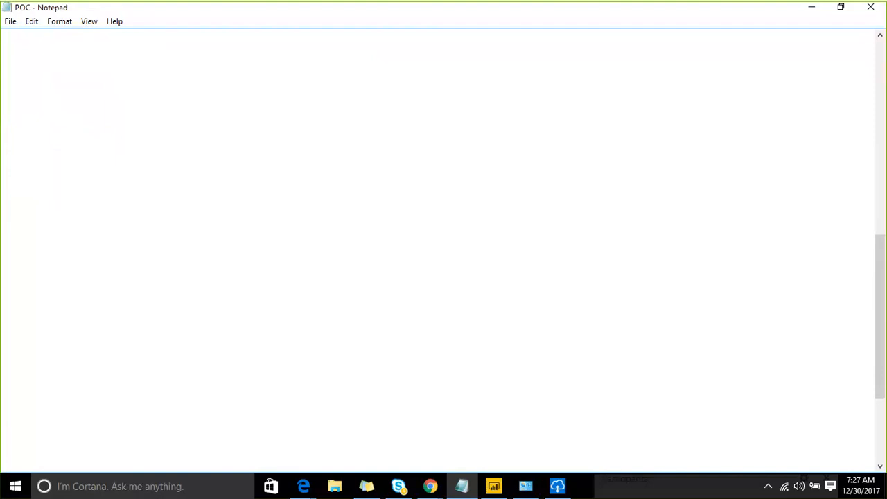
{"action": "type", "text": "Tdate COl"}
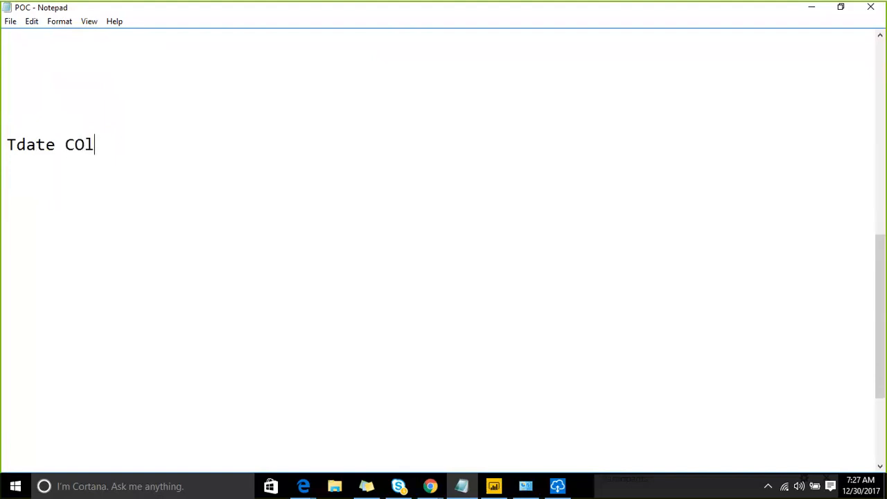
{"action": "key", "text": "BackSpace"}
{"action": "key", "text": "BackSpace"}
{"action": "type", "text": "ommnets"}
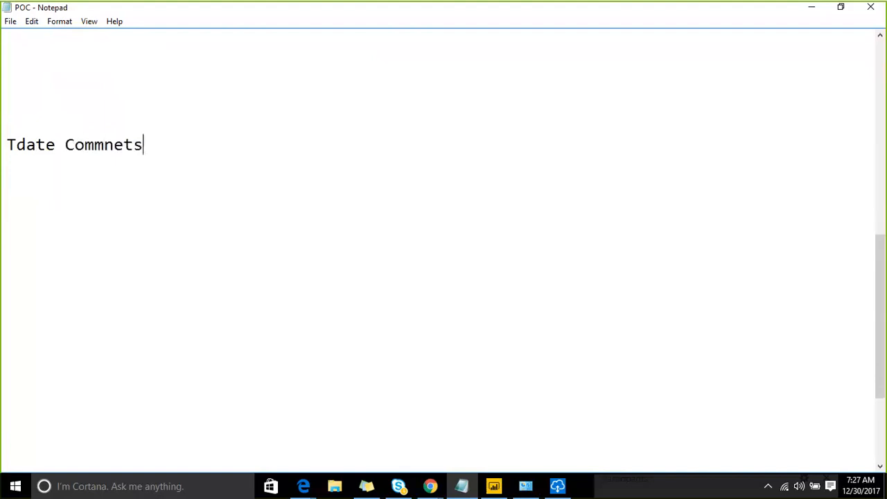
- Enter Tdate values 1, 1, 1, 1, 1, 2, 2, 2, 2, 3, 3, 4, 4, 4 beneath the header, one per line
{"action": "key", "text": "Return"}
{"action": "type", "text": "1"}
{"action": "key", "text": "Return"}
{"action": "type", "text": "1"}
{"action": "key", "text": "Return"}
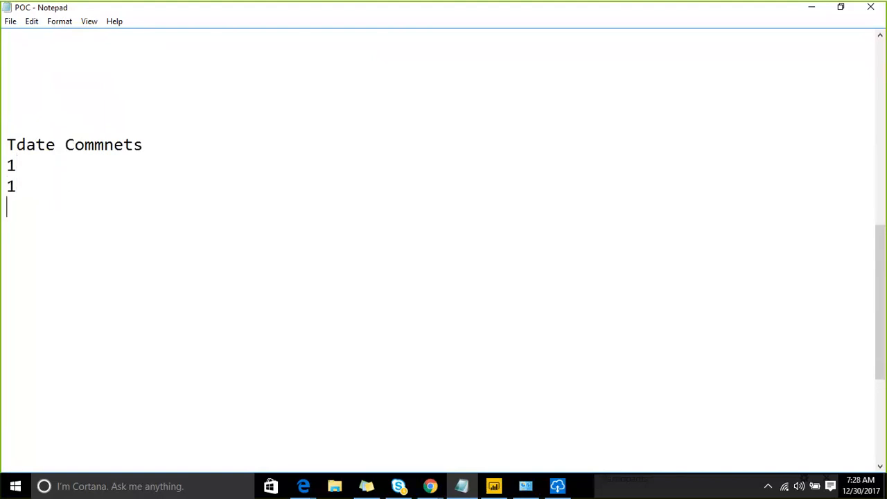
{"action": "type", "text": "1"}
{"action": "key", "text": "Return"}
{"action": "type", "text": "1"}
{"action": "key", "text": "Return"}
{"action": "type", "text": "1"}
{"action": "key", "text": "Return"}
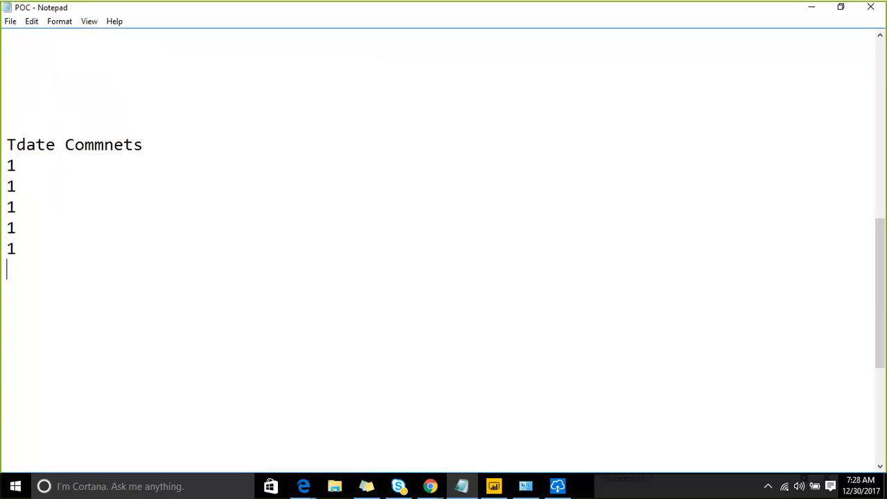
{"action": "type", "text": "2"}
{"action": "key", "text": "Return"}
{"action": "type", "text": "2"}
{"action": "key", "text": "Return"}
{"action": "type", "text": "2"}
{"action": "key", "text": "Return"}
{"action": "type", "text": "2"}
{"action": "key", "text": "Return"}
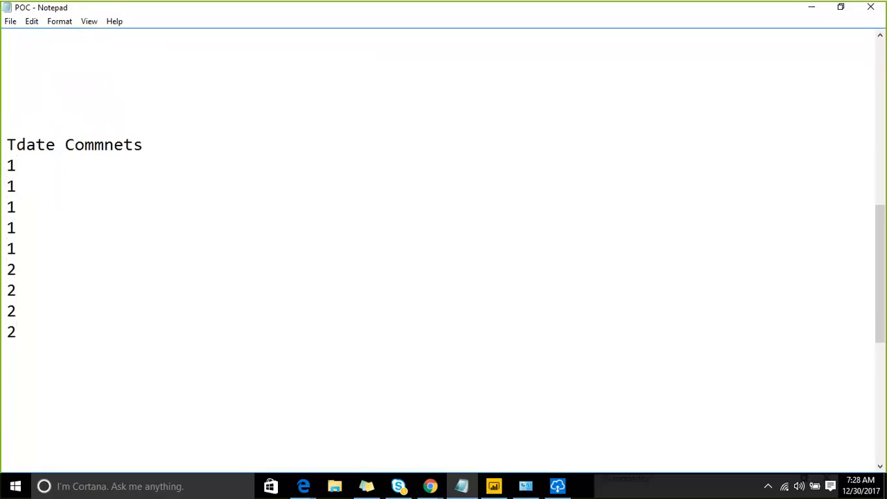
{"action": "type", "text": "3"}
{"action": "key", "text": "Return"}
{"action": "type", "text": "3"}
{"action": "key", "text": "Return"}
{"action": "type", "text": "4"}
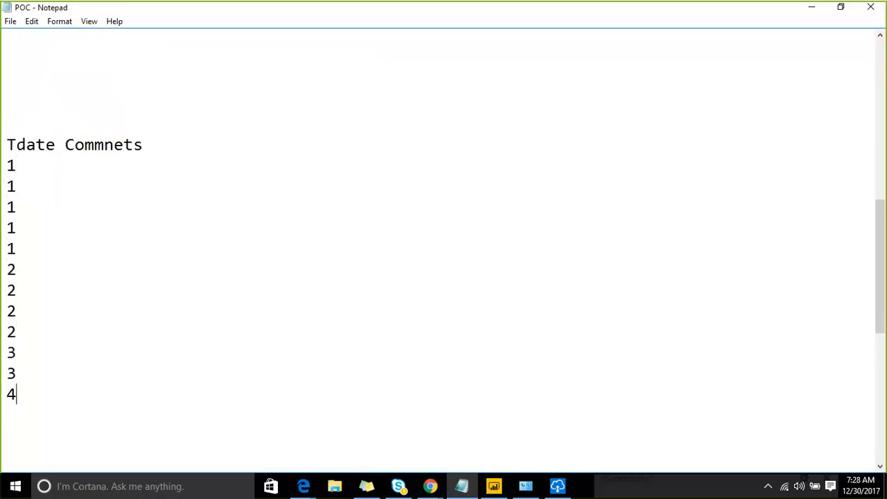
{"action": "type", "text": "4"}
{"action": "key", "text": "BackSpace"}
{"action": "key", "text": "Return"}
{"action": "type", "text": "4"}
{"action": "key", "text": "Return"}
{"action": "type", "text": "4"}
{"action": "key", "text": "Return"}
- Add a tab-separated comment to each row: a, b, c, d, e, a, b, c, d, a, B, A, B, C
{"action": "key", "text": "Up"}
{"action": "key", "text": "Up"}
{"action": "key", "text": "Up"}
{"action": "key", "text": "Up"}
{"action": "key", "text": "Up"}
{"action": "key", "text": "Up"}
{"action": "key", "text": "Up"}
{"action": "key", "text": "Up"}
{"action": "key", "text": "Up"}
{"action": "key", "text": "Up"}
{"action": "key", "text": "Up"}
{"action": "key", "text": "Up"}
{"action": "key", "text": "Up"}
{"action": "key", "text": "Up"}
{"action": "key", "text": "Up"}
{"action": "key", "text": "Up"}
{"action": "key", "text": "Up"}
{"action": "key", "text": "Up"}
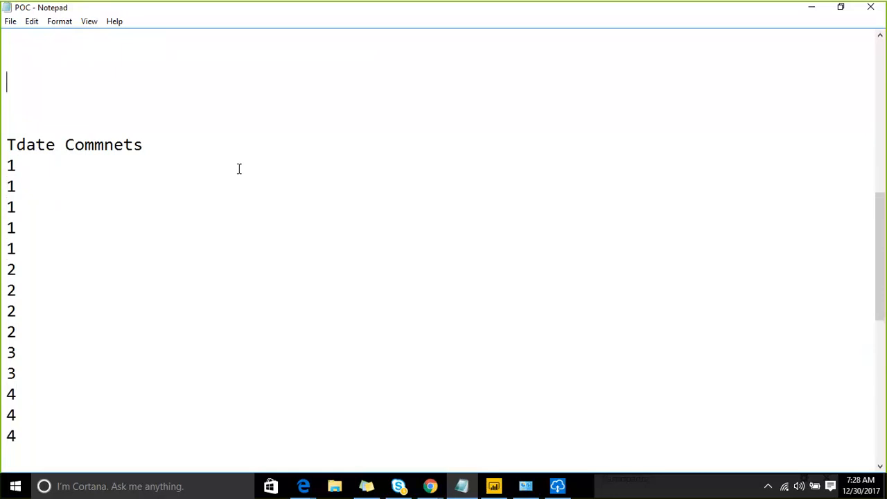
{"action": "key", "text": "Down"}
{"action": "key", "text": "Down"}
{"action": "left_click", "coordinate": [238, 168]}
{"action": "key", "text": "Tab"}
{"action": "type", "text": "a"}
{"action": "key", "text": "Down"}
{"action": "key", "text": "Tab"}
{"action": "type", "text": "b"}
{"action": "key", "text": "Down"}
{"action": "key", "text": "Tab"}
{"action": "type", "text": "c"}
{"action": "key", "text": "Down"}
{"action": "key", "text": "Tab"}
{"action": "type", "text": "d"}
{"action": "key", "text": "Down"}
{"action": "key", "text": "Tab"}
{"action": "type", "text": "e"}
{"action": "key", "text": "Down"}
{"action": "key", "text": "Tab"}
{"action": "type", "text": "a"}
{"action": "key", "text": "Down"}
{"action": "key", "text": "Tab"}
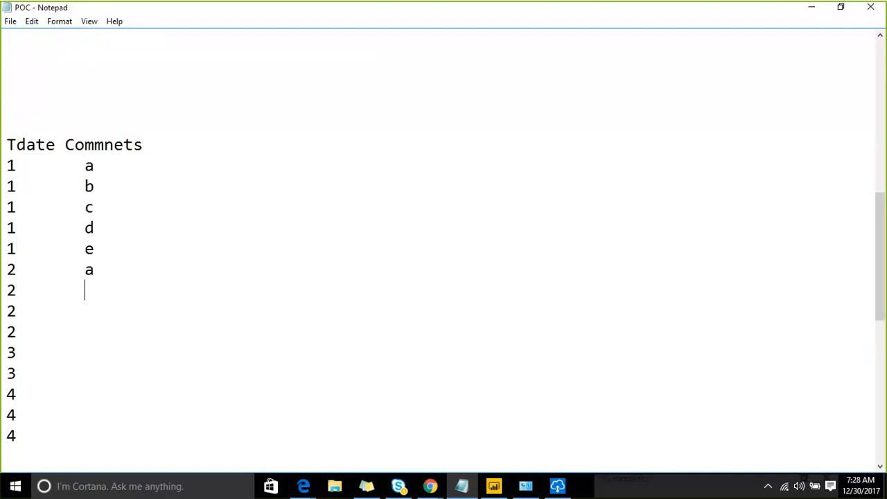
{"action": "type", "text": "b"}
{"action": "key", "text": "Down"}
{"action": "key", "text": "Tab"}
{"action": "type", "text": "c"}
{"action": "key", "text": "Down"}
{"action": "key", "text": "Tab"}
{"action": "type", "text": "d"}
{"action": "key", "text": "Down"}
{"action": "key", "text": "Tab"}
{"action": "type", "text": "a"}
{"action": "key", "text": "Down"}
{"action": "type", "text": "B"}
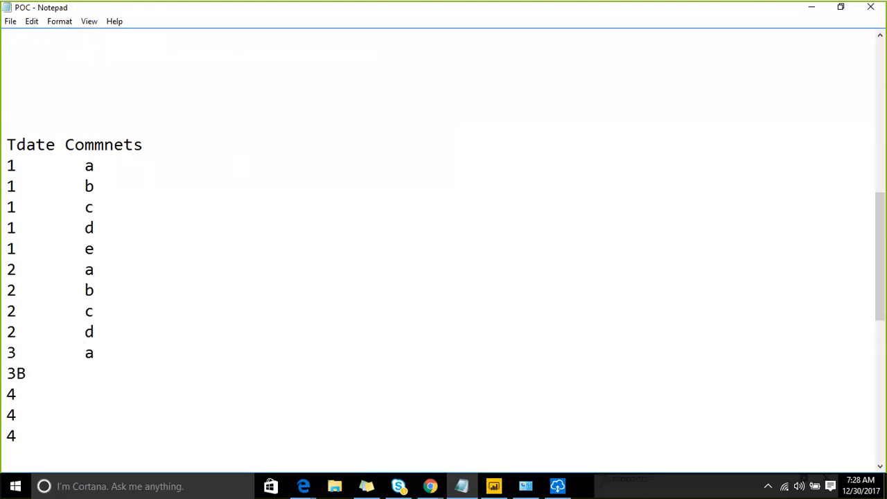
{"action": "key", "text": "BackSpace"}
{"action": "key", "text": "BackSpace"}
{"action": "type", "text": "3"}
{"action": "key", "text": "Tab"}
{"action": "type", "text": "B"}
{"action": "key", "text": "Down"}
{"action": "type", "text": "A"}
{"action": "key", "text": "Down"}
{"action": "key", "text": "Tab"}
{"action": "type", "text": "B"}
{"action": "key", "text": "Down"}
{"action": "key", "text": "Tab"}
{"action": "type", "text": "C"}
- Select the sample rows with Tdate values 1 through 3 to explain the incremental data
{"action": "key", "text": "shift+Up"}
{"action": "key", "text": "shift+Up"}
{"action": "key", "text": "shift+Up"}
{"action": "key", "text": "shift+Up"}
{"action": "key", "text": "shift+Up"}
{"action": "key", "text": "shift+Up"}
{"action": "key", "text": "shift+Up"}
{"action": "key", "text": "shift+Up"}
{"action": "key", "text": "shift+Up"}
{"action": "key", "text": "shift+Up"}
{"action": "key", "text": "shift+Up"}
{"action": "key", "text": "shift+Up"}
{"action": "key", "text": "shift+Up"}
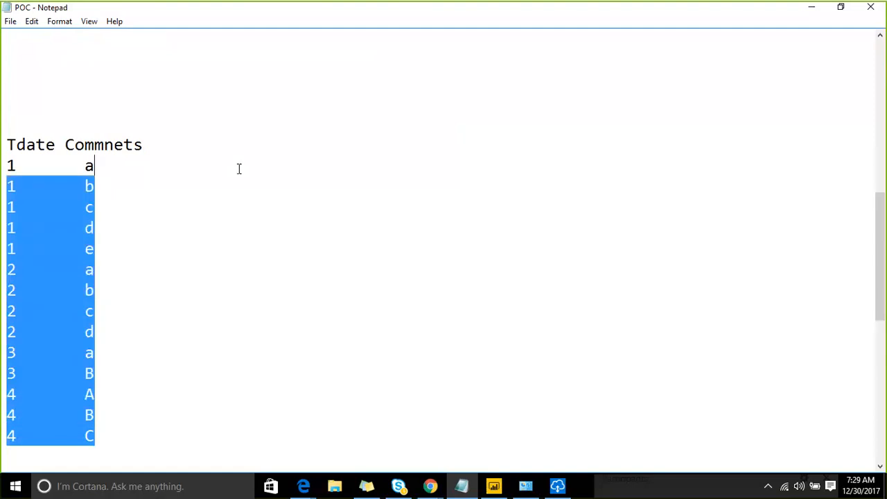
{"action": "key", "text": "Up"}
{"action": "key", "text": "Up"}
{"action": "key", "text": "Up"}
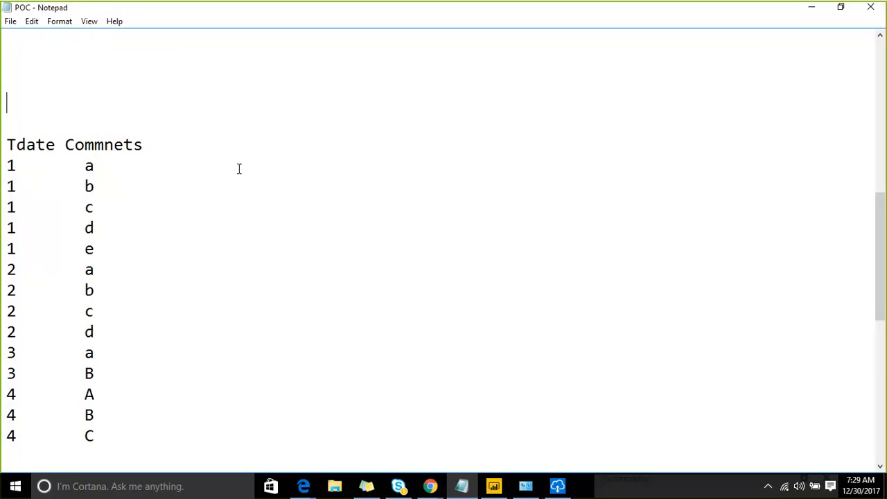
{"action": "key", "text": "Up"}
{"action": "key", "text": "Up"}
{"action": "key", "text": "Up"}
{"action": "key", "text": "Up"}
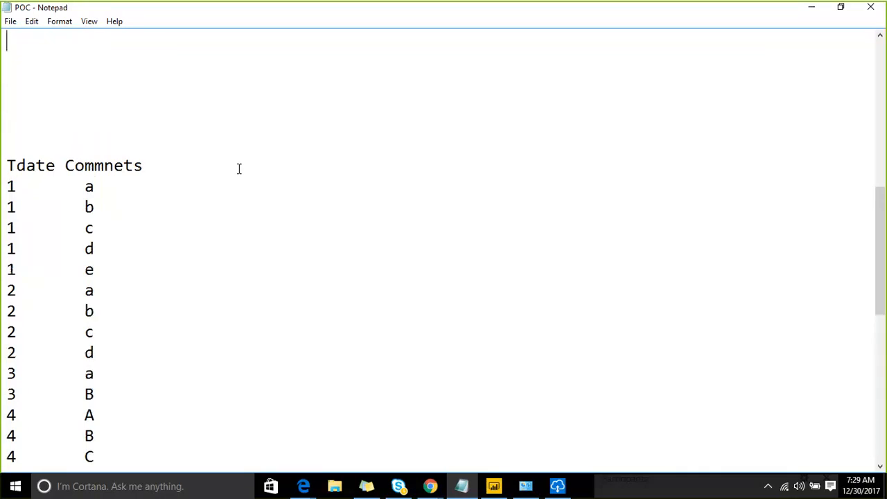
{"action": "key", "text": "Up"}
{"action": "key", "text": "Up"}
{"action": "key", "text": "Down"}
{"action": "key", "text": "Down"}
{"action": "key", "text": "Down"}
{"action": "key", "text": "Down"}
{"action": "key", "text": "Down"}
{"action": "key", "text": "Down"}
{"action": "key", "text": "Down"}
{"action": "key", "text": "Down"}
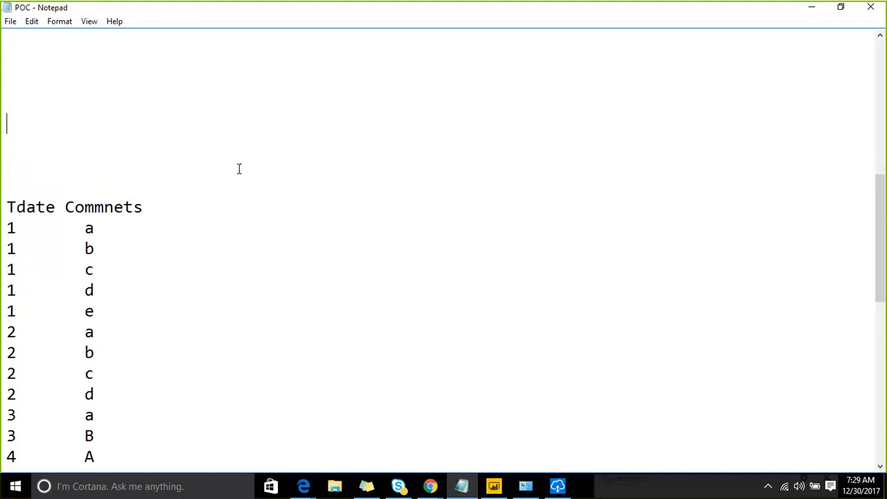
{"action": "key", "text": "Down"}
{"action": "key", "text": "shift+Down"}
{"action": "key", "text": "shift+Down"}
{"action": "key", "text": "shift+Down"}
{"action": "key", "text": "shift+Down"}
{"action": "key", "text": "shift+Down"}
{"action": "key", "text": "shift+Down"}
{"action": "key", "text": "shift+Down"}
{"action": "key", "text": "shift+Down"}
{"action": "key", "text": "shift+Down"}
{"action": "key", "text": "shift+Down"}
{"action": "key", "text": "shift+Down"}
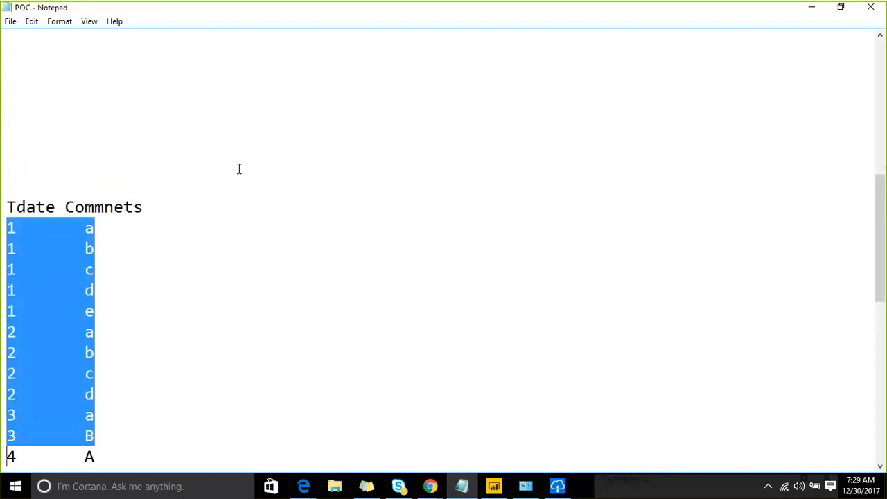
{"action": "key", "text": "shift+Up"}
{"action": "key", "text": "shift+Down"}
- Close the gateway uninstallation completion dialog
{"action": "left_click", "coordinate": [557, 486]}
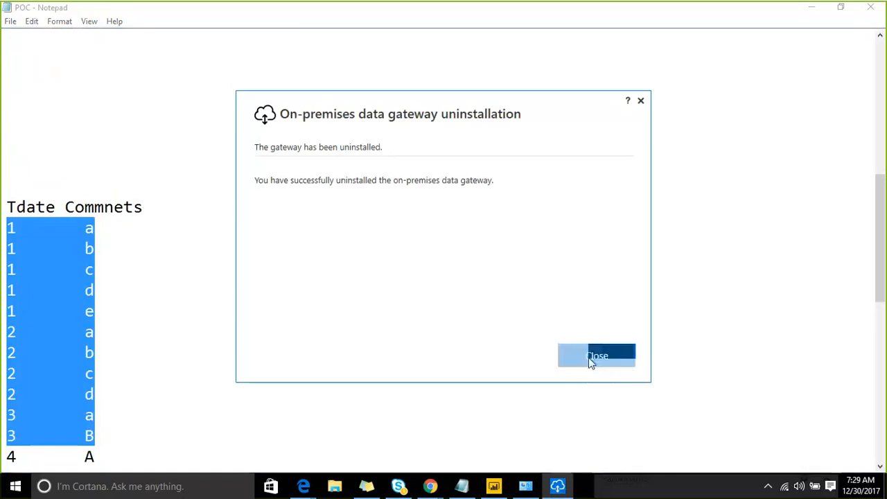
{"action": "left_click", "coordinate": [590, 360]}
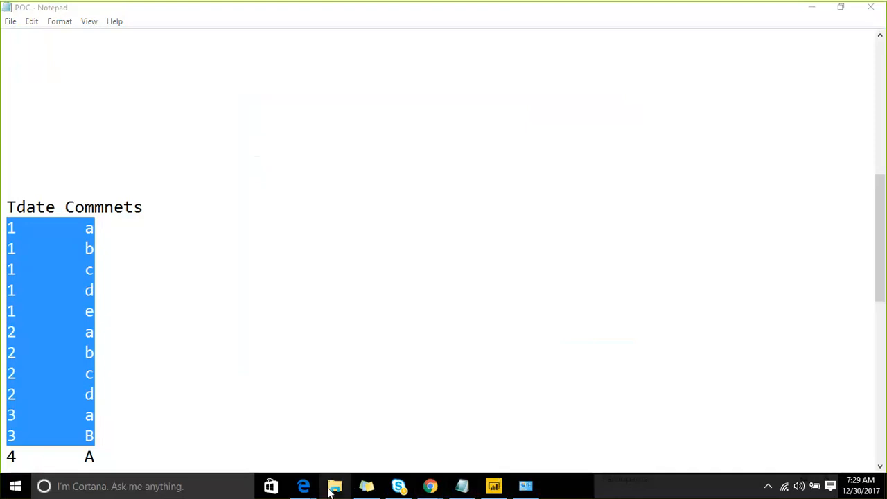
- Switch to the Power BI Gateway browser page and launch the downloaded gateway installer
{"action": "mouse_move", "coordinate": [430, 485]}
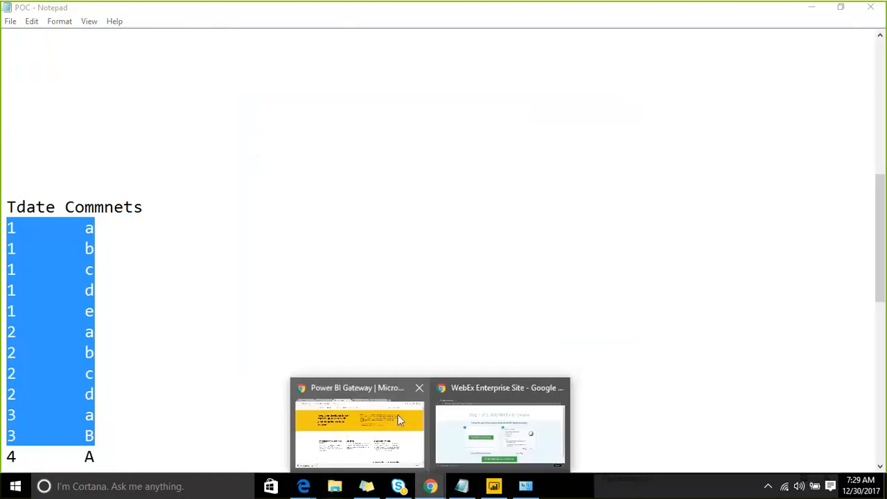
{"action": "left_click", "coordinate": [400, 420]}
{"action": "left_click", "coordinate": [62, 457]}
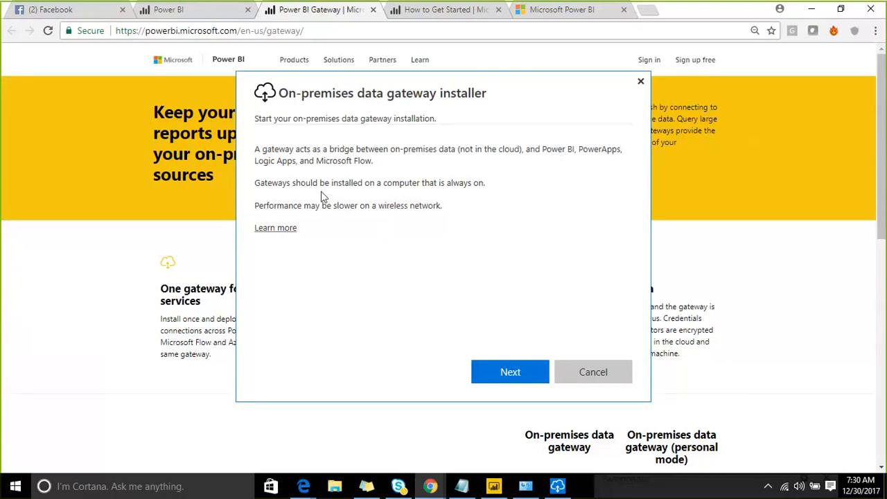
- Advance the installer to the gateway type choice with On-premises data gateway (recommended) selected
{"action": "left_click", "coordinate": [506, 371]}
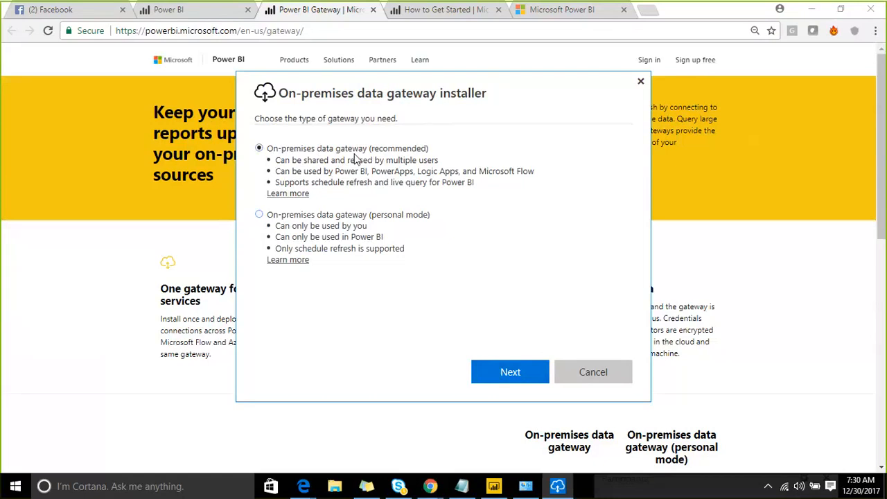
{"action": "left_click", "coordinate": [498, 371]}
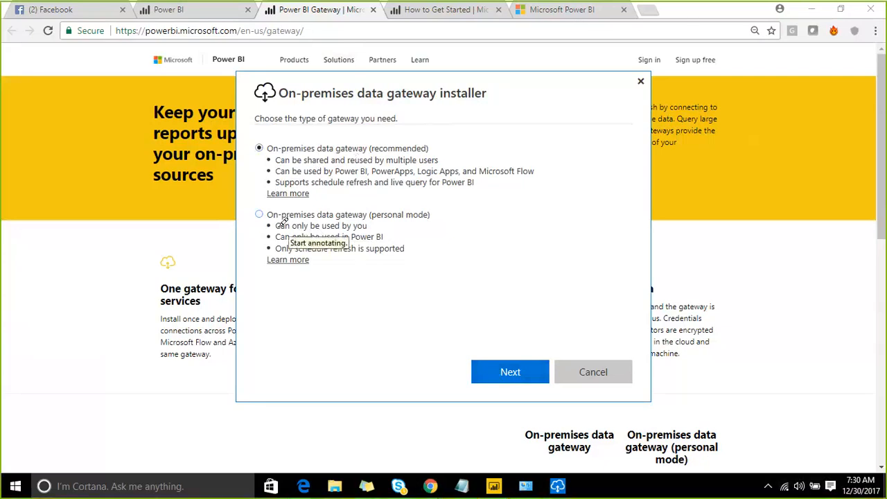
{"action": "left_click_drag", "start_coordinate": [275, 226], "coordinate": [366, 225]}
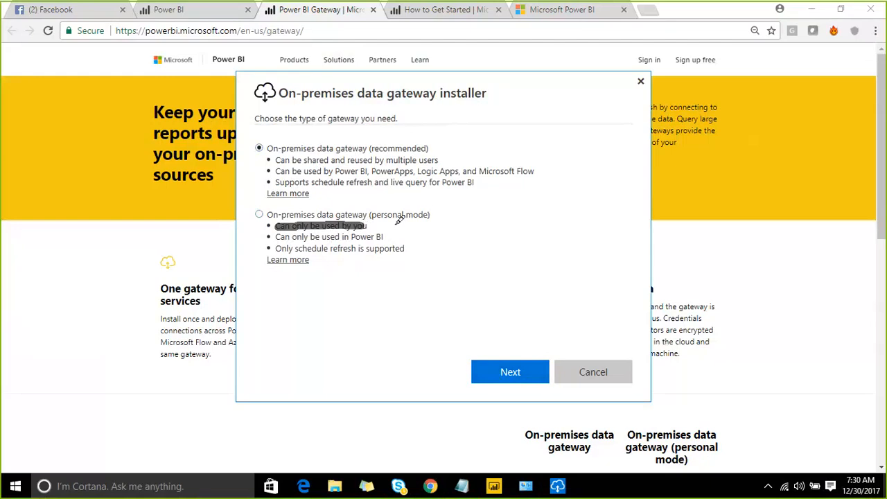
{"action": "mouse_move", "coordinate": [400, 194]}
{"action": "left_mouse_down"}
{"action": "mouse_move", "coordinate": [378, 220]}
{"action": "mouse_move", "coordinate": [438, 236]}
{"action": "mouse_move", "coordinate": [402, 234]}
{"action": "mouse_move", "coordinate": [423, 253]}
{"action": "left_mouse_up"}
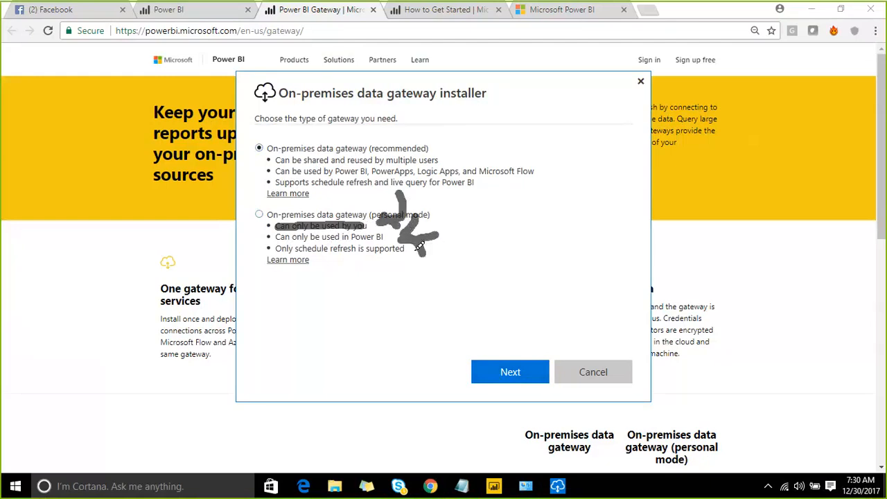
{"action": "left_click_drag", "start_coordinate": [318, 196], "coordinate": [359, 273]}
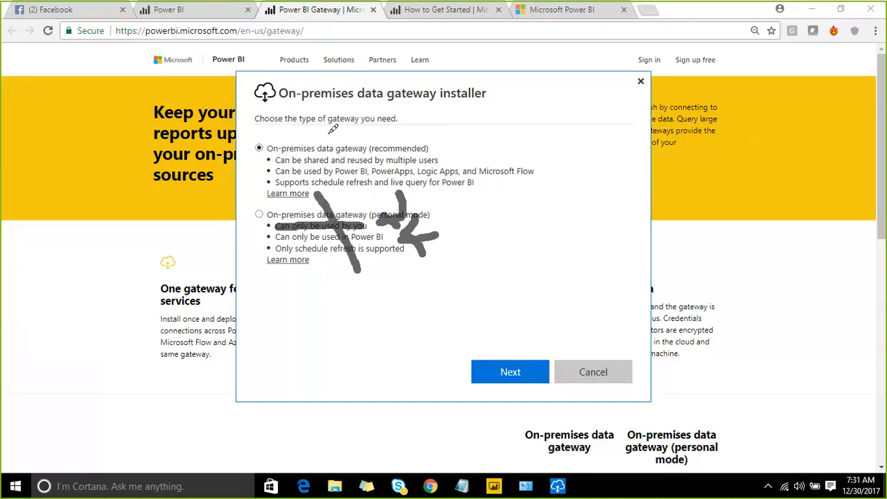
{"action": "left_click_drag", "start_coordinate": [326, 123], "coordinate": [368, 186]}
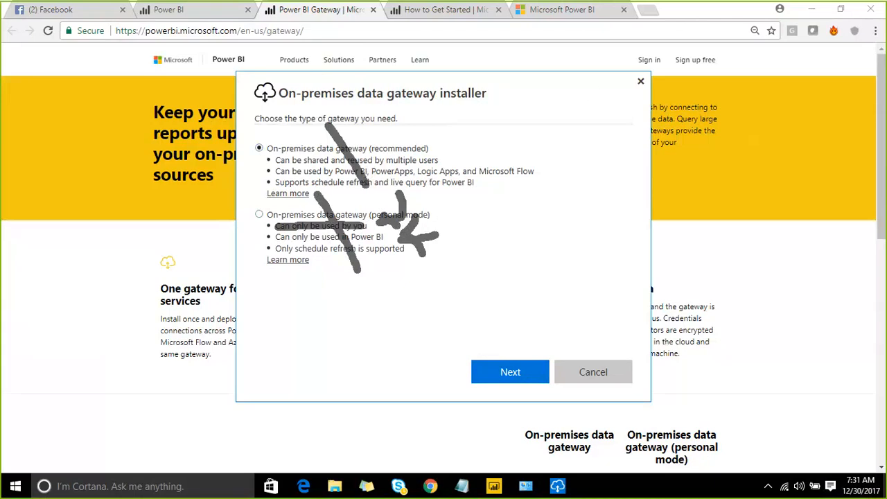
{"action": "key", "text": "Escape"}
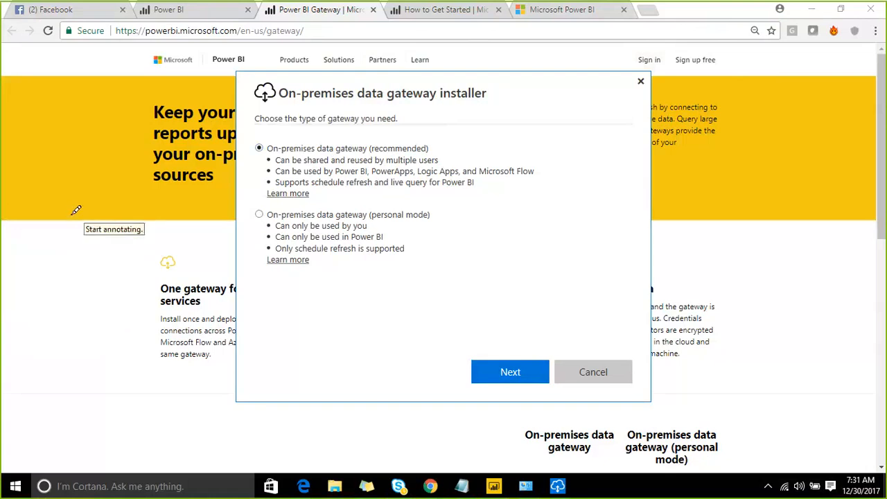
{"action": "mouse_move", "coordinate": [63, 200]}
{"action": "left_mouse_down"}
{"action": "mouse_move", "coordinate": [89, 366]}
{"action": "mouse_move", "coordinate": [149, 374]}
{"action": "mouse_move", "coordinate": [269, 345]}
{"action": "mouse_move", "coordinate": [338, 292]}
{"action": "mouse_move", "coordinate": [315, 187]}
{"action": "mouse_move", "coordinate": [291, 142]}
{"action": "mouse_move", "coordinate": [61, 203]}
{"action": "left_mouse_up"}
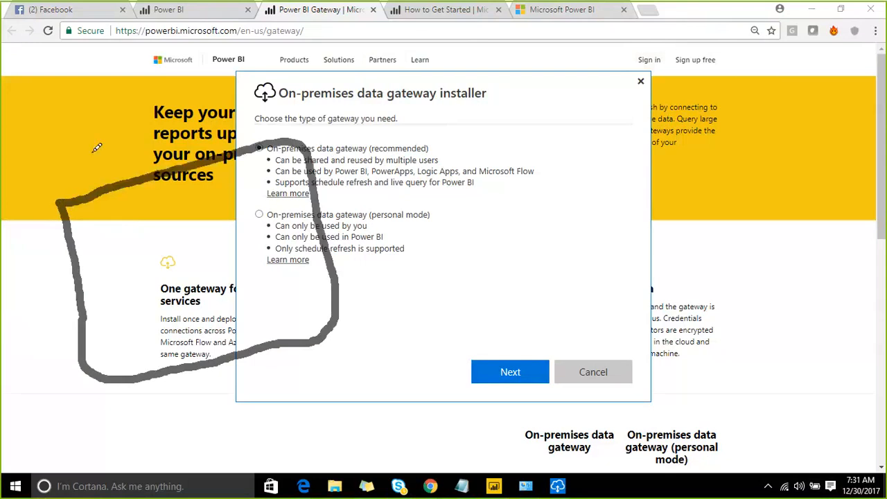
{"action": "mouse_move", "coordinate": [91, 83]}
{"action": "left_mouse_down"}
{"action": "mouse_move", "coordinate": [118, 157]}
{"action": "mouse_move", "coordinate": [126, 114]}
{"action": "left_mouse_up"}
{"action": "left_click_drag", "start_coordinate": [170, 71], "coordinate": [144, 148]}
{"action": "mouse_move", "coordinate": [188, 87]}
{"action": "left_mouse_down"}
{"action": "mouse_move", "coordinate": [262, 66]}
{"action": "mouse_move", "coordinate": [274, 52]}
{"action": "mouse_move", "coordinate": [267, 88]}
{"action": "mouse_move", "coordinate": [338, 46]}
{"action": "mouse_move", "coordinate": [344, 73]}
{"action": "left_mouse_up"}
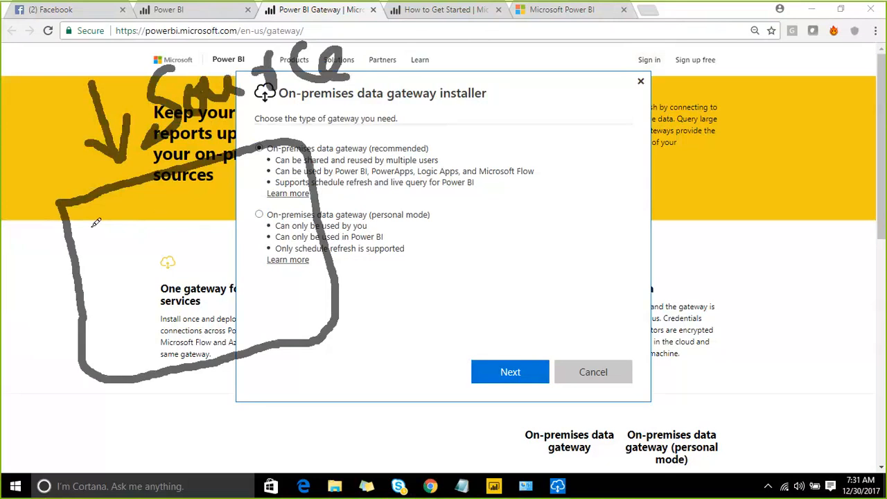
{"action": "mouse_move", "coordinate": [87, 223]}
{"action": "left_mouse_down"}
{"action": "mouse_move", "coordinate": [104, 247]}
{"action": "mouse_move", "coordinate": [149, 243]}
{"action": "mouse_move", "coordinate": [144, 202]}
{"action": "mouse_move", "coordinate": [100, 223]}
{"action": "mouse_move", "coordinate": [115, 217]}
{"action": "mouse_move", "coordinate": [152, 241]}
{"action": "mouse_move", "coordinate": [174, 320]}
{"action": "mouse_move", "coordinate": [258, 291]}
{"action": "mouse_move", "coordinate": [263, 238]}
{"action": "mouse_move", "coordinate": [188, 254]}
{"action": "mouse_move", "coordinate": [170, 267]}
{"action": "mouse_move", "coordinate": [199, 288]}
{"action": "left_mouse_up"}
{"action": "left_click_drag", "start_coordinate": [207, 256], "coordinate": [216, 286]}
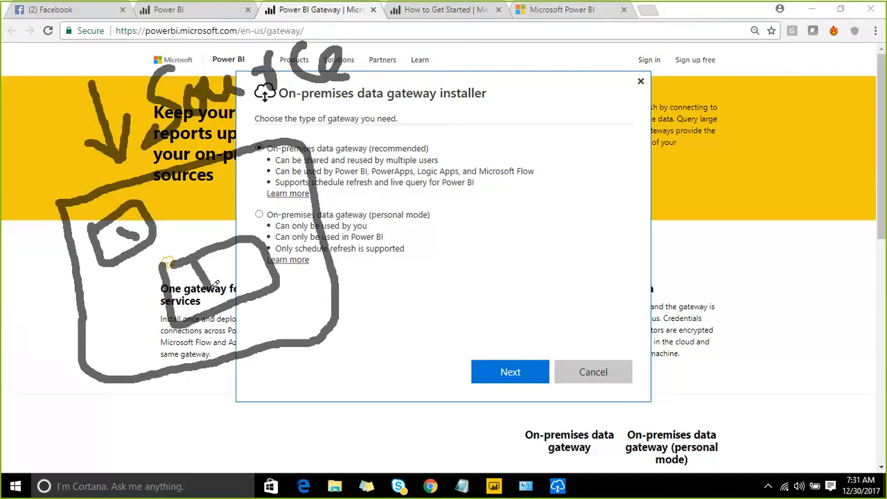
{"action": "left_click_drag", "start_coordinate": [228, 244], "coordinate": [241, 289]}
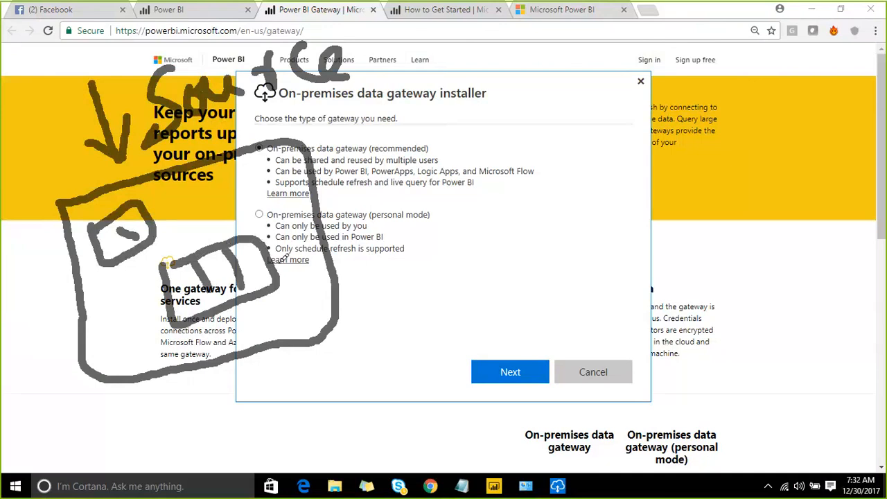
{"action": "mouse_move", "coordinate": [284, 257]}
{"action": "left_mouse_down"}
{"action": "mouse_move", "coordinate": [327, 248]}
{"action": "mouse_move", "coordinate": [474, 142]}
{"action": "mouse_move", "coordinate": [477, 174]}
{"action": "left_mouse_up"}
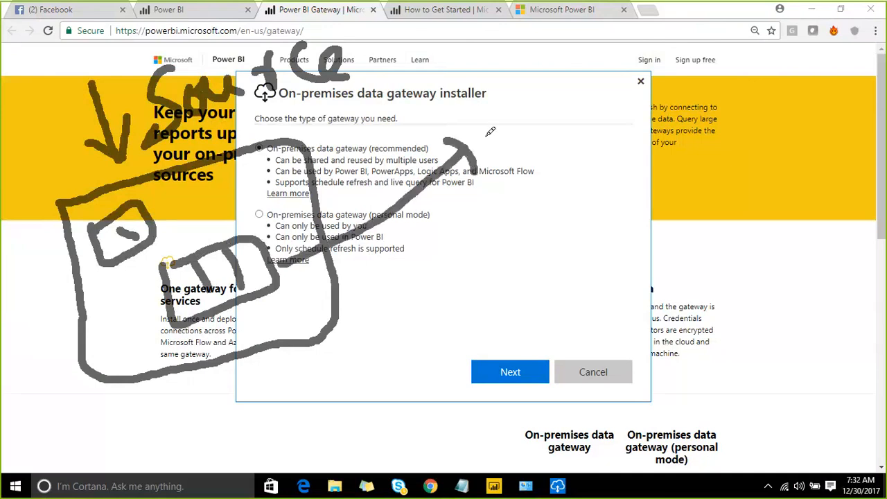
{"action": "mouse_move", "coordinate": [486, 136]}
{"action": "left_mouse_down"}
{"action": "mouse_move", "coordinate": [665, 32]}
{"action": "mouse_move", "coordinate": [525, 101]}
{"action": "left_mouse_up"}
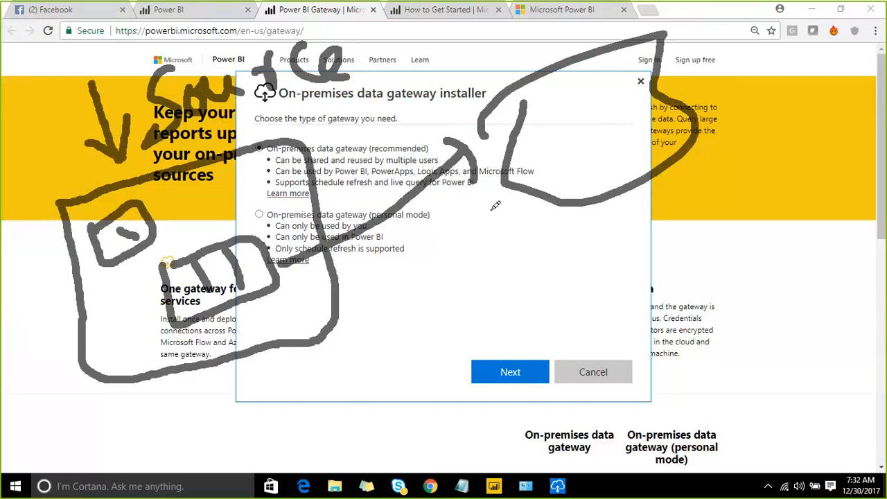
{"action": "mouse_move", "coordinate": [291, 302]}
{"action": "left_mouse_down"}
{"action": "mouse_move", "coordinate": [295, 321]}
{"action": "mouse_move", "coordinate": [324, 313]}
{"action": "mouse_move", "coordinate": [332, 288]}
{"action": "mouse_move", "coordinate": [299, 292]}
{"action": "left_mouse_up"}
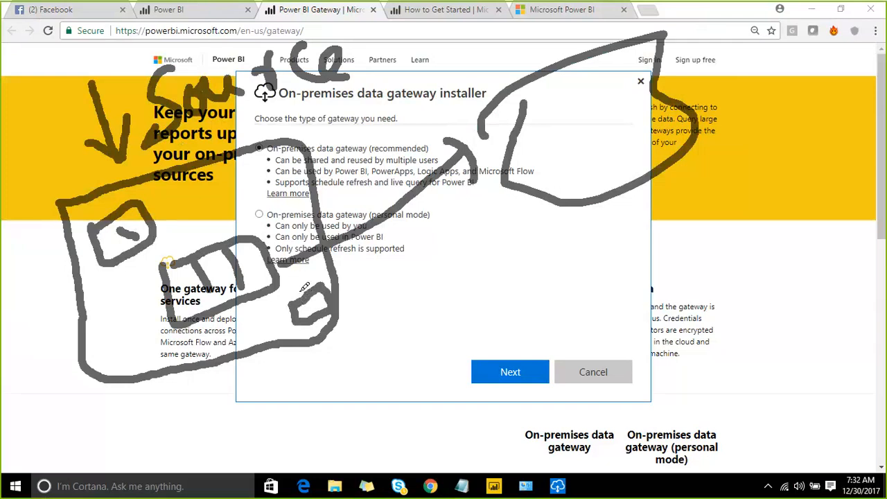
{"action": "mouse_move", "coordinate": [306, 261]}
{"action": "left_mouse_down"}
{"action": "mouse_move", "coordinate": [286, 284]}
{"action": "mouse_move", "coordinate": [305, 278]}
{"action": "left_mouse_up"}
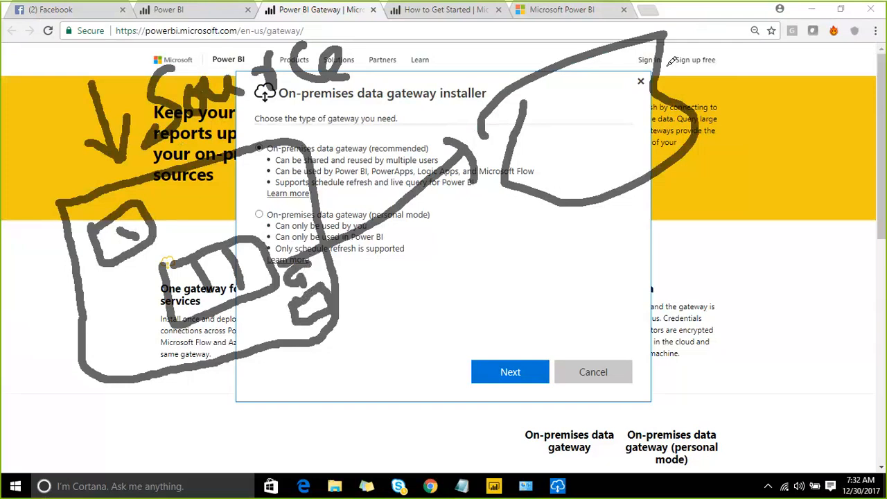
{"action": "mouse_move", "coordinate": [284, 248]}
{"action": "left_mouse_down"}
{"action": "mouse_move", "coordinate": [228, 205]}
{"action": "mouse_move", "coordinate": [165, 201]}
{"action": "left_mouse_up"}
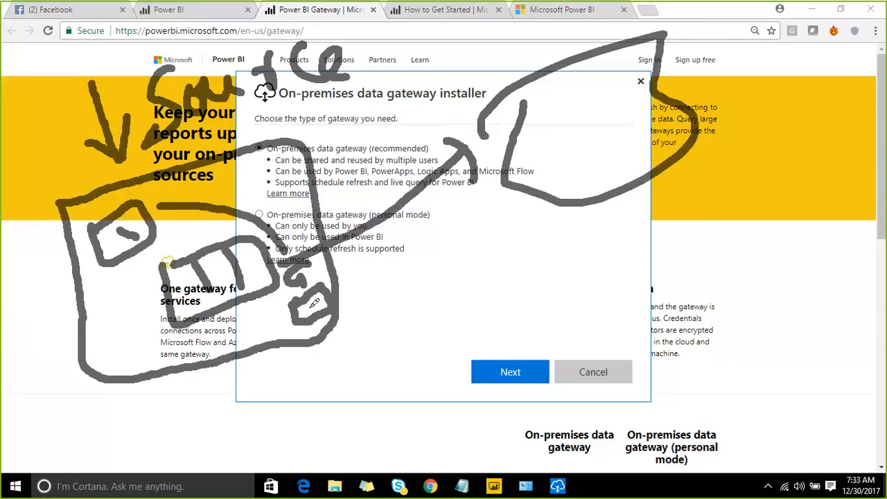
{"action": "mouse_move", "coordinate": [326, 339]}
{"action": "left_mouse_down"}
{"action": "mouse_move", "coordinate": [379, 313]}
{"action": "mouse_move", "coordinate": [380, 338]}
{"action": "left_mouse_up"}
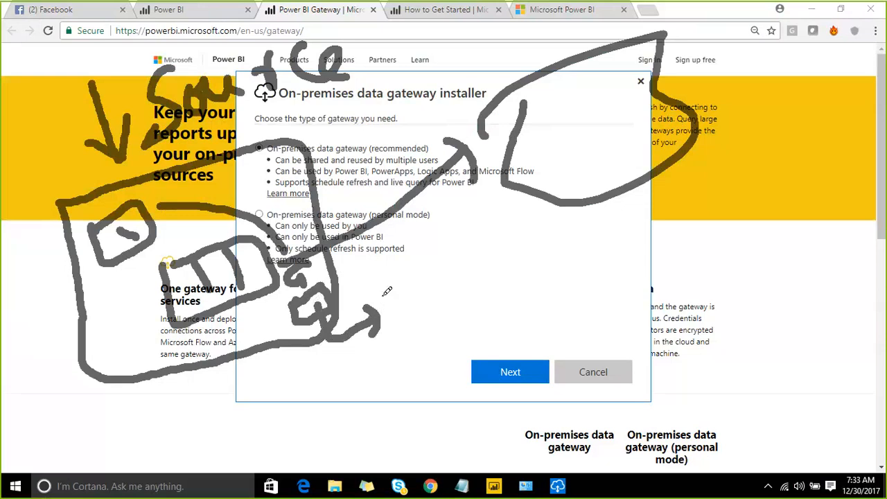
{"action": "left_click_drag", "start_coordinate": [381, 300], "coordinate": [404, 148]}
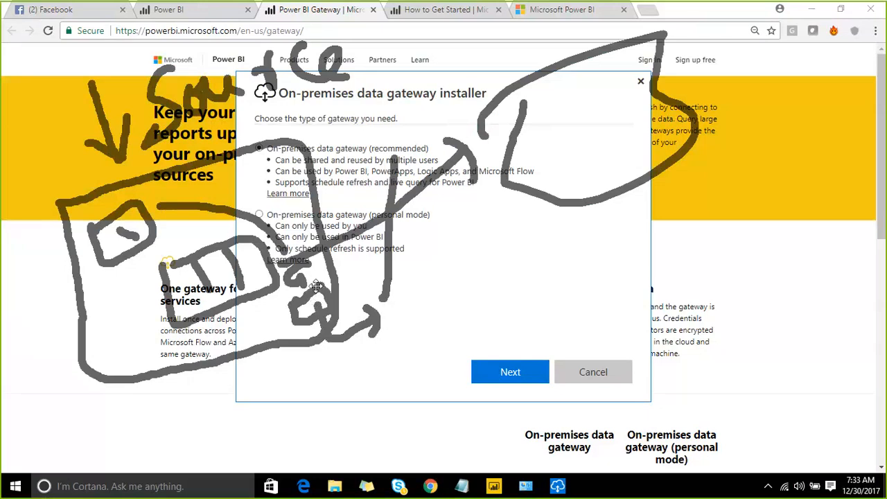
{"action": "left_click_drag", "start_coordinate": [398, 297], "coordinate": [417, 313]}
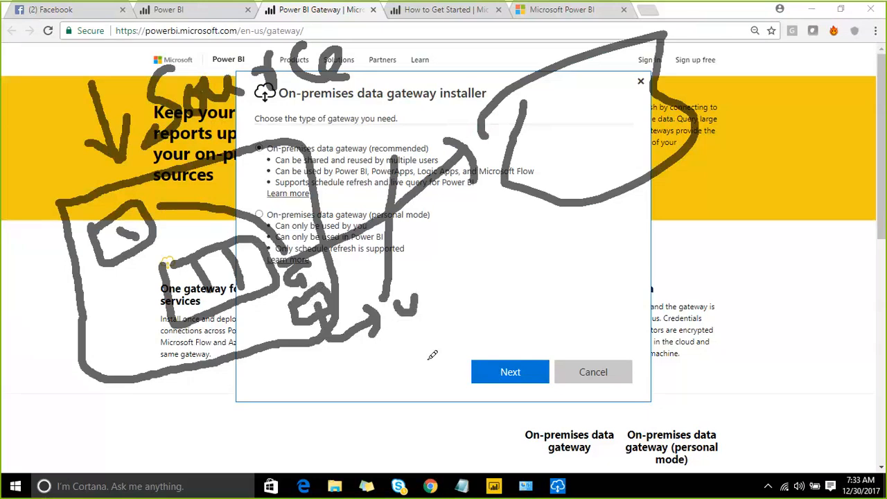
{"action": "mouse_move", "coordinate": [418, 354]}
{"action": "left_mouse_down"}
{"action": "mouse_move", "coordinate": [432, 374]}
{"action": "mouse_move", "coordinate": [444, 352]}
{"action": "left_mouse_up"}
{"action": "mouse_move", "coordinate": [437, 393]}
{"action": "left_mouse_down"}
{"action": "mouse_move", "coordinate": [427, 405]}
{"action": "mouse_move", "coordinate": [451, 390]}
{"action": "left_mouse_up"}
{"action": "left_click_drag", "start_coordinate": [332, 345], "coordinate": [414, 365]}
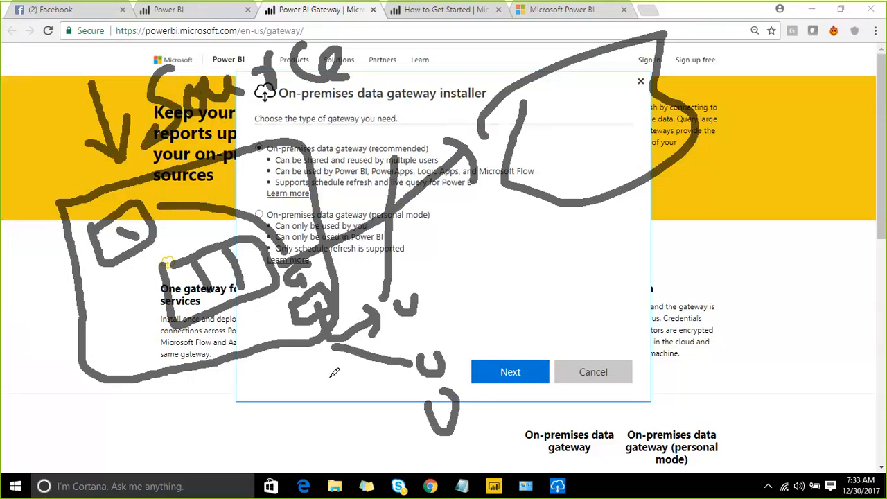
{"action": "left_click_drag", "start_coordinate": [334, 364], "coordinate": [409, 420]}
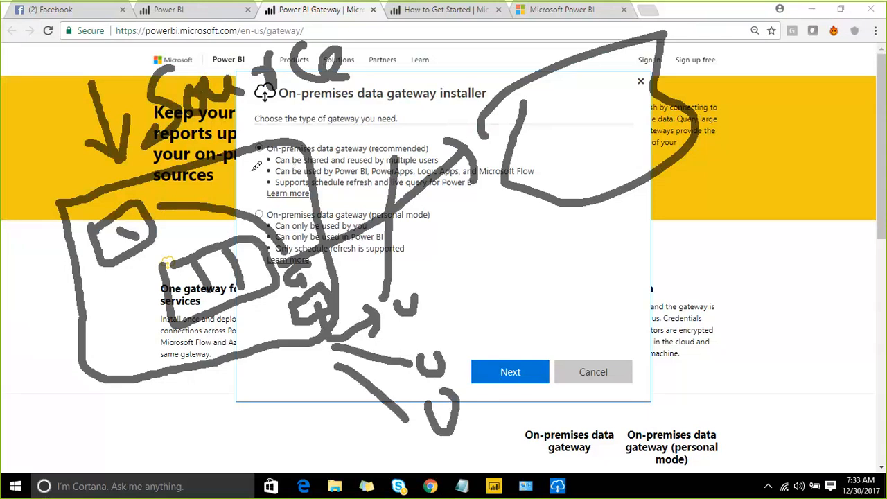
{"action": "mouse_move", "coordinate": [256, 166]}
{"action": "left_mouse_down"}
{"action": "mouse_move", "coordinate": [416, 104]}
{"action": "mouse_move", "coordinate": [447, 197]}
{"action": "mouse_move", "coordinate": [319, 211]}
{"action": "mouse_move", "coordinate": [254, 164]}
{"action": "left_mouse_up"}
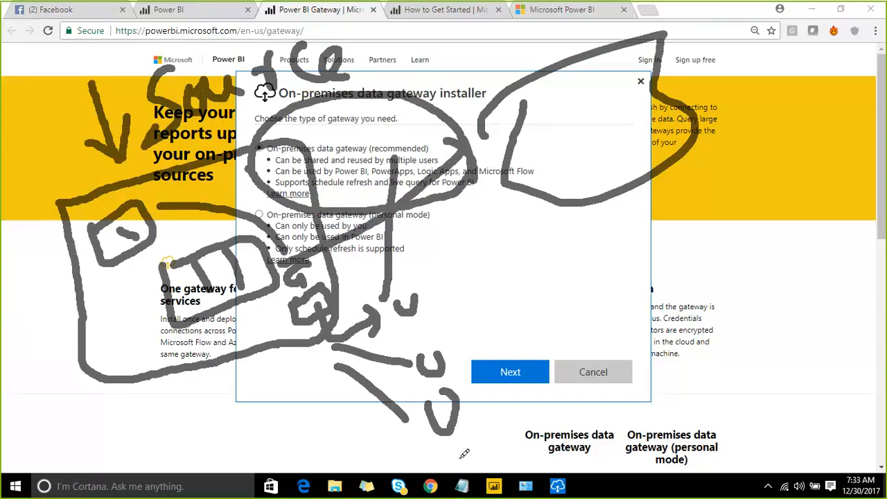
{"action": "left_click_drag", "start_coordinate": [456, 449], "coordinate": [485, 442]}
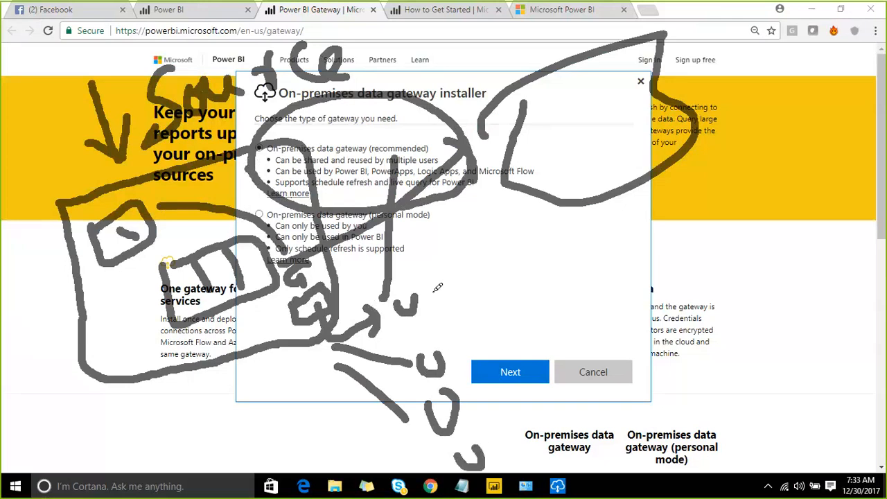
{"action": "mouse_move", "coordinate": [436, 292]}
{"action": "left_mouse_down"}
{"action": "mouse_move", "coordinate": [391, 274]}
{"action": "mouse_move", "coordinate": [244, 299]}
{"action": "left_mouse_up"}
{"action": "left_click_drag", "start_coordinate": [455, 356], "coordinate": [173, 334]}
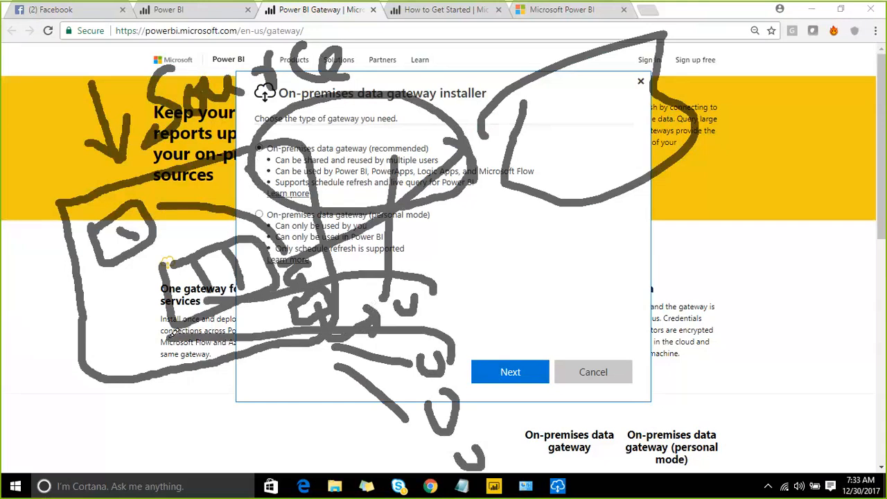
{"action": "left_click_drag", "start_coordinate": [446, 415], "coordinate": [416, 374]}
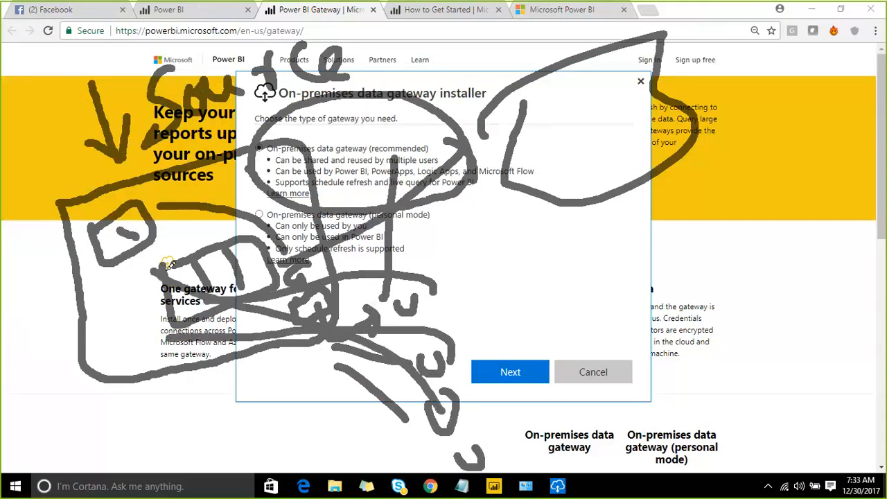
{"action": "left_click_drag", "start_coordinate": [469, 433], "coordinate": [391, 283]}
{"action": "left_click_drag", "start_coordinate": [197, 193], "coordinate": [236, 209]}
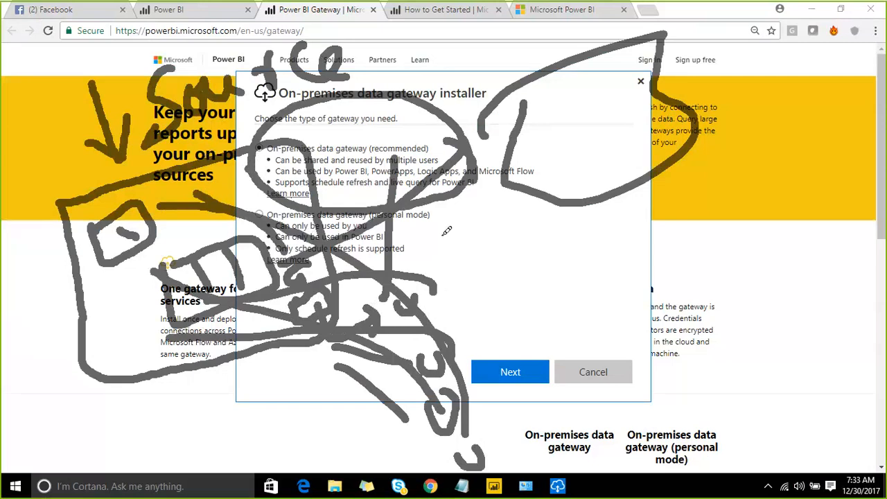
{"action": "left_click_drag", "start_coordinate": [334, 182], "coordinate": [449, 98]}
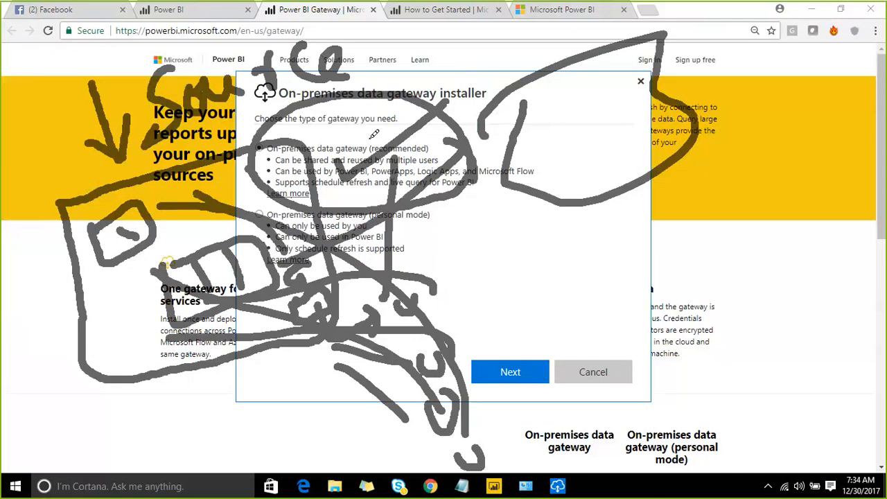
{"action": "left_click_drag", "start_coordinate": [368, 149], "coordinate": [447, 95]}
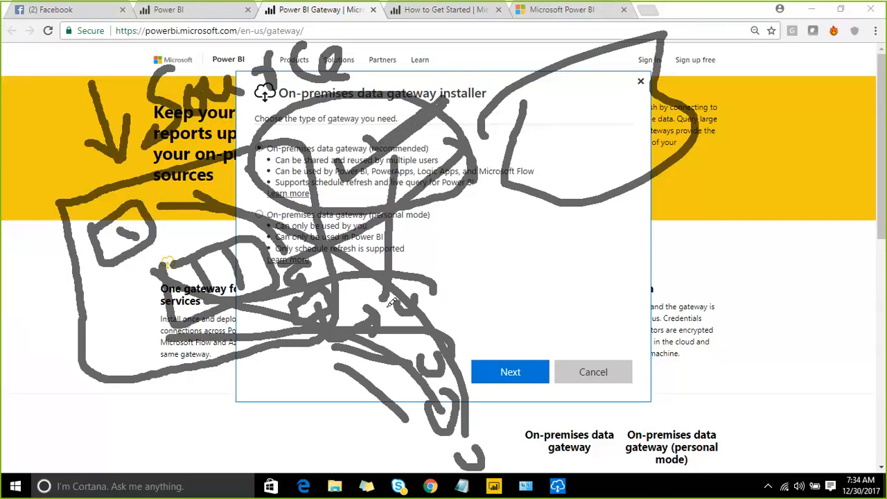
{"action": "left_click_drag", "start_coordinate": [475, 340], "coordinate": [149, 323]}
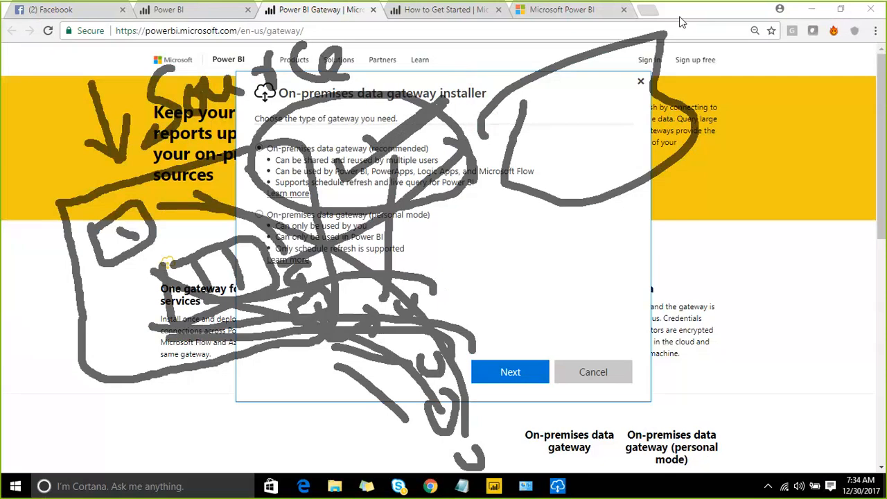
{"action": "key", "text": "Escape"}
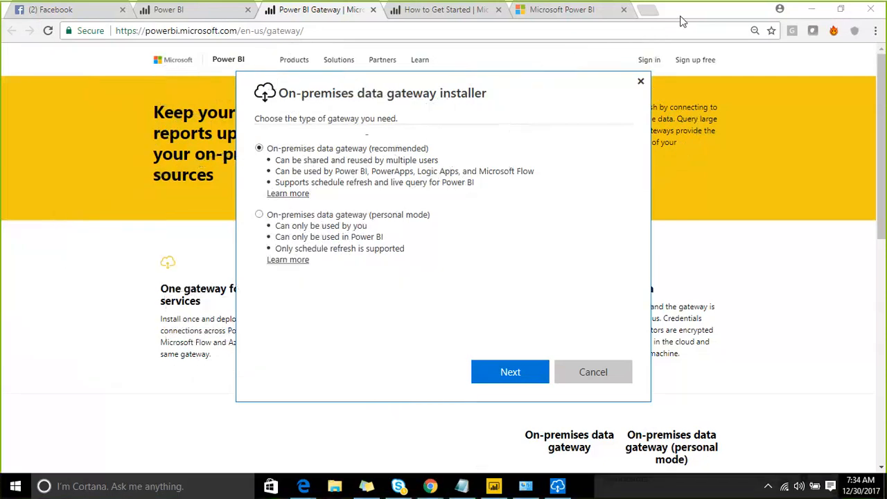
- Install the recommended on-premises data gateway to C:\Program Files\On-premises data gateway after accepting the terms of use
{"action": "left_click", "coordinate": [522, 375]}
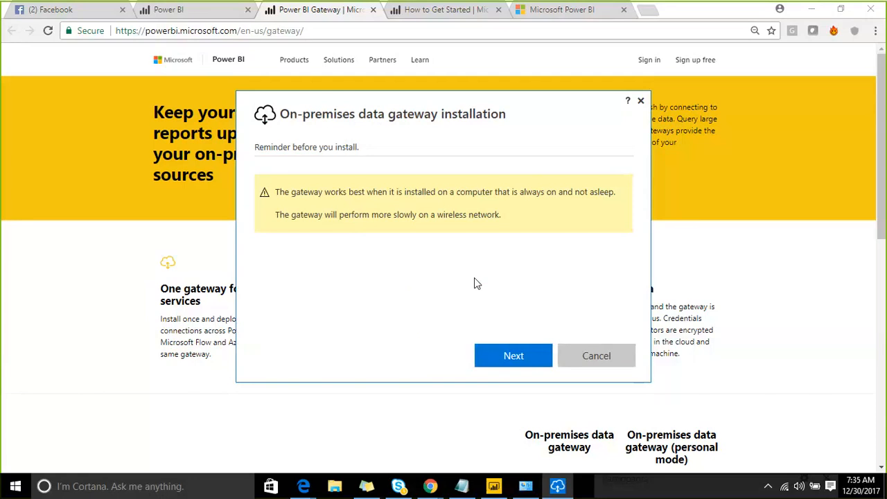
{"action": "left_click", "coordinate": [490, 367]}
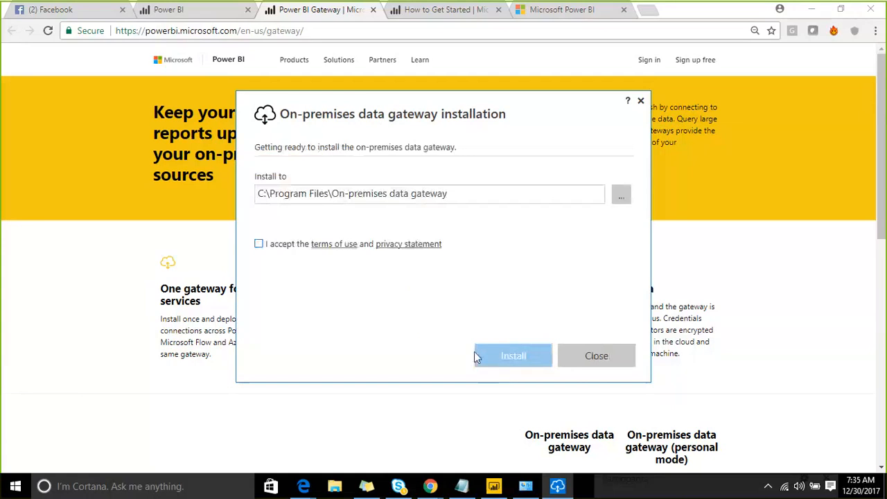
{"action": "left_click", "coordinate": [259, 245]}
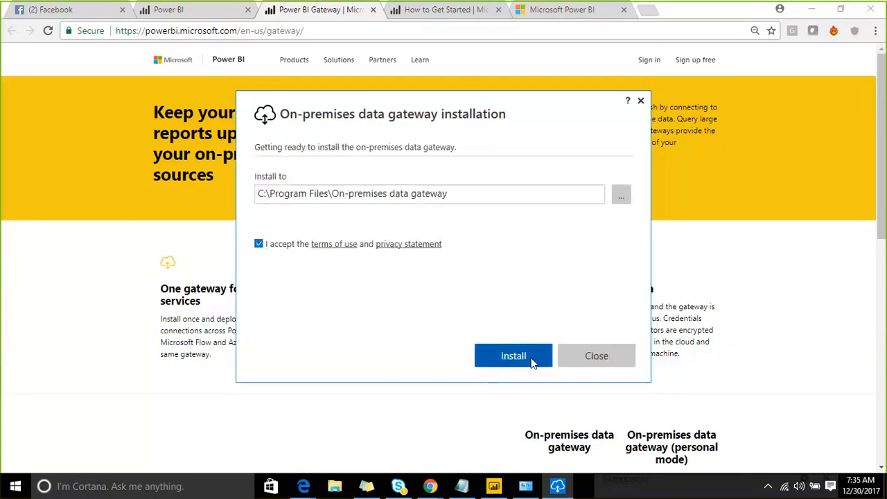
{"action": "left_click", "coordinate": [514, 356]}
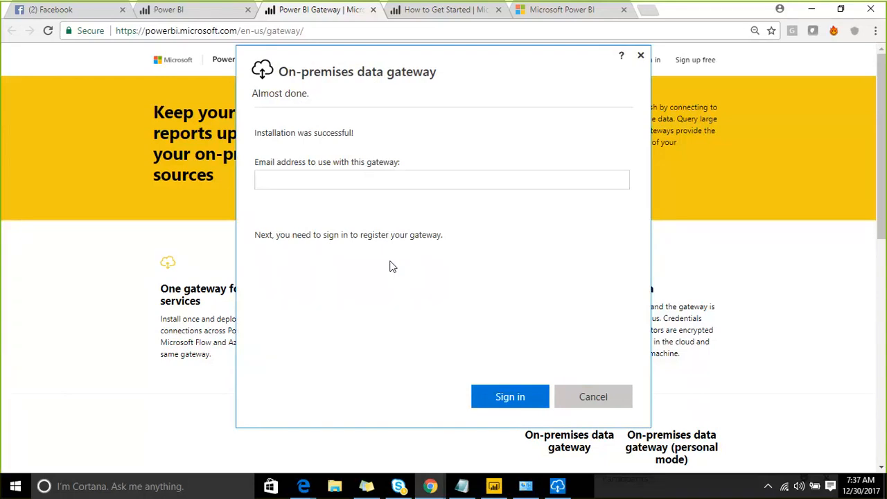
- Enter the account e-mail address to use with the gateway and start signing in
{"action": "left_click", "coordinate": [326, 182]}
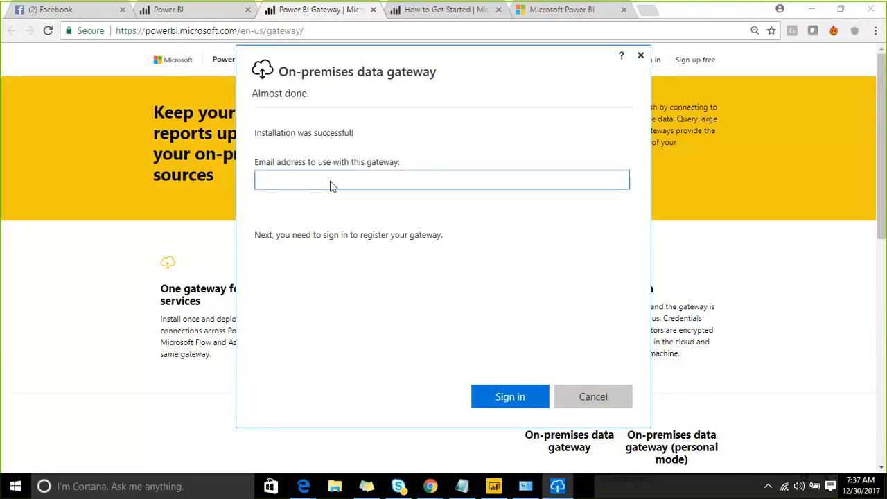
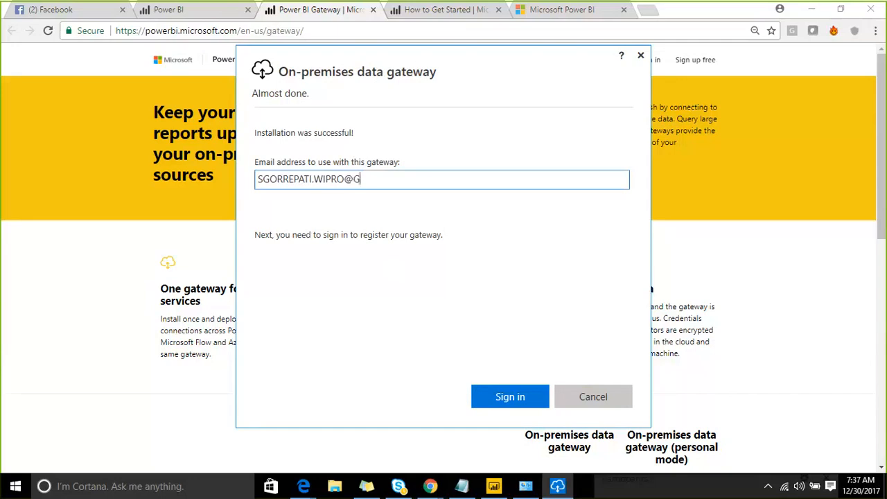
{"action": "left_click", "coordinate": [494, 400]}
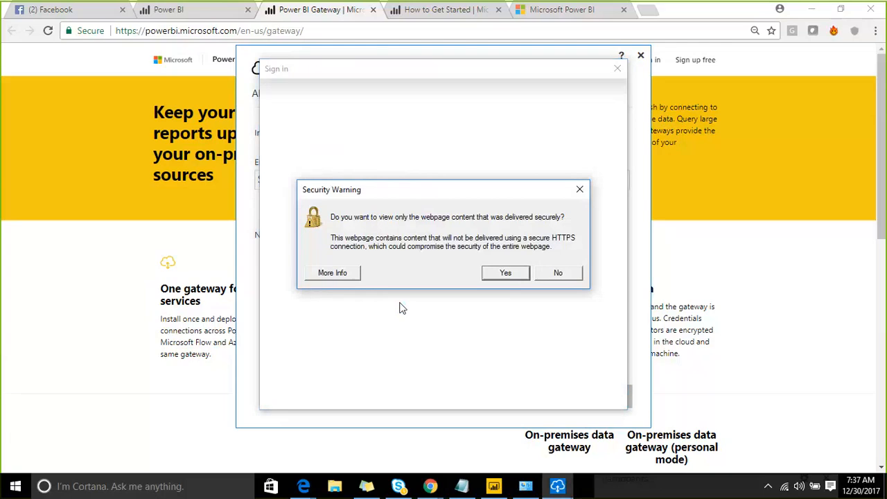
- Try to sign in with the organisation user name and the account password, allowing only secure content
{"action": "left_click", "coordinate": [505, 276]}
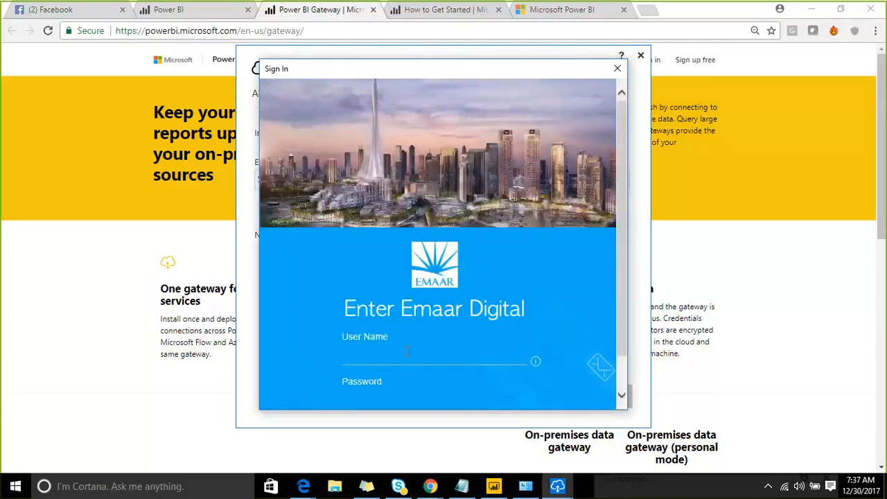
{"action": "left_click", "coordinate": [407, 352]}
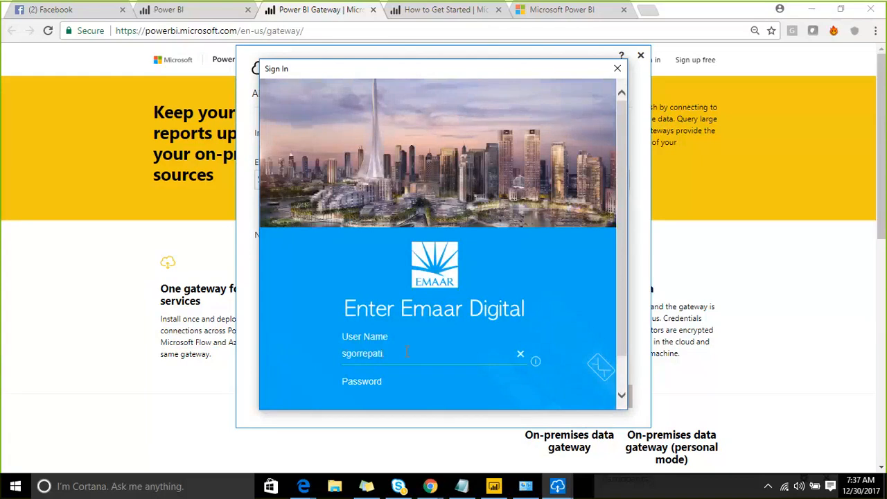
{"action": "key", "text": "Tab"}
{"action": "type", "text": "********"}
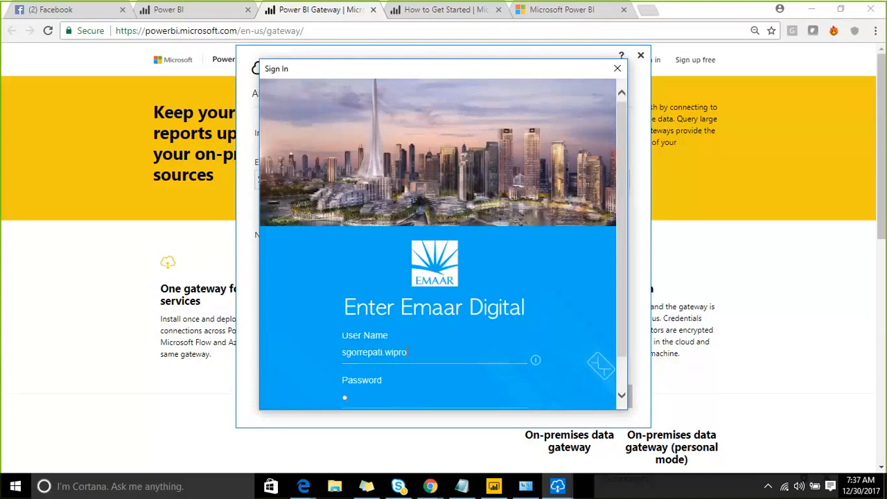
{"action": "type", "text": "****"}
{"action": "scroll", "coordinate": [465, 252], "scroll_direction": "down", "scroll_amount": 5}
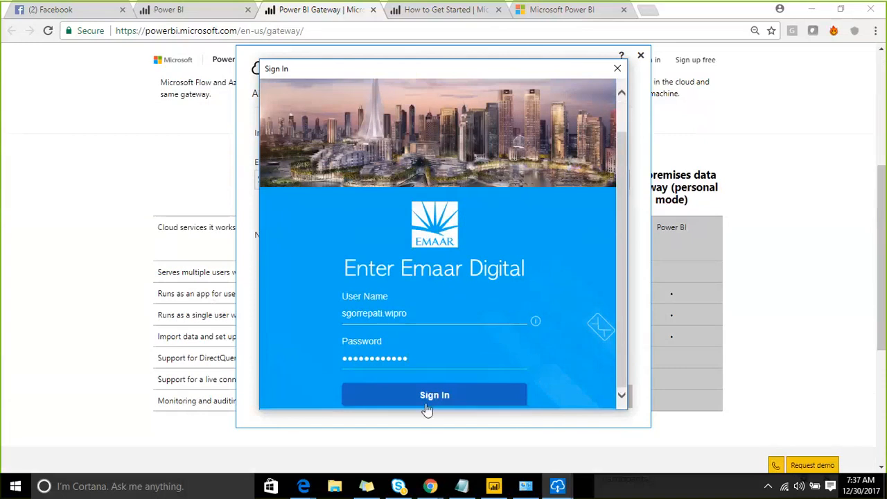
{"action": "left_click", "coordinate": [428, 407]}
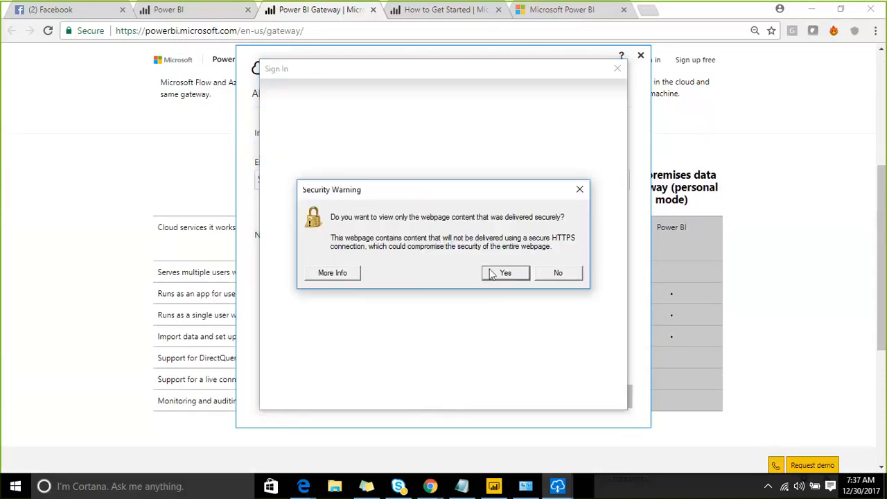
- Re-enter the account password and sign in again, allowing only secure content
{"action": "left_click", "coordinate": [505, 273]}
{"action": "scroll", "coordinate": [313, 246], "scroll_direction": "down", "scroll_amount": 1}
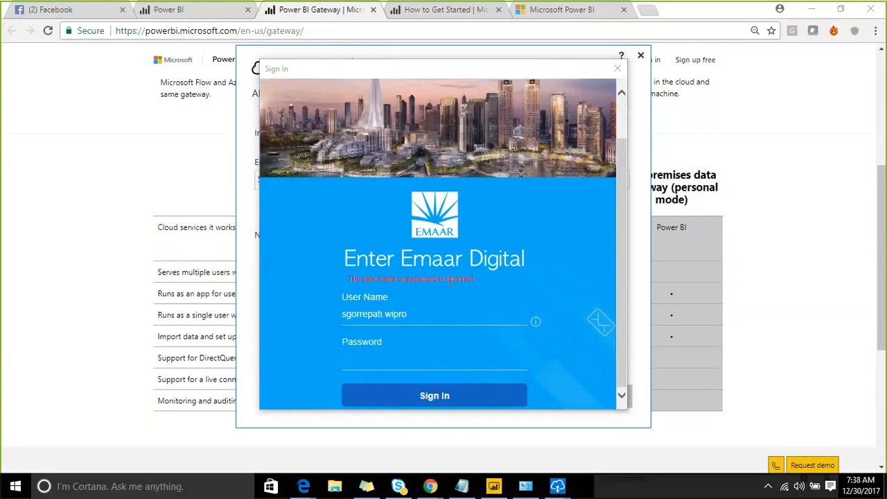
{"action": "left_click", "coordinate": [390, 344]}
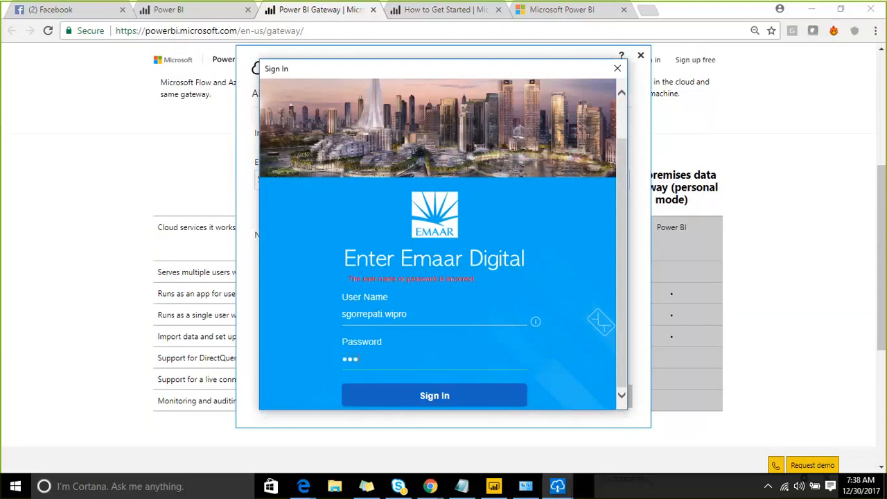
{"action": "type", "text": "*********"}
{"action": "left_click", "coordinate": [426, 400]}
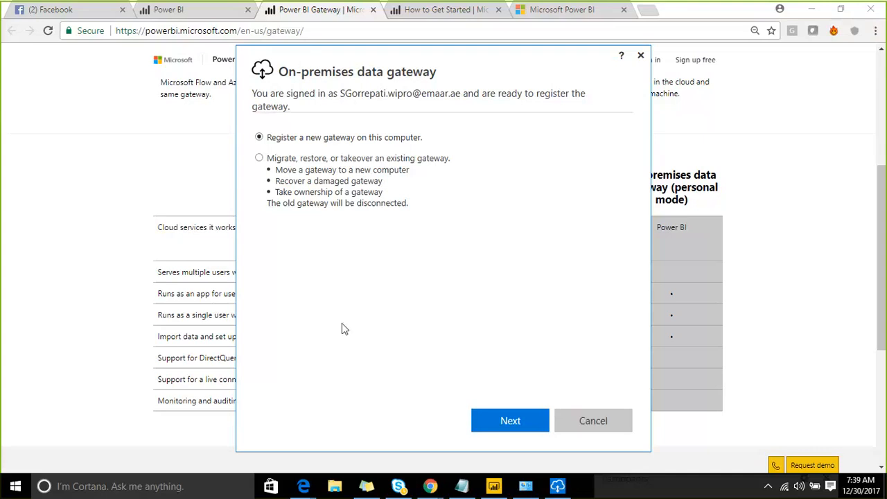
- Register a new gateway on this computer and name it Gateway_Test
{"action": "left_click", "coordinate": [494, 420]}
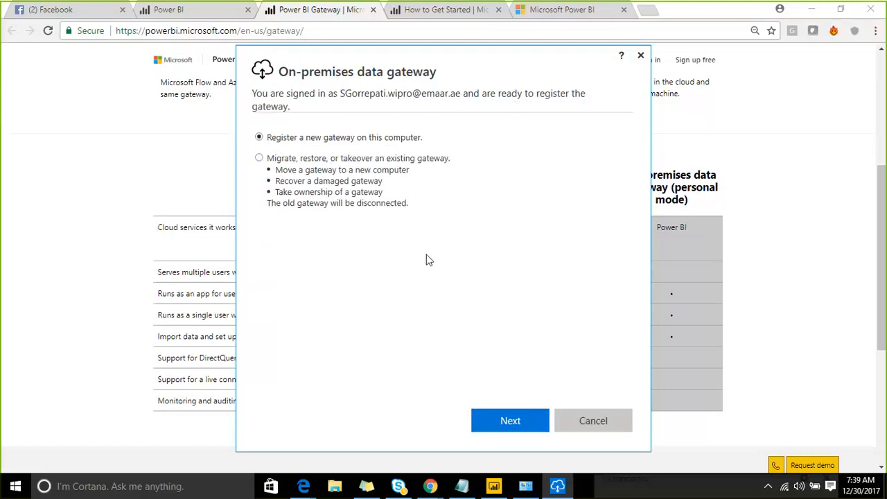
{"action": "left_click", "coordinate": [493, 416]}
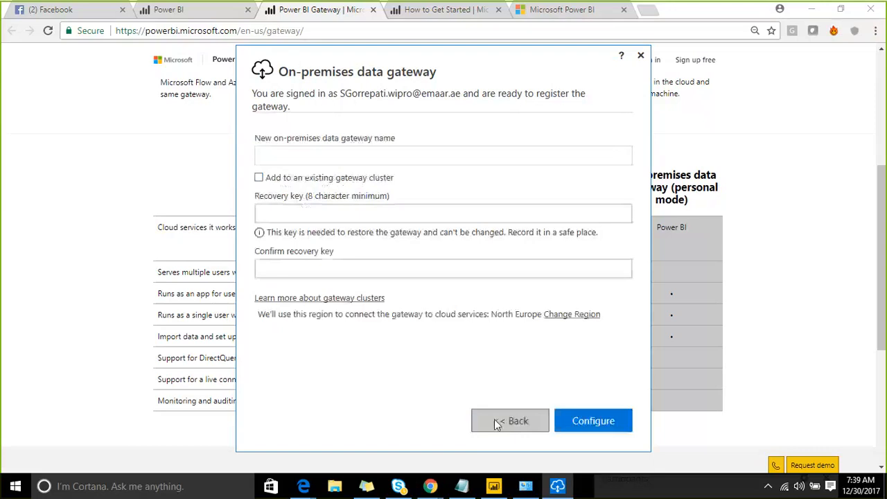
{"action": "left_click", "coordinate": [327, 160]}
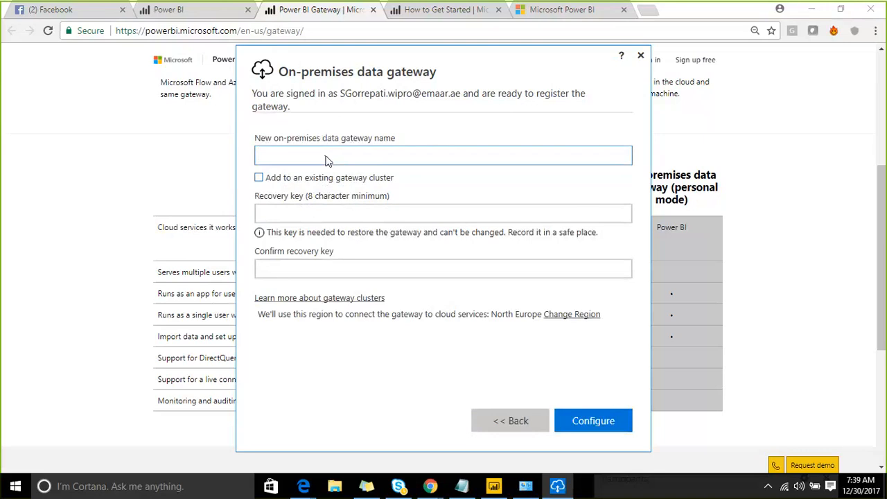
{"action": "type", "text": "Gateway_Test"}
- Enter and confirm the gateway recovery key, then configure the gateway
{"action": "left_click", "coordinate": [310, 213]}
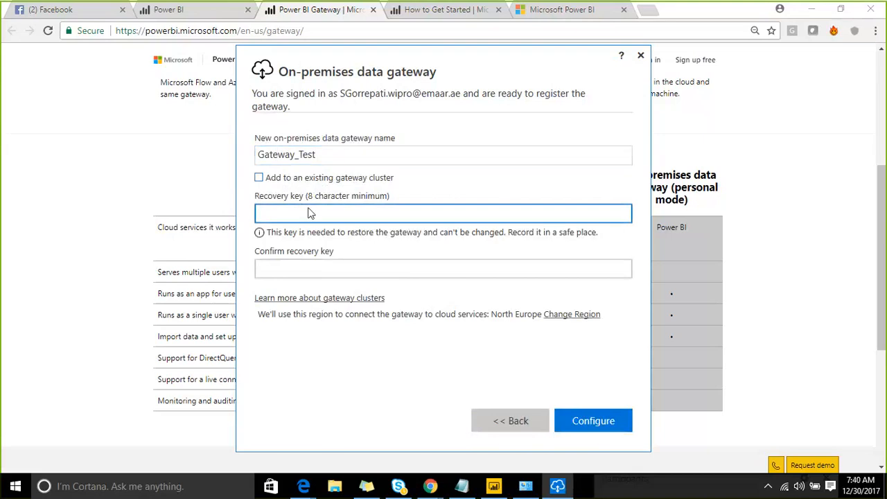
{"action": "type", "text": "********"}
{"action": "key", "text": "Tab"}
{"action": "type", "text": "********"}
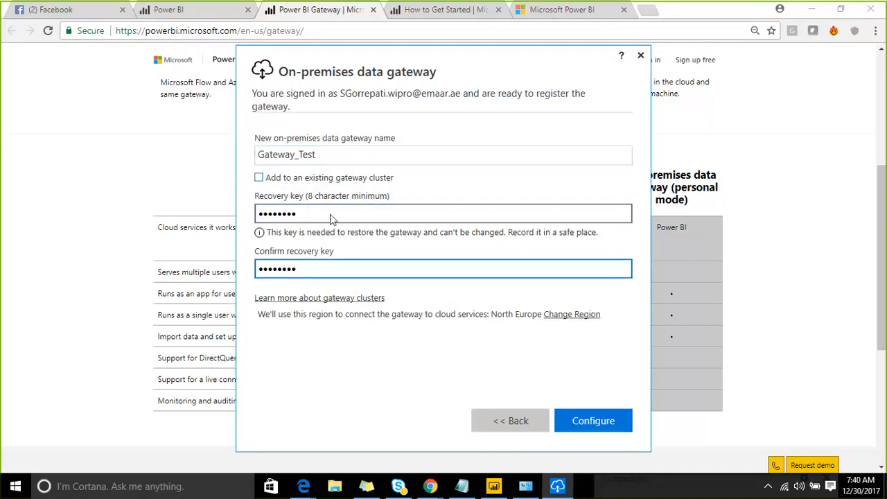
{"action": "left_click", "coordinate": [582, 419]}
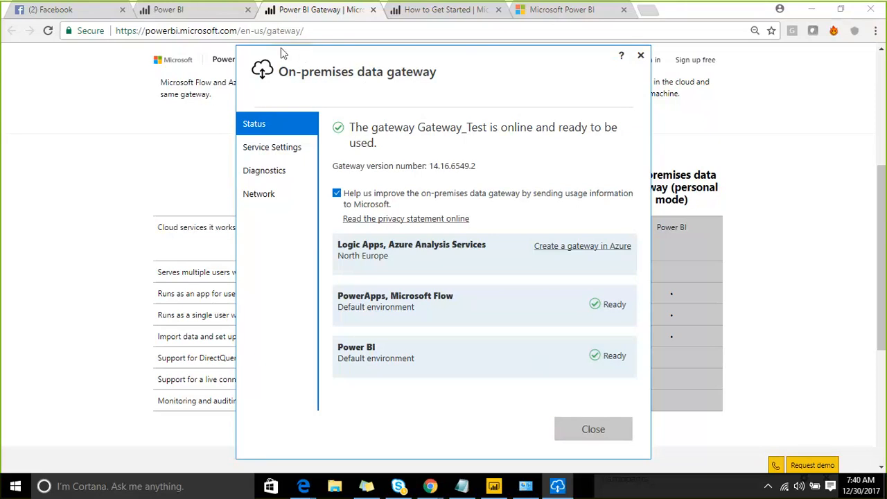
- Review the gateway's Service Settings, Diagnostics and Network pages, then close the gateway window
{"action": "left_click_drag", "start_coordinate": [283, 53], "coordinate": [177, 27]}
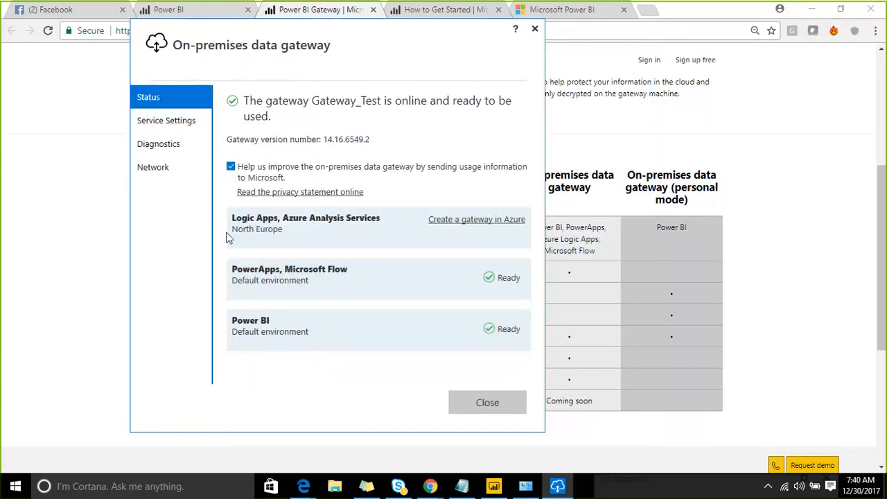
{"action": "left_click", "coordinate": [160, 122]}
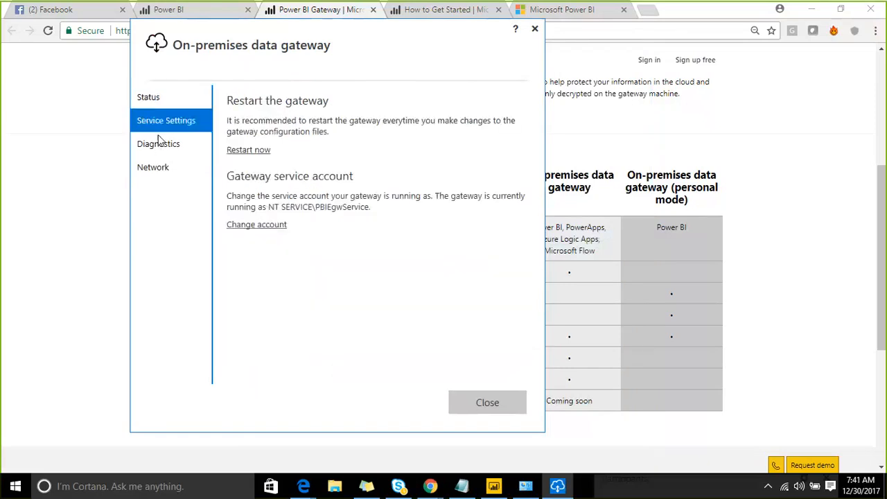
{"action": "left_click", "coordinate": [158, 144]}
{"action": "left_click", "coordinate": [156, 166]}
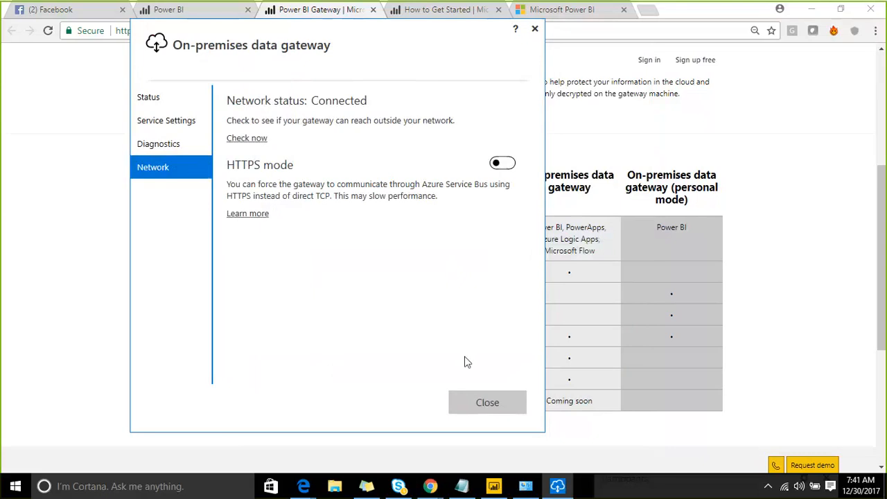
{"action": "left_click", "coordinate": [477, 403]}
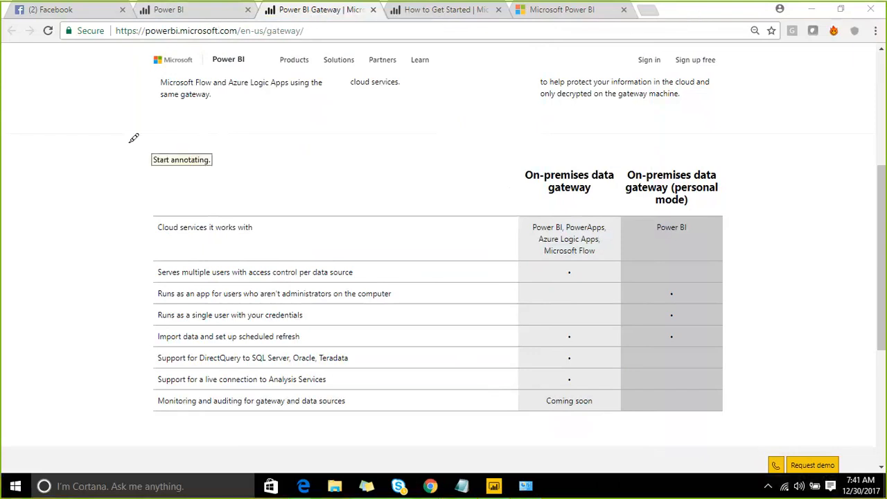
{"action": "mouse_move", "coordinate": [43, 94]}
{"action": "left_mouse_down"}
{"action": "mouse_move", "coordinate": [48, 191]}
{"action": "mouse_move", "coordinate": [122, 274]}
{"action": "mouse_move", "coordinate": [329, 144]}
{"action": "mouse_move", "coordinate": [221, 65]}
{"action": "mouse_move", "coordinate": [43, 103]}
{"action": "left_mouse_up"}
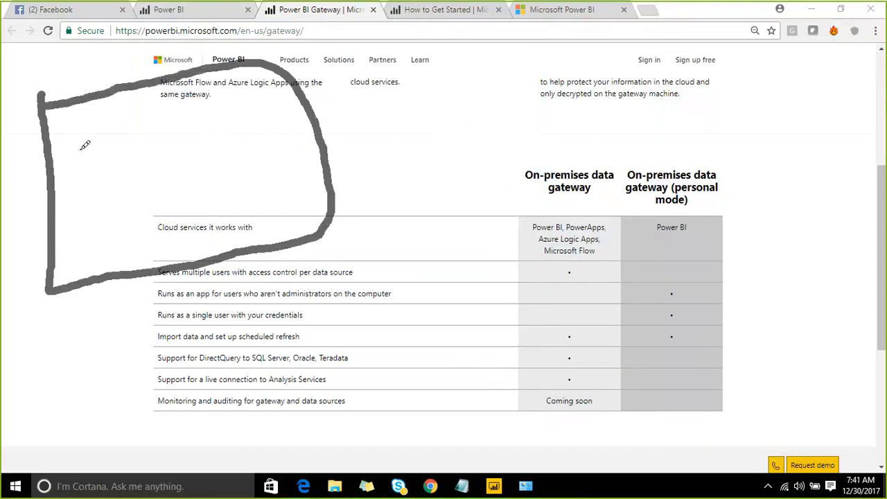
{"action": "mouse_move", "coordinate": [74, 128]}
{"action": "left_mouse_down"}
{"action": "mouse_move", "coordinate": [98, 156]}
{"action": "mouse_move", "coordinate": [118, 122]}
{"action": "mouse_move", "coordinate": [72, 125]}
{"action": "left_mouse_up"}
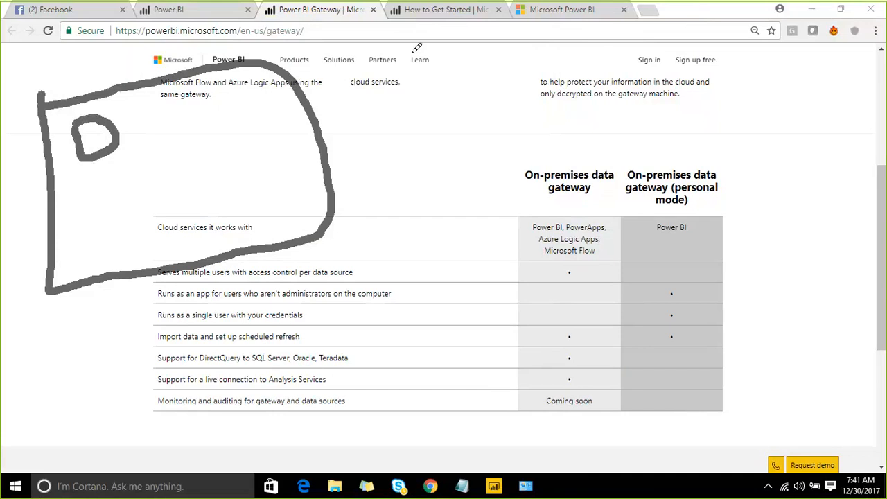
{"action": "mouse_move", "coordinate": [414, 52]}
{"action": "left_mouse_down"}
{"action": "mouse_move", "coordinate": [317, 112]}
{"action": "mouse_move", "coordinate": [344, 130]}
{"action": "left_mouse_up"}
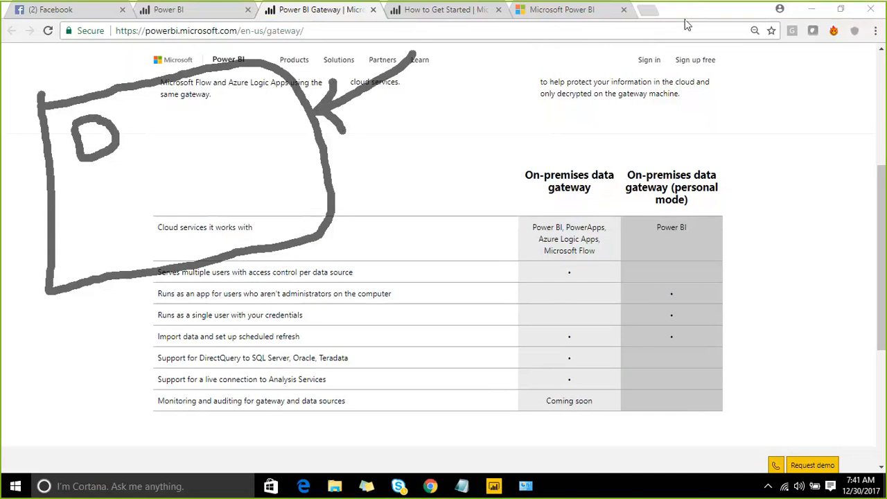
{"action": "key", "text": "Escape"}
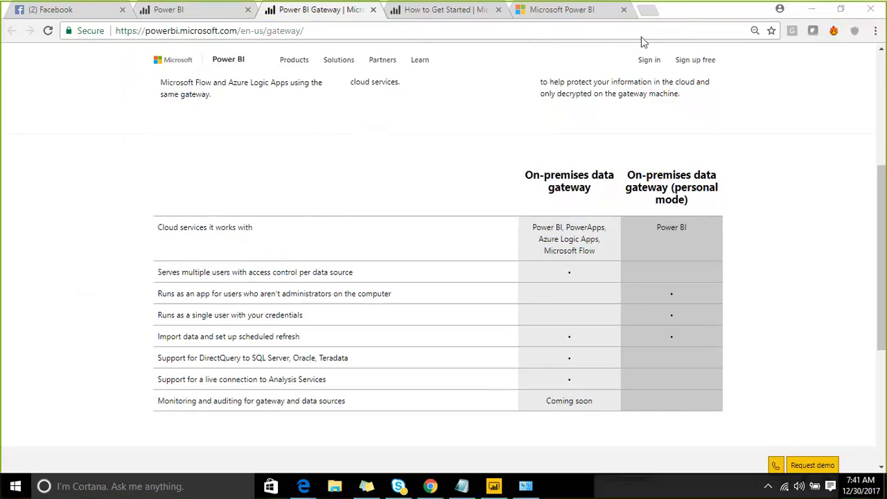
{"action": "key", "text": "ctrl+2"}
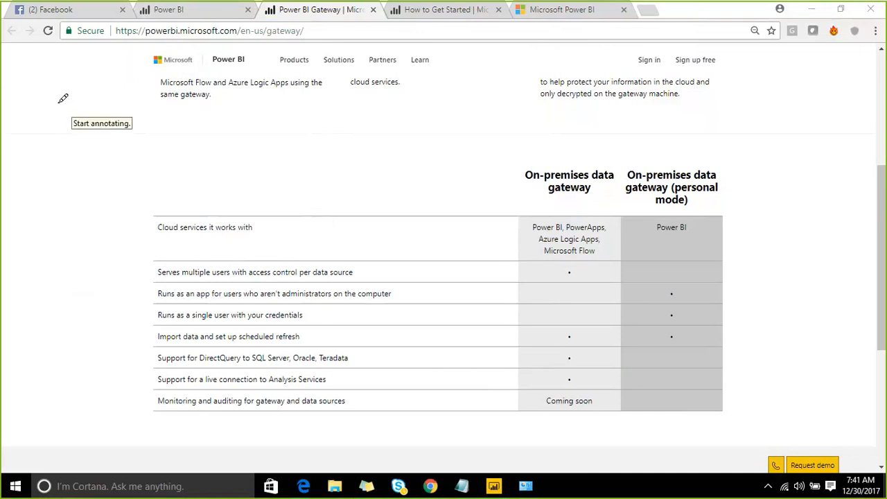
{"action": "mouse_move", "coordinate": [61, 101]}
{"action": "left_mouse_down"}
{"action": "mouse_move", "coordinate": [77, 167]}
{"action": "mouse_move", "coordinate": [167, 96]}
{"action": "mouse_move", "coordinate": [67, 99]}
{"action": "left_mouse_up"}
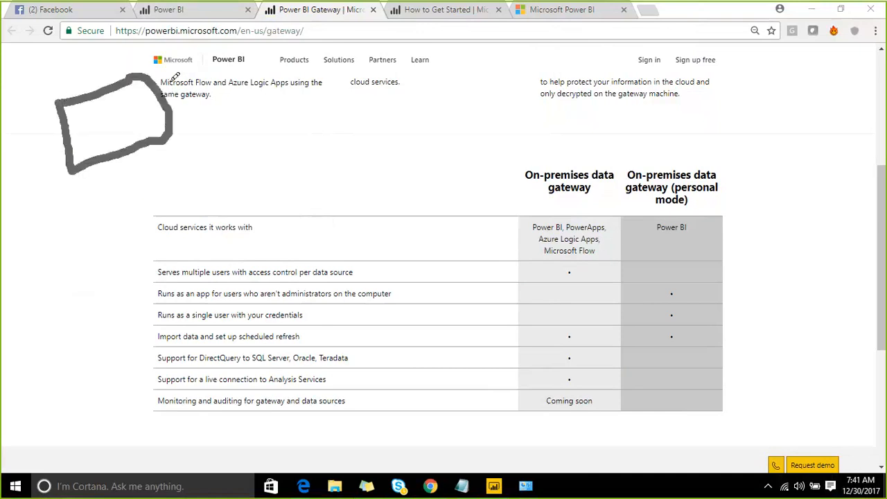
{"action": "mouse_move", "coordinate": [175, 78]}
{"action": "left_mouse_down"}
{"action": "mouse_move", "coordinate": [226, 71]}
{"action": "mouse_move", "coordinate": [233, 100]}
{"action": "left_mouse_up"}
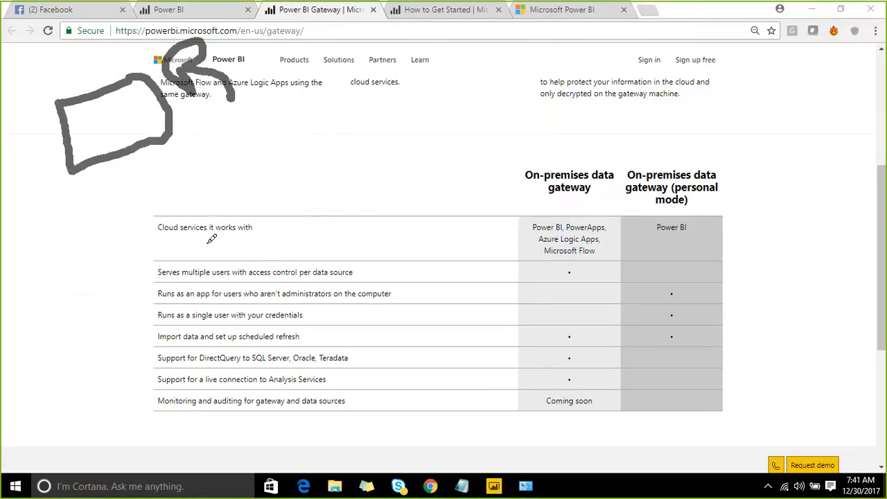
{"action": "mouse_move", "coordinate": [199, 241]}
{"action": "left_mouse_down"}
{"action": "mouse_move", "coordinate": [208, 286]}
{"action": "mouse_move", "coordinate": [367, 278]}
{"action": "mouse_move", "coordinate": [353, 205]}
{"action": "left_mouse_up"}
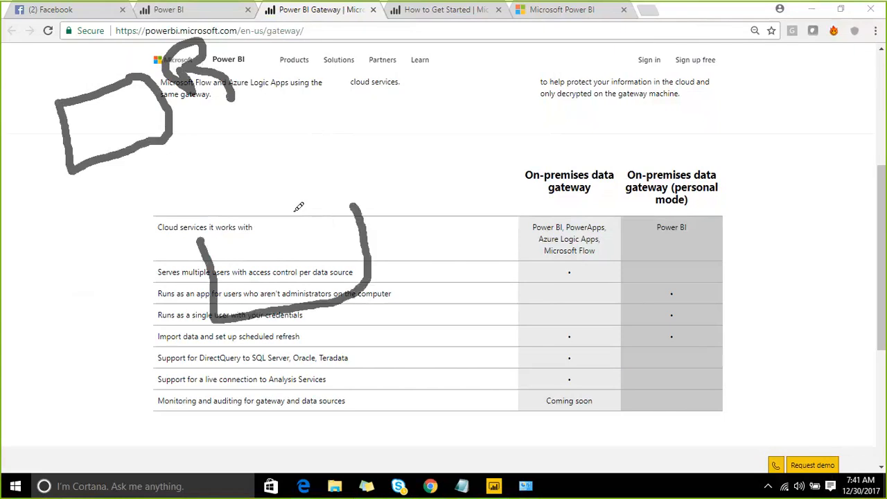
{"action": "left_click_drag", "start_coordinate": [296, 210], "coordinate": [197, 243]}
{"action": "mouse_move", "coordinate": [243, 219]}
{"action": "left_mouse_down"}
{"action": "mouse_move", "coordinate": [192, 201]}
{"action": "mouse_move", "coordinate": [146, 160]}
{"action": "mouse_move", "coordinate": [139, 170]}
{"action": "mouse_move", "coordinate": [133, 152]}
{"action": "mouse_move", "coordinate": [167, 158]}
{"action": "left_mouse_up"}
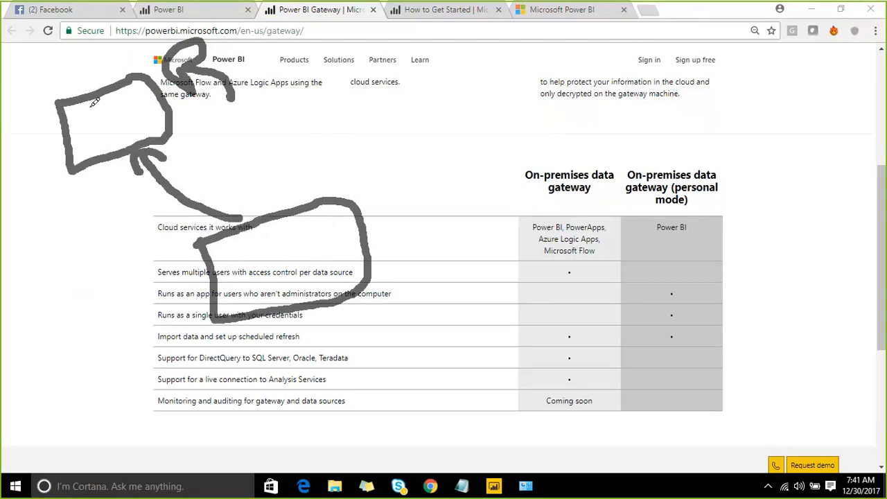
{"action": "left_click_drag", "start_coordinate": [87, 101], "coordinate": [104, 154]}
{"action": "mouse_move", "coordinate": [108, 109]}
{"action": "left_mouse_down"}
{"action": "mouse_move", "coordinate": [151, 113]}
{"action": "mouse_move", "coordinate": [332, 58]}
{"action": "mouse_move", "coordinate": [401, 59]}
{"action": "mouse_move", "coordinate": [548, 93]}
{"action": "mouse_move", "coordinate": [447, 35]}
{"action": "mouse_move", "coordinate": [417, 48]}
{"action": "left_mouse_up"}
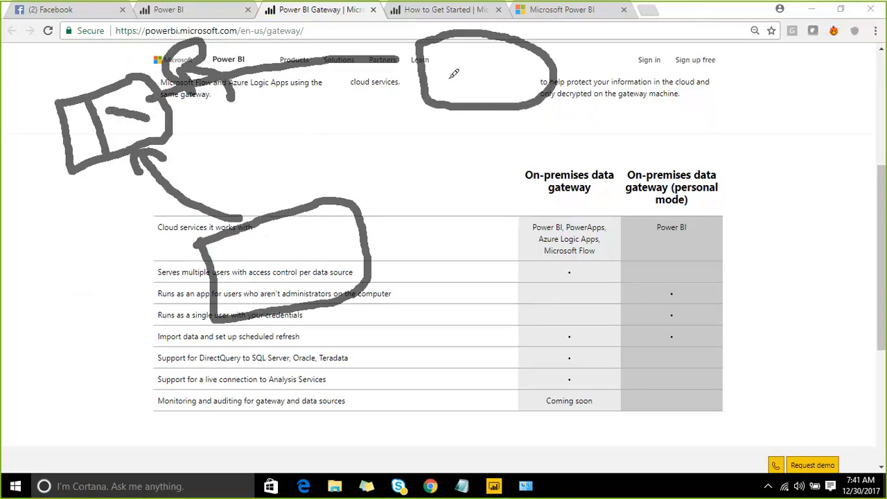
{"action": "left_click_drag", "start_coordinate": [316, 246], "coordinate": [259, 266]}
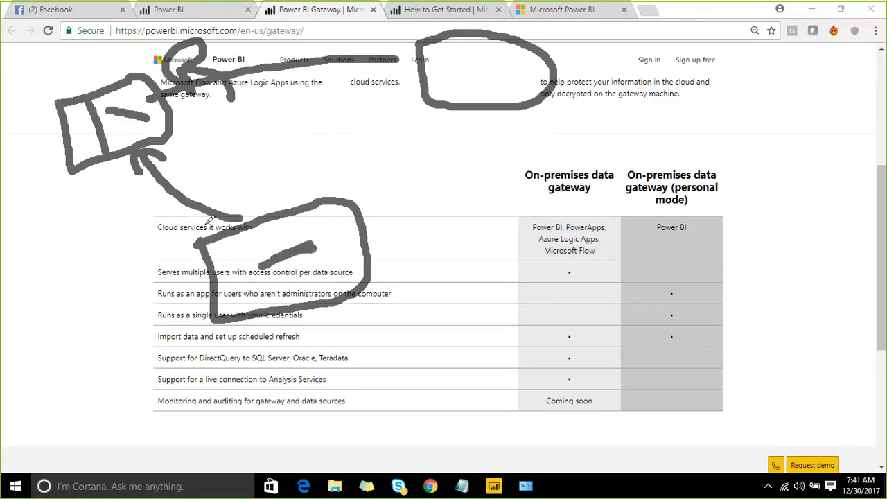
{"action": "mouse_move", "coordinate": [82, 117]}
{"action": "left_mouse_down"}
{"action": "mouse_move", "coordinate": [77, 146]}
{"action": "mouse_move", "coordinate": [76, 128]}
{"action": "left_mouse_up"}
{"action": "left_click_drag", "start_coordinate": [58, 56], "coordinate": [87, 94]}
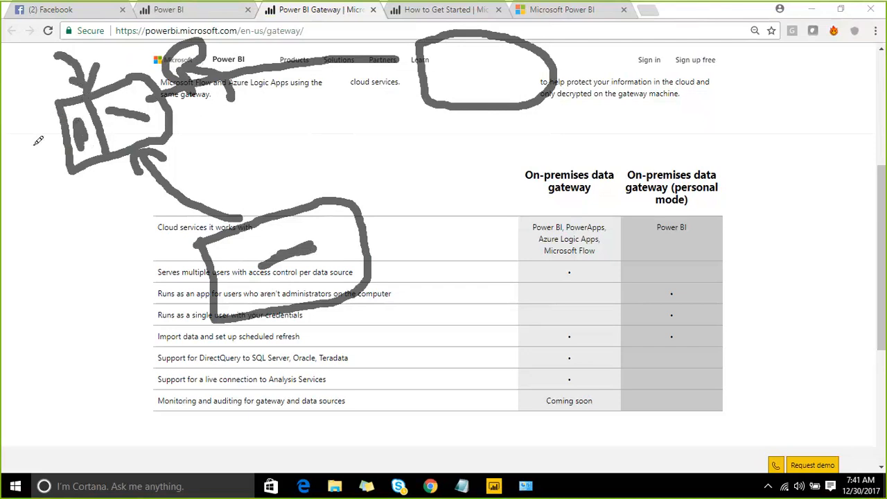
{"action": "left_click_drag", "start_coordinate": [22, 185], "coordinate": [71, 147]}
{"action": "left_click_drag", "start_coordinate": [56, 166], "coordinate": [71, 149]}
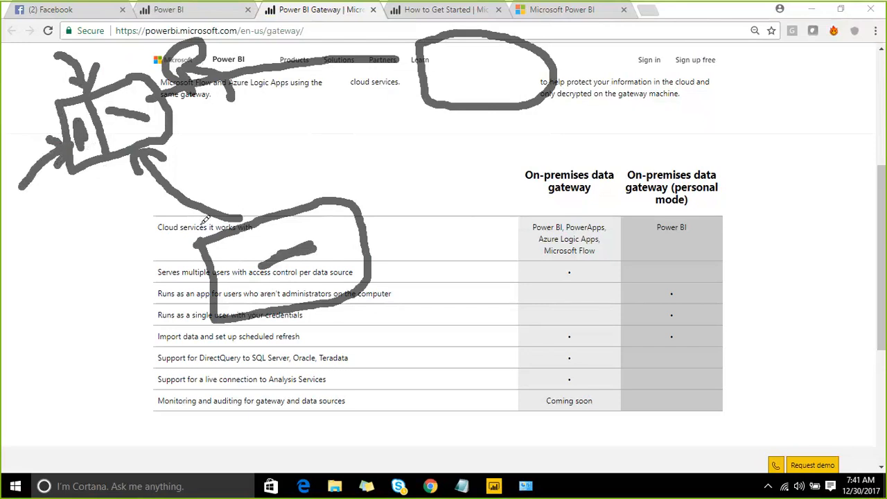
{"action": "mouse_move", "coordinate": [381, 241]}
{"action": "left_mouse_down"}
{"action": "mouse_move", "coordinate": [456, 217]}
{"action": "mouse_move", "coordinate": [372, 244]}
{"action": "mouse_move", "coordinate": [406, 270]}
{"action": "left_mouse_up"}
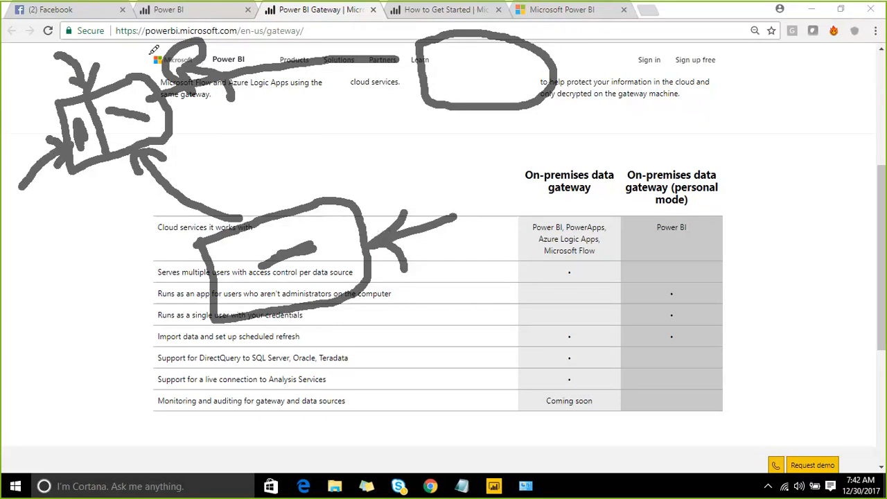
{"action": "left_click_drag", "start_coordinate": [76, 127], "coordinate": [70, 158]}
{"action": "key", "text": "Escape"}
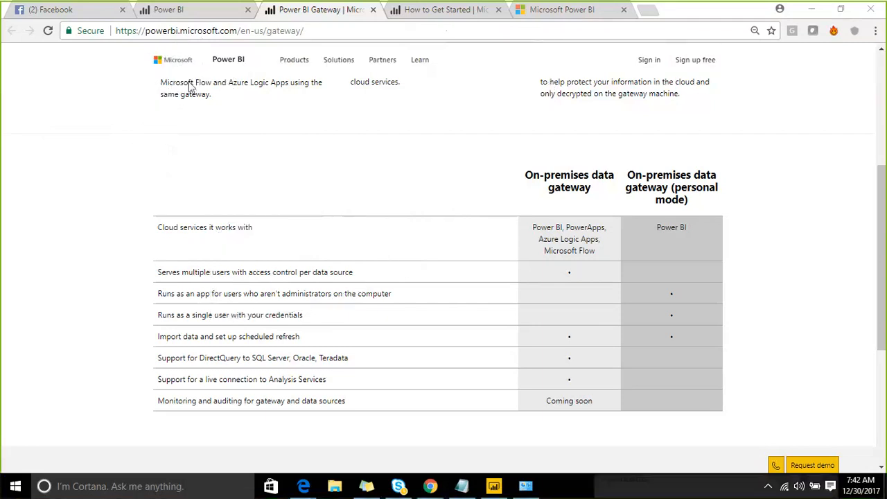
- Go to App.powerbi.com and open the Manage gateways page from the settings
{"action": "left_click", "coordinate": [131, 32]}
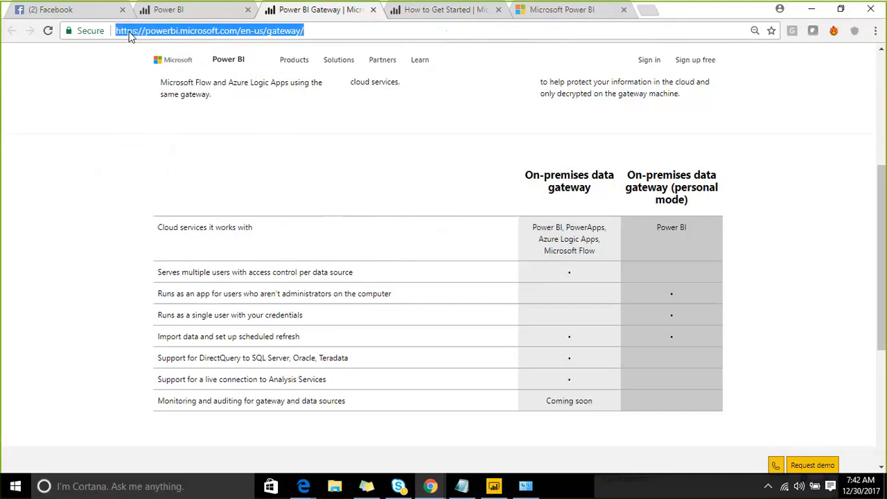
{"action": "type", "text": "App.powerbi.com"}
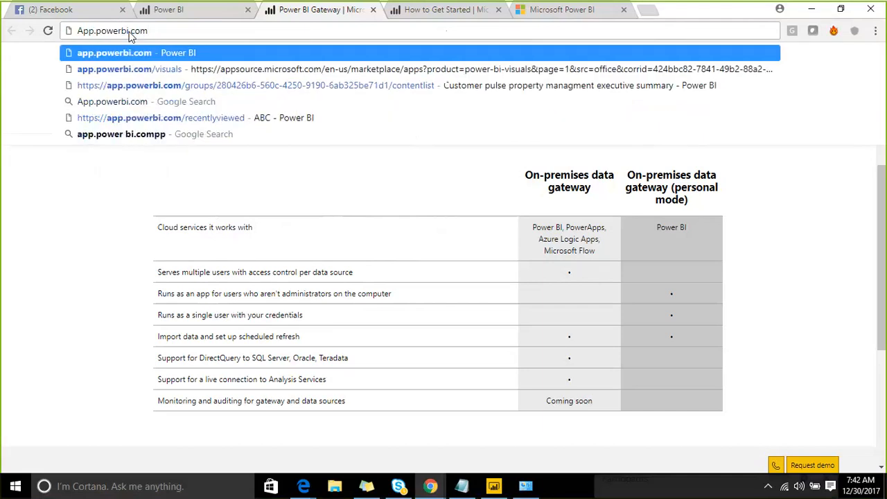
{"action": "key", "text": "Return"}
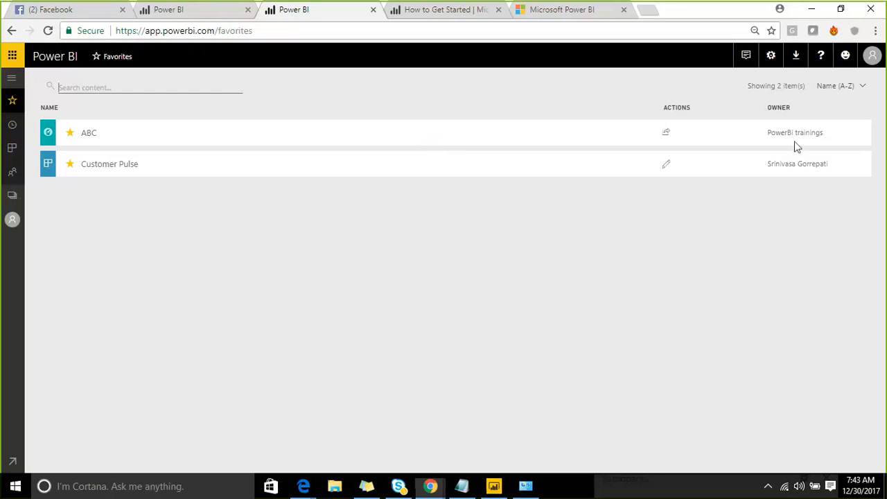
{"action": "left_click", "coordinate": [770, 61]}
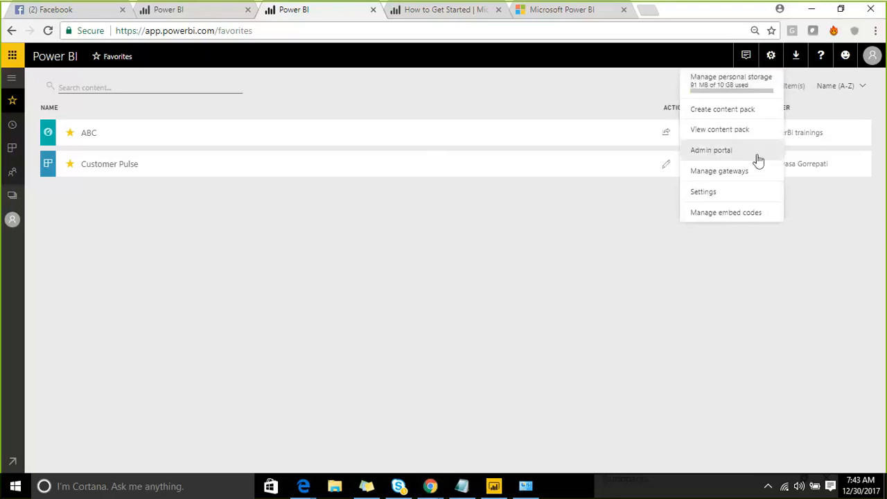
{"action": "left_click", "coordinate": [746, 179]}
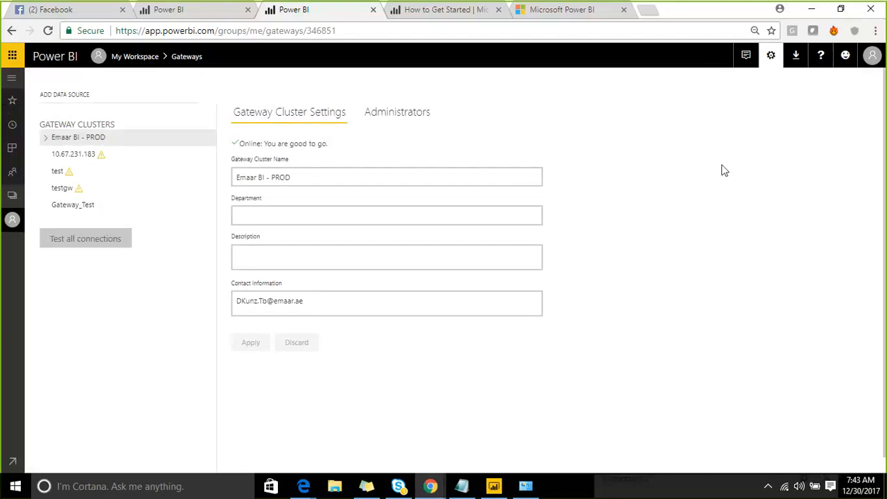
- Inspect the Gateway_Test cluster's settings and its list of administrators
{"action": "left_click", "coordinate": [109, 206]}
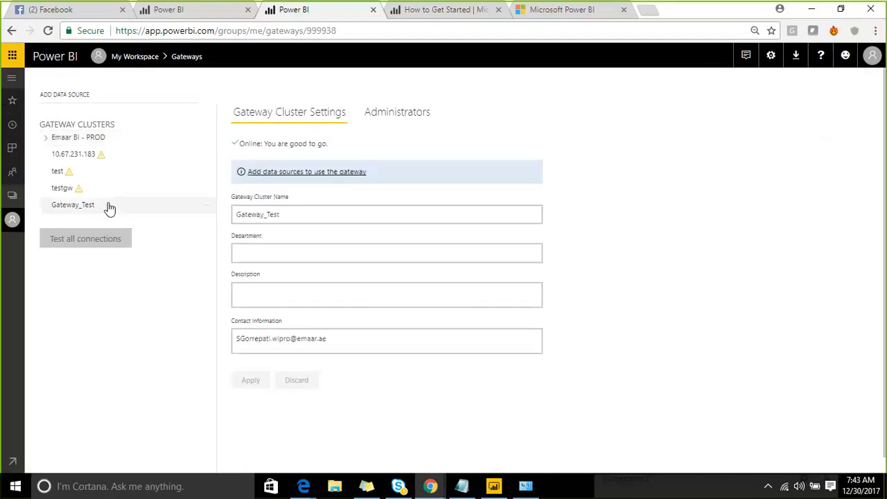
{"action": "left_click", "coordinate": [56, 140]}
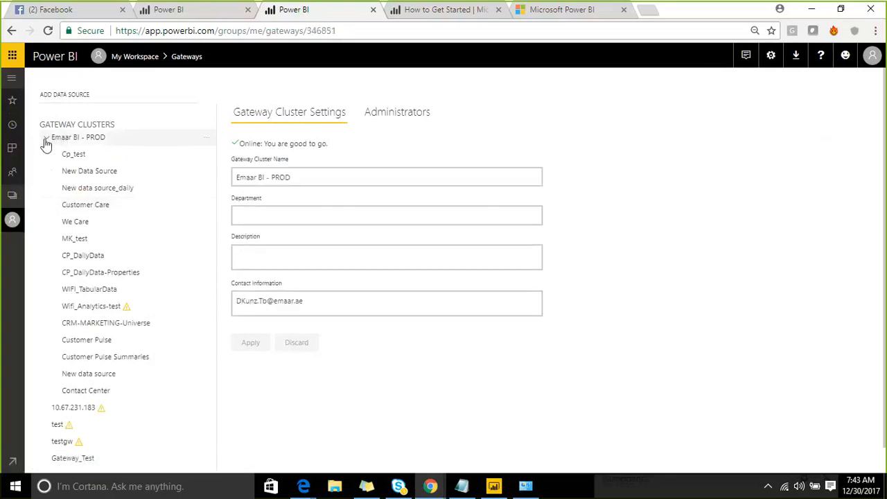
{"action": "left_click", "coordinate": [46, 139]}
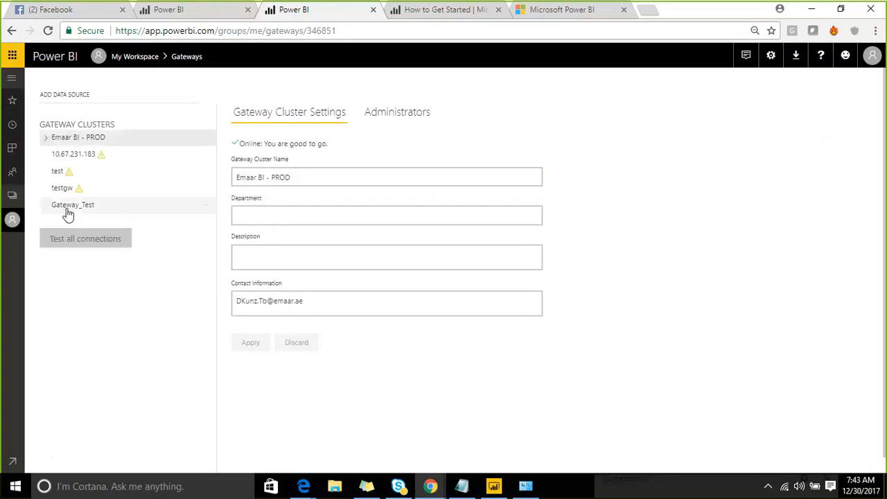
{"action": "left_click", "coordinate": [68, 212]}
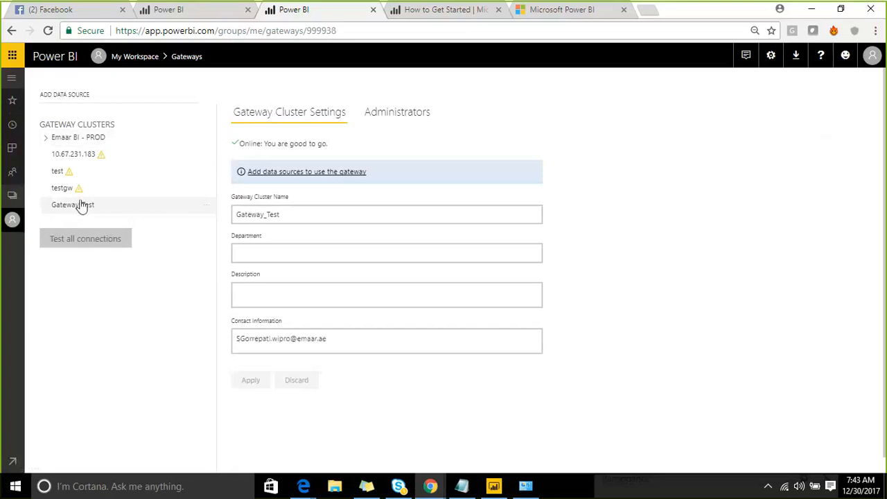
{"action": "left_click", "coordinate": [399, 115]}
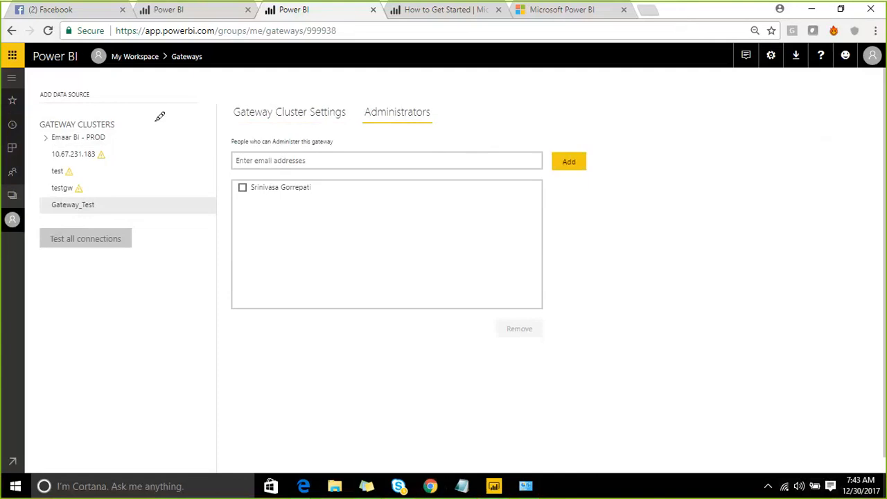
{"action": "mouse_move", "coordinate": [154, 119]}
{"action": "left_mouse_down"}
{"action": "mouse_move", "coordinate": [173, 250]}
{"action": "mouse_move", "coordinate": [431, 193]}
{"action": "mouse_move", "coordinate": [406, 69]}
{"action": "mouse_move", "coordinate": [263, 82]}
{"action": "mouse_move", "coordinate": [162, 114]}
{"action": "left_mouse_up"}
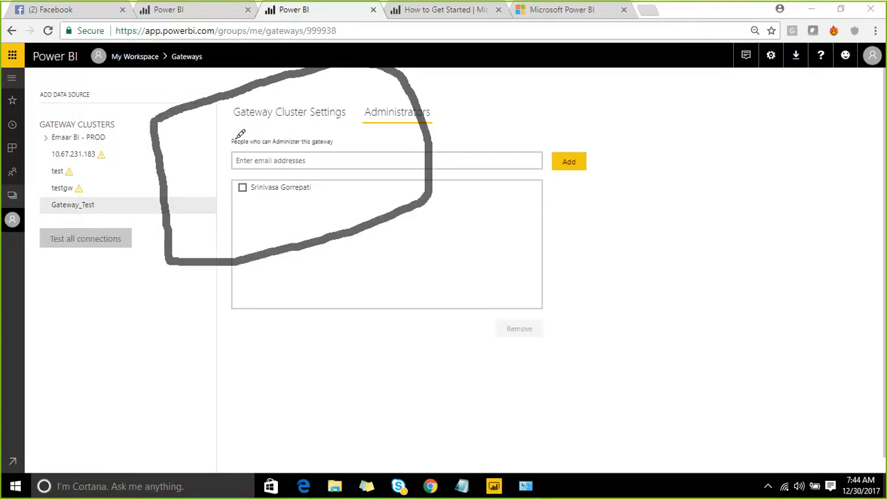
{"action": "mouse_move", "coordinate": [211, 120]}
{"action": "left_mouse_down"}
{"action": "mouse_move", "coordinate": [253, 152]}
{"action": "mouse_move", "coordinate": [219, 111]}
{"action": "mouse_move", "coordinate": [212, 116]}
{"action": "left_mouse_up"}
{"action": "mouse_move", "coordinate": [301, 100]}
{"action": "left_mouse_down"}
{"action": "mouse_move", "coordinate": [342, 79]}
{"action": "mouse_move", "coordinate": [305, 84]}
{"action": "left_mouse_up"}
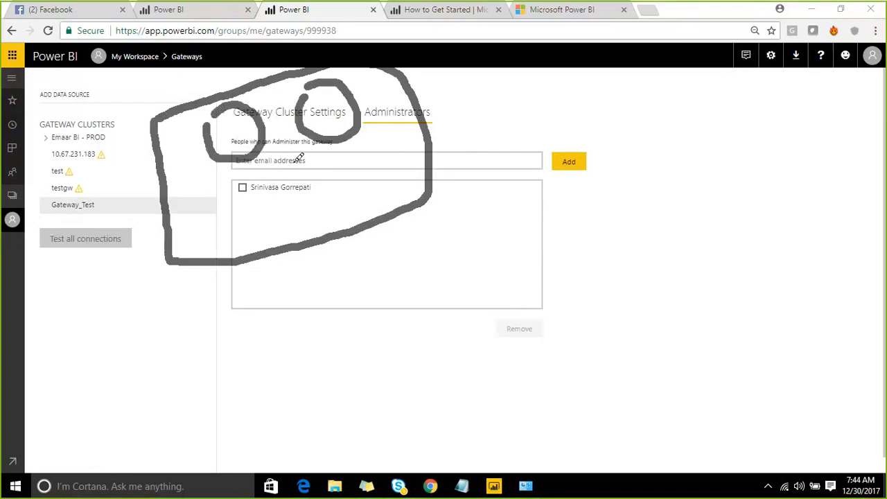
{"action": "mouse_move", "coordinate": [299, 154]}
{"action": "left_mouse_down"}
{"action": "mouse_move", "coordinate": [324, 188]}
{"action": "mouse_move", "coordinate": [265, 153]}
{"action": "left_mouse_up"}
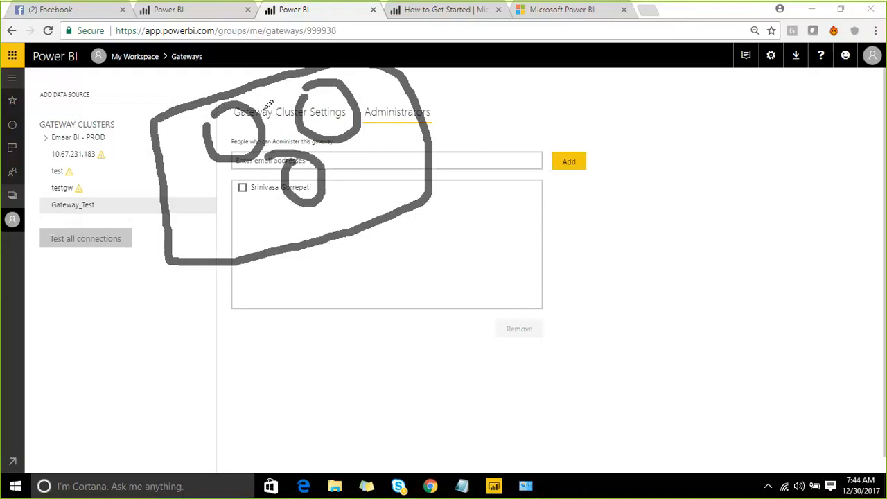
{"action": "mouse_move", "coordinate": [379, 171]}
{"action": "left_mouse_down"}
{"action": "mouse_move", "coordinate": [381, 201]}
{"action": "mouse_move", "coordinate": [418, 170]}
{"action": "mouse_move", "coordinate": [395, 156]}
{"action": "mouse_move", "coordinate": [374, 169]}
{"action": "mouse_move", "coordinate": [410, 169]}
{"action": "mouse_move", "coordinate": [507, 91]}
{"action": "mouse_move", "coordinate": [587, 144]}
{"action": "mouse_move", "coordinate": [587, 57]}
{"action": "left_mouse_up"}
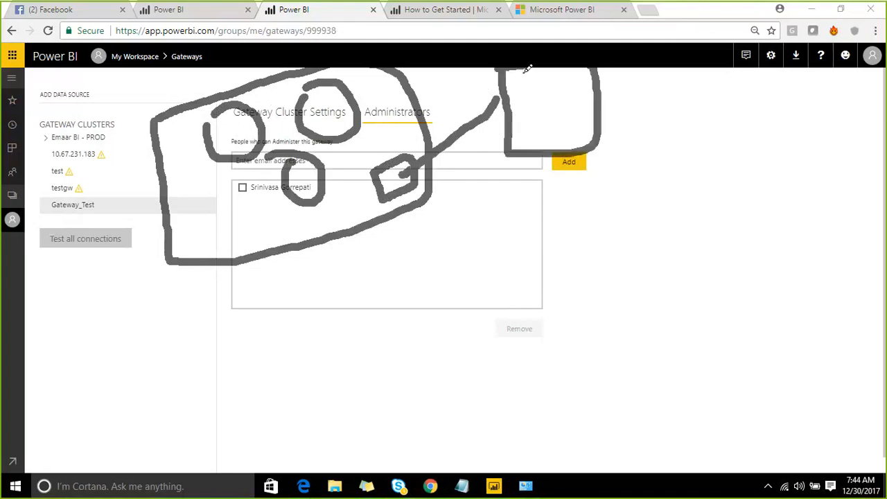
{"action": "left_click_drag", "start_coordinate": [514, 93], "coordinate": [559, 89]}
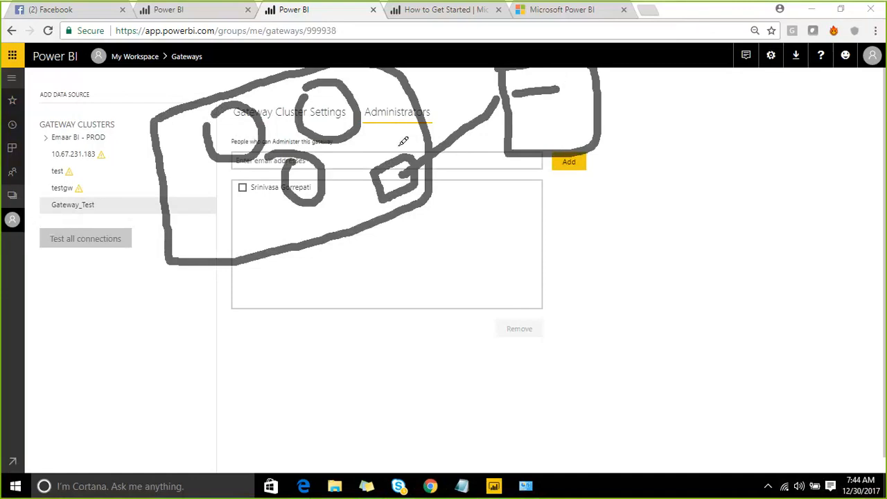
{"action": "left_click_drag", "start_coordinate": [409, 147], "coordinate": [362, 93]}
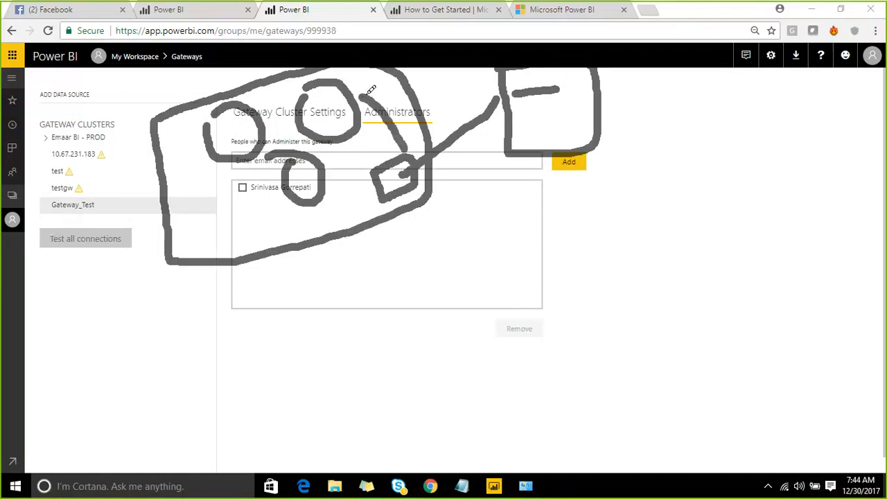
{"action": "mouse_move", "coordinate": [450, 263]}
{"action": "left_mouse_down"}
{"action": "mouse_move", "coordinate": [456, 283]}
{"action": "mouse_move", "coordinate": [477, 234]}
{"action": "mouse_move", "coordinate": [451, 293]}
{"action": "left_mouse_up"}
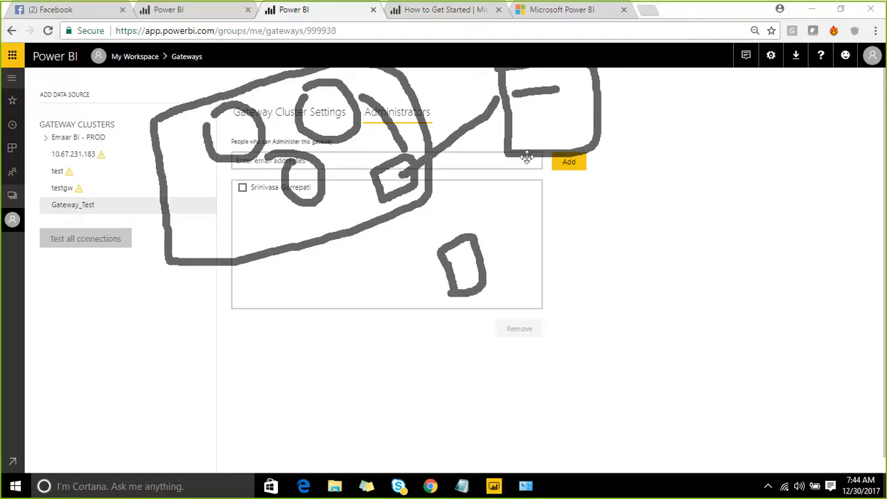
{"action": "left_click_drag", "start_coordinate": [525, 163], "coordinate": [482, 243]}
{"action": "mouse_move", "coordinate": [481, 213]}
{"action": "left_mouse_down"}
{"action": "mouse_move", "coordinate": [481, 243]}
{"action": "mouse_move", "coordinate": [517, 249]}
{"action": "left_mouse_up"}
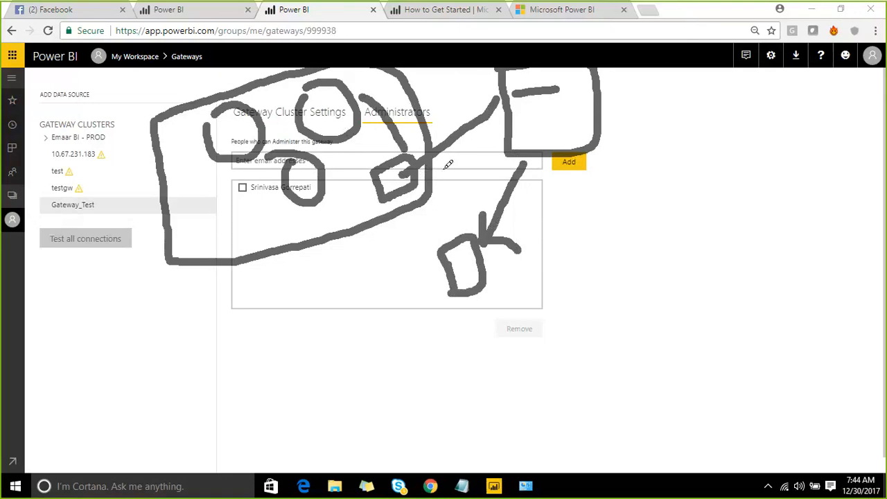
{"action": "mouse_move", "coordinate": [420, 181]}
{"action": "left_mouse_down"}
{"action": "mouse_move", "coordinate": [496, 148]}
{"action": "mouse_move", "coordinate": [514, 191]}
{"action": "left_mouse_up"}
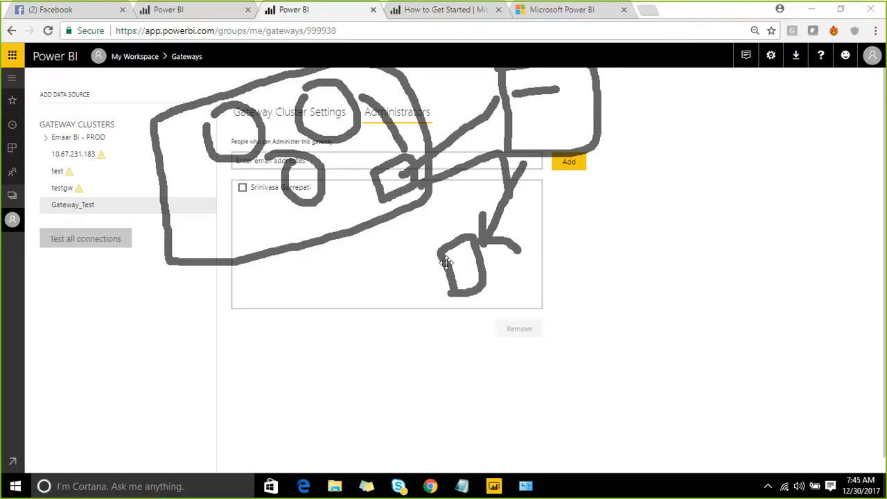
{"action": "left_click_drag", "start_coordinate": [438, 276], "coordinate": [324, 205]}
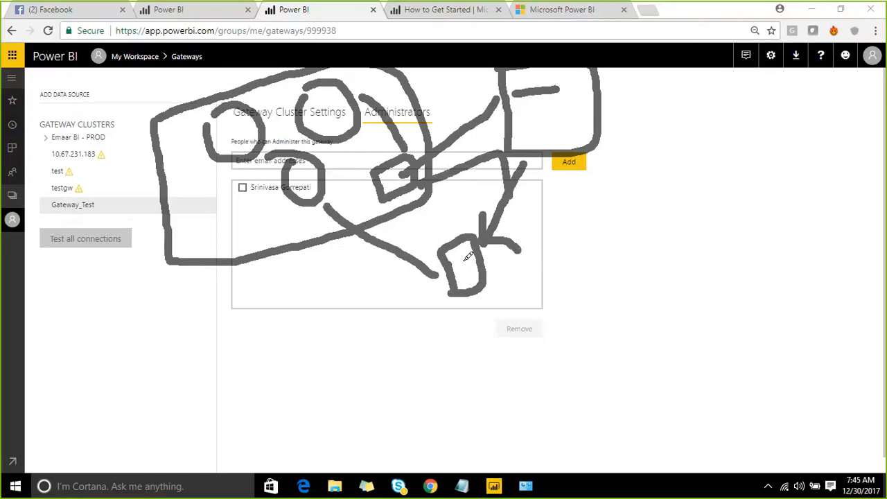
{"action": "mouse_move", "coordinate": [547, 321]}
{"action": "left_mouse_down"}
{"action": "mouse_move", "coordinate": [547, 337]}
{"action": "mouse_move", "coordinate": [543, 308]}
{"action": "mouse_move", "coordinate": [572, 364]}
{"action": "mouse_move", "coordinate": [535, 359]}
{"action": "left_mouse_up"}
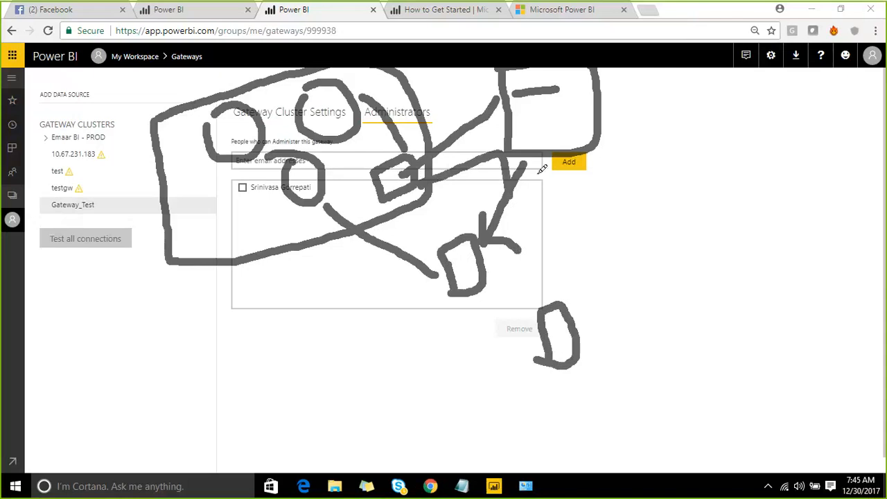
{"action": "mouse_move", "coordinate": [532, 167]}
{"action": "left_mouse_down"}
{"action": "mouse_move", "coordinate": [560, 191]}
{"action": "mouse_move", "coordinate": [575, 280]}
{"action": "mouse_move", "coordinate": [561, 278]}
{"action": "mouse_move", "coordinate": [573, 296]}
{"action": "mouse_move", "coordinate": [598, 272]}
{"action": "left_mouse_up"}
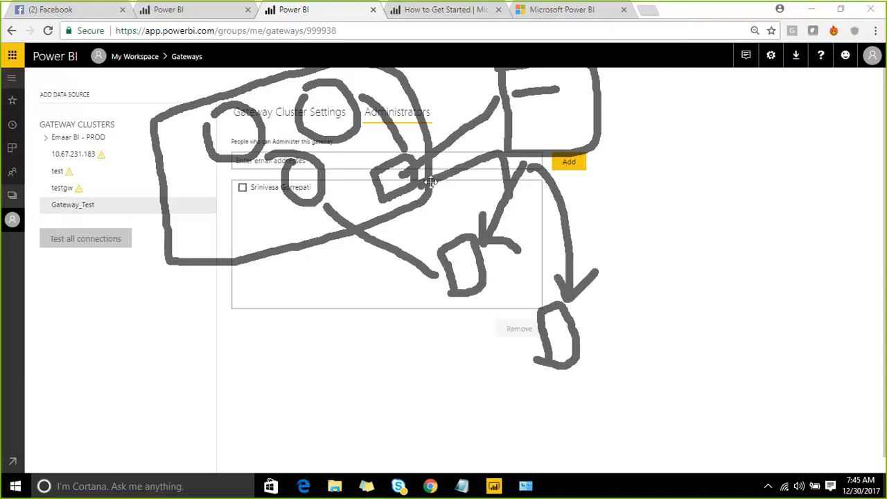
{"action": "left_click_drag", "start_coordinate": [266, 199], "coordinate": [276, 225]}
{"action": "mouse_move", "coordinate": [544, 344]}
{"action": "left_mouse_down"}
{"action": "mouse_move", "coordinate": [382, 332]}
{"action": "mouse_move", "coordinate": [258, 170]}
{"action": "left_mouse_up"}
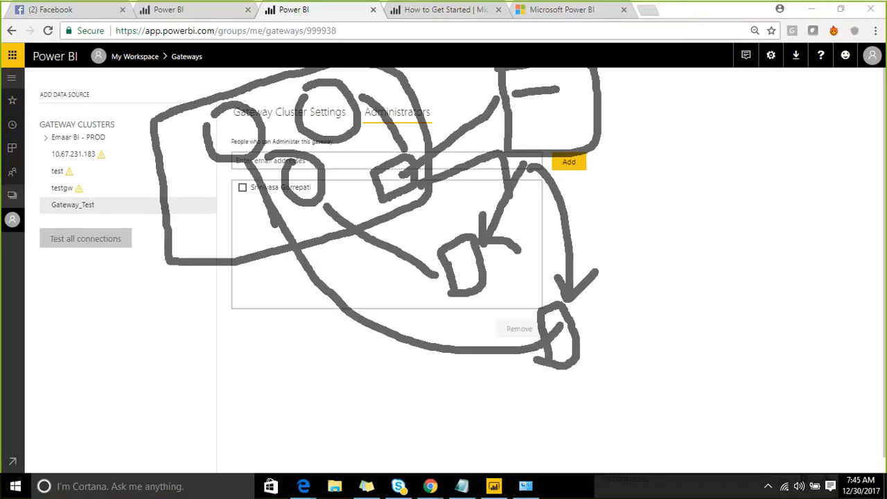
{"action": "key", "text": "Escape"}
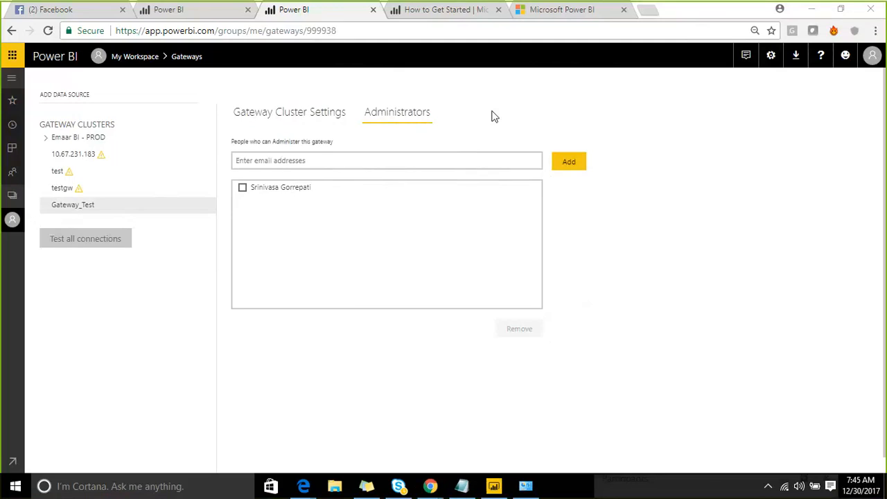
- Add a new data source to the Gateway_Test cluster, naming it Excel with data source type File
{"action": "left_click", "coordinate": [349, 160]}
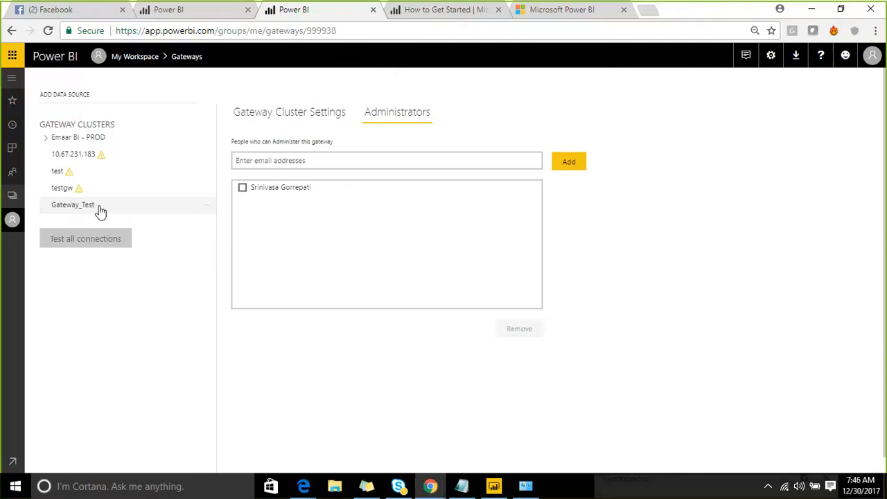
{"action": "left_click", "coordinate": [93, 205]}
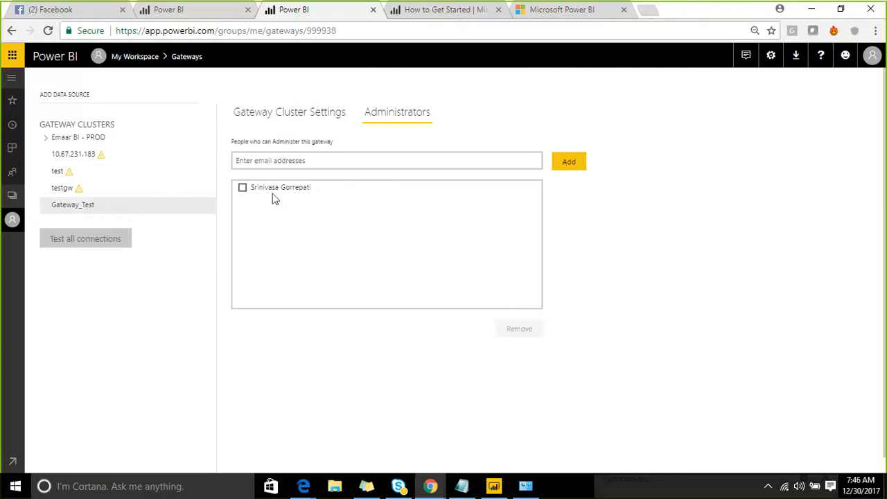
{"action": "left_click", "coordinate": [208, 217]}
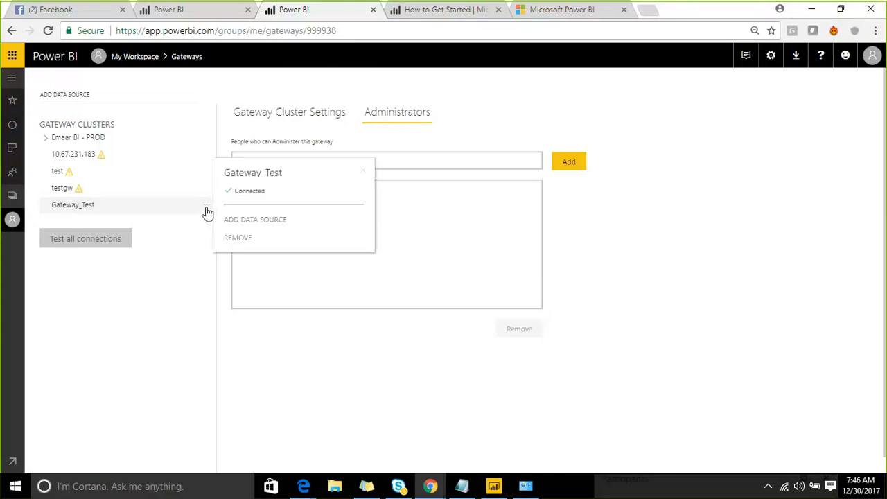
{"action": "left_click", "coordinate": [254, 220]}
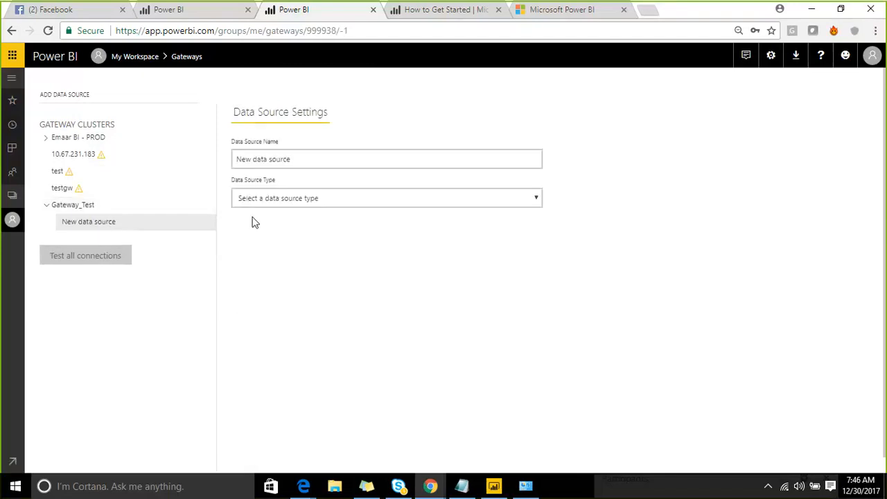
{"action": "left_click", "coordinate": [307, 162]}
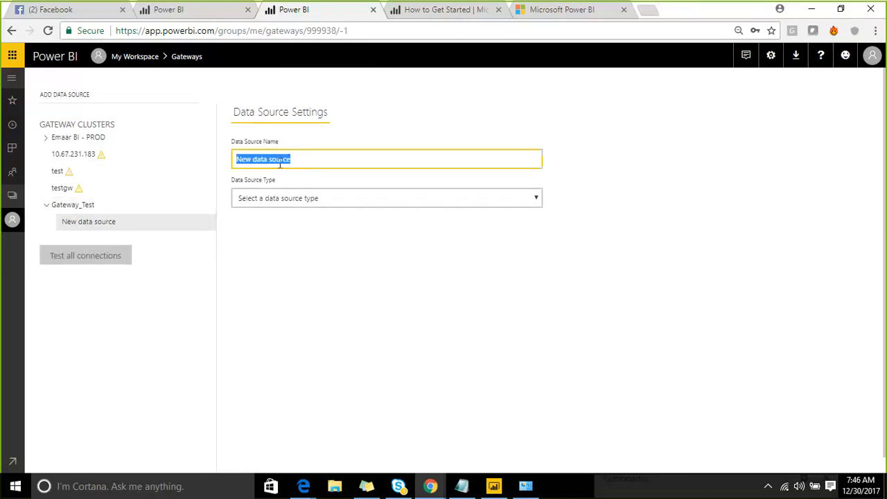
{"action": "type", "text": "Excel"}
{"action": "left_click", "coordinate": [324, 201]}
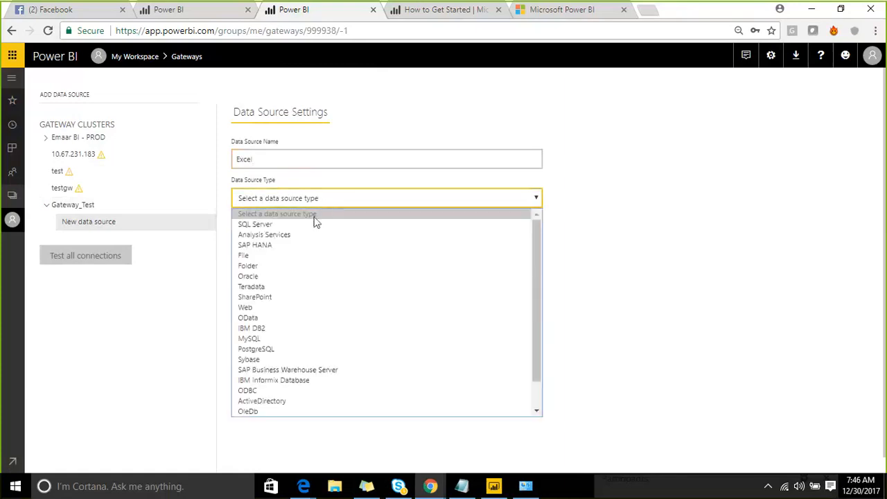
{"action": "left_click", "coordinate": [317, 258]}
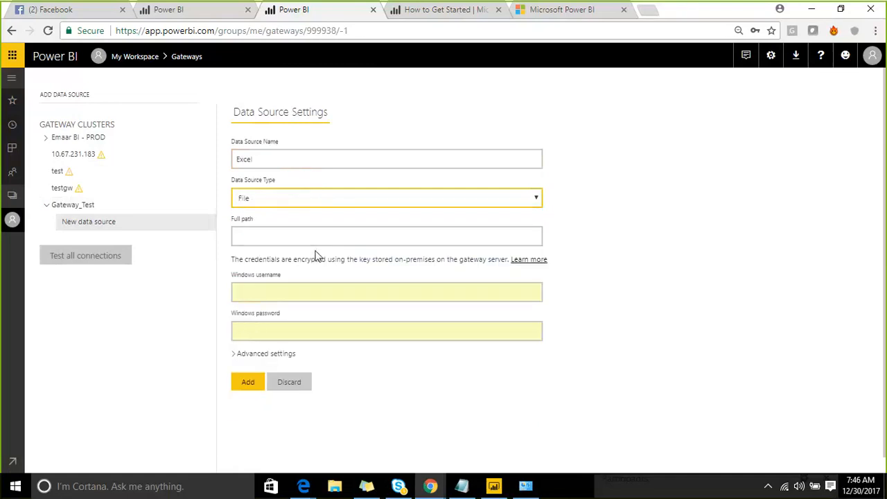
- Browse the Desktop folder in File Explorer for the sample Excel file
{"action": "left_click", "coordinate": [255, 237]}
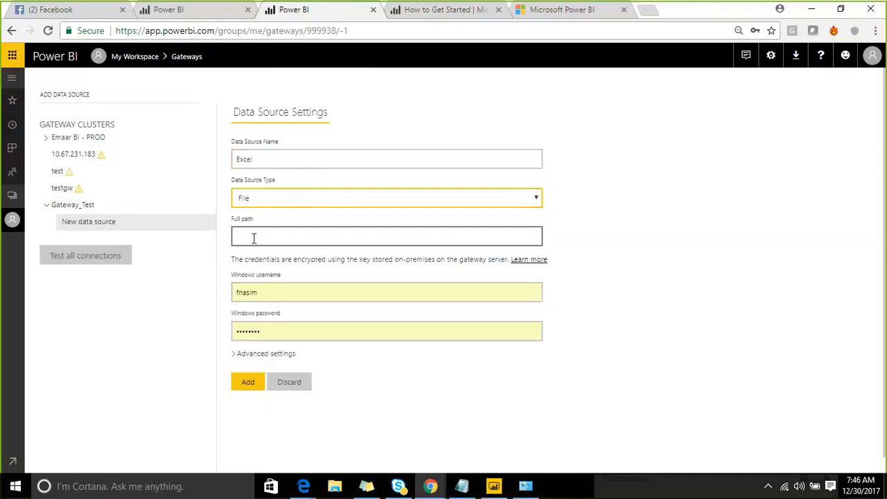
{"action": "scroll", "coordinate": [254, 239], "scroll_direction": "down", "scroll_amount": 1}
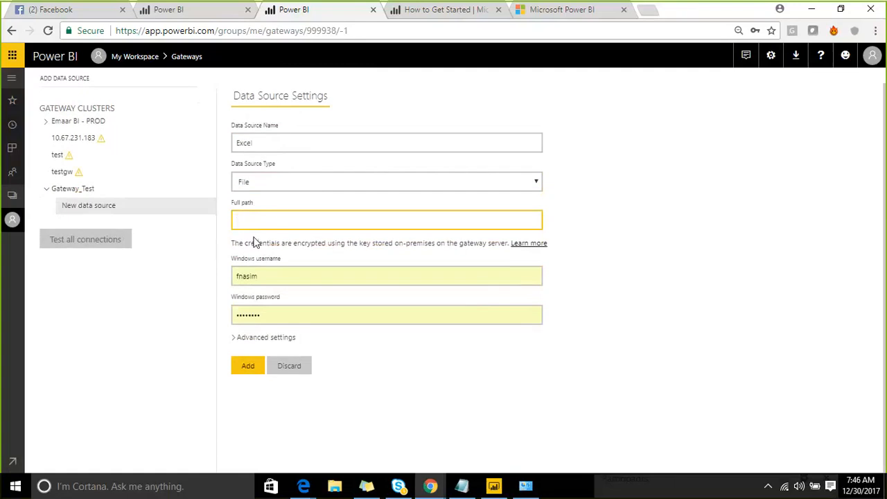
{"action": "left_click", "coordinate": [339, 480]}
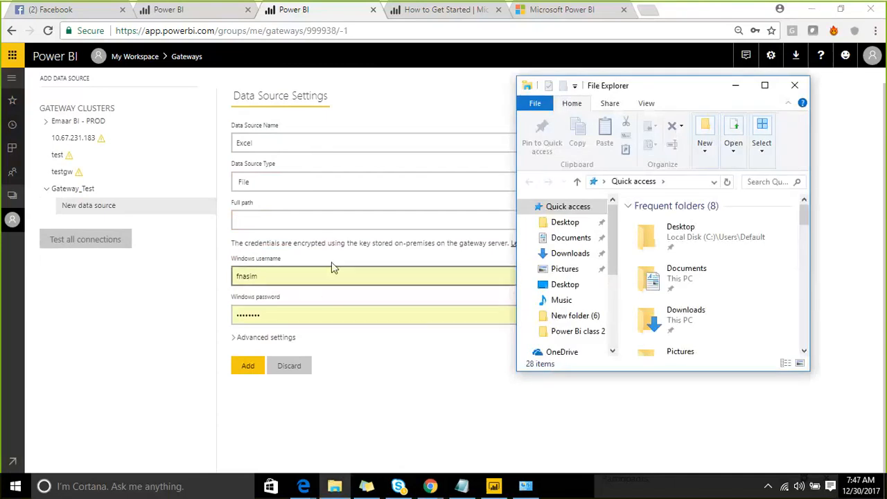
{"action": "left_click_drag", "start_coordinate": [700, 86], "coordinate": [485, 75]}
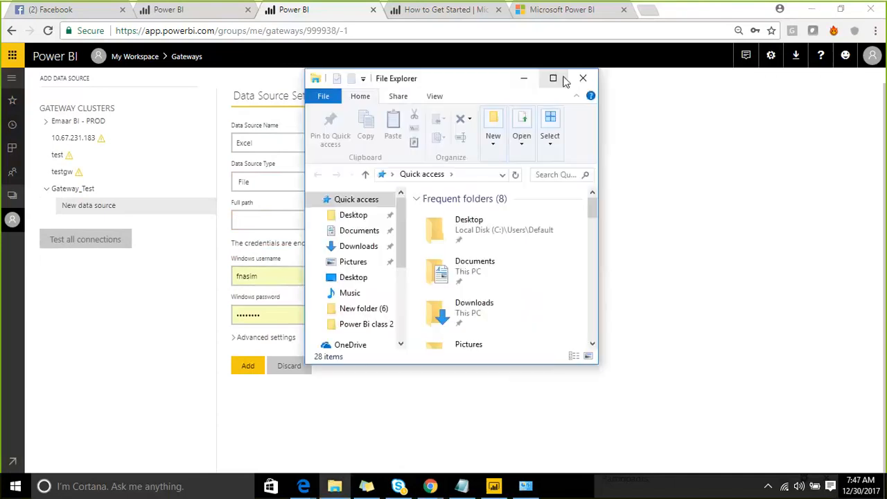
{"action": "left_click", "coordinate": [555, 79]}
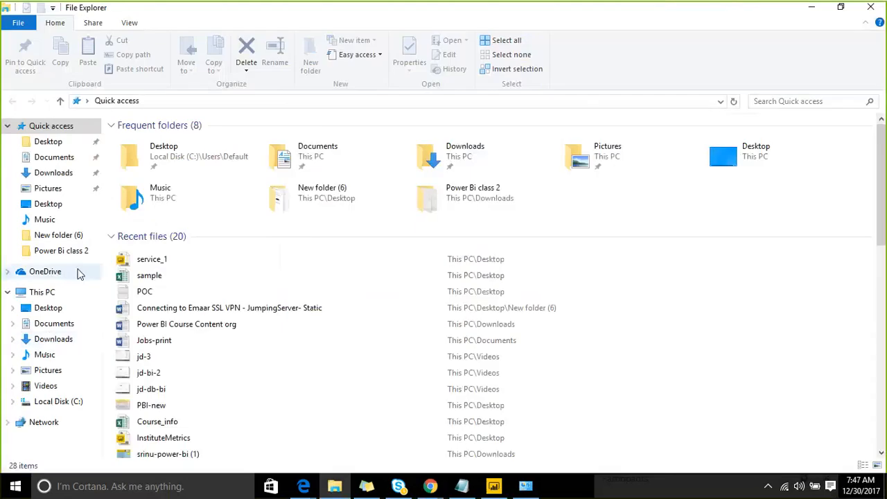
{"action": "left_click", "coordinate": [66, 311]}
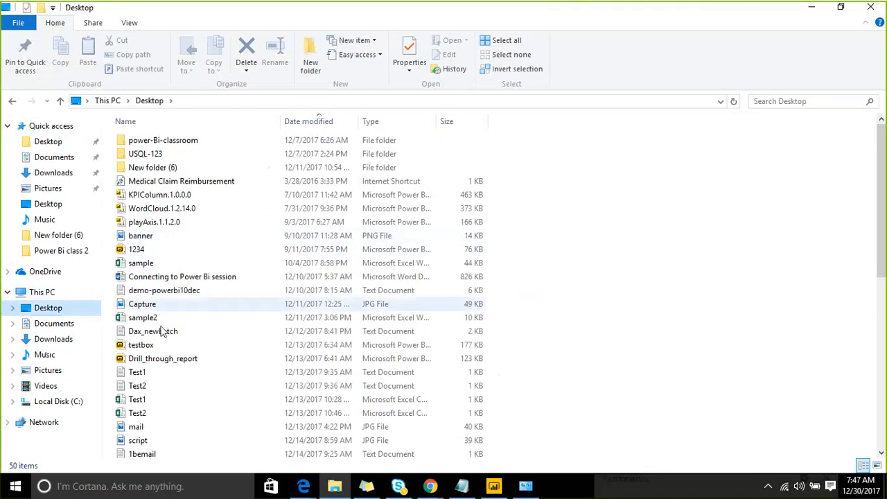
{"action": "left_click", "coordinate": [154, 265]}
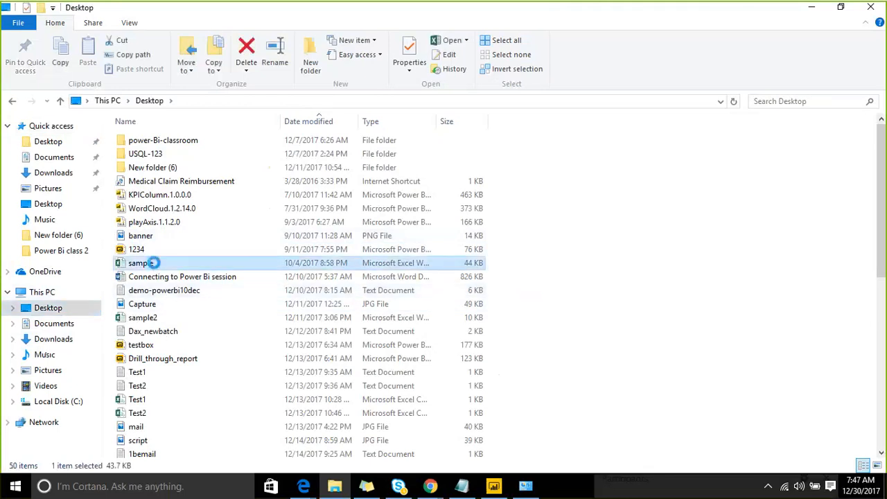
{"action": "right_click", "coordinate": [155, 267]}
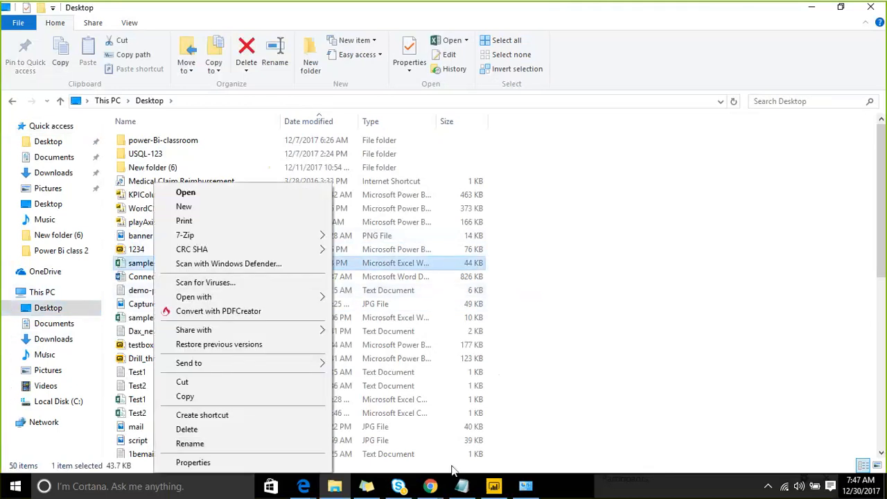
- Copy the sample.xlsx file path from Power BI Desktop's data source settings and paste it as the data source's full path
{"action": "left_click", "coordinate": [500, 490]}
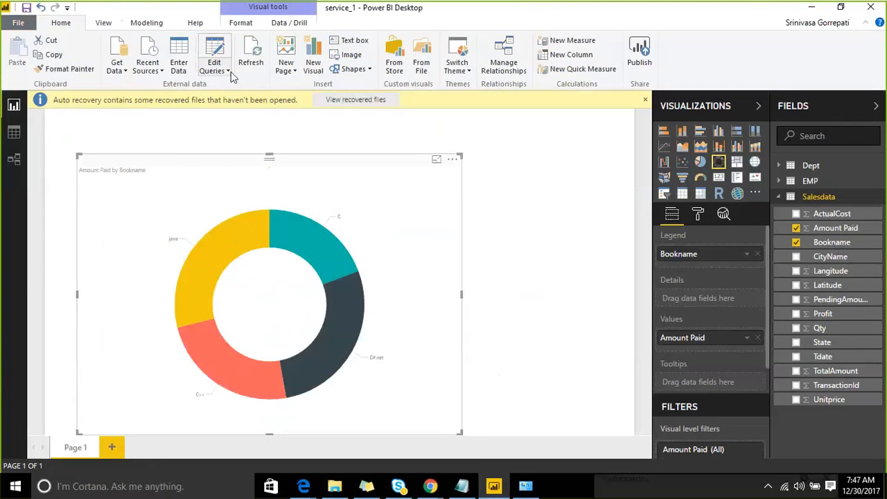
{"action": "left_click", "coordinate": [227, 72]}
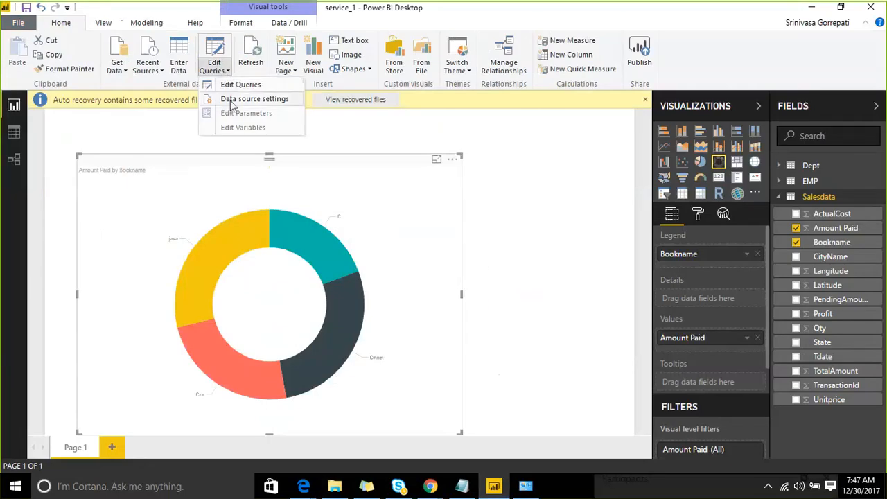
{"action": "left_click", "coordinate": [231, 100]}
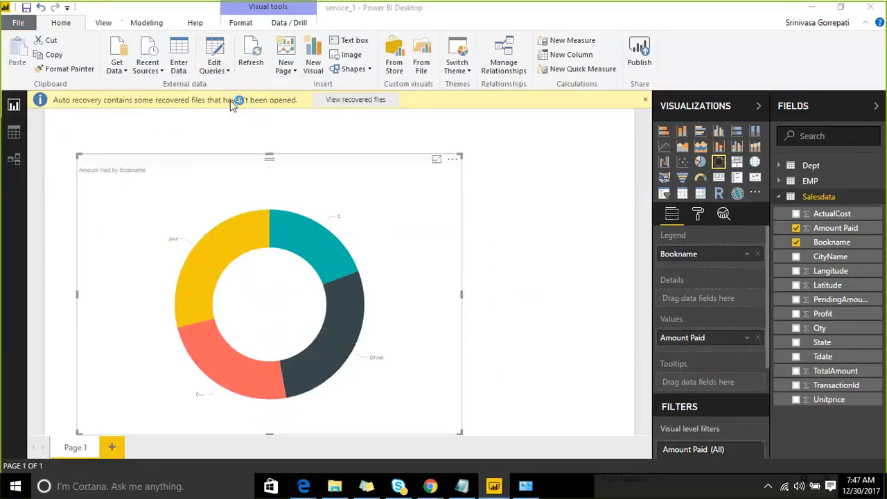
{"action": "left_click", "coordinate": [312, 176]}
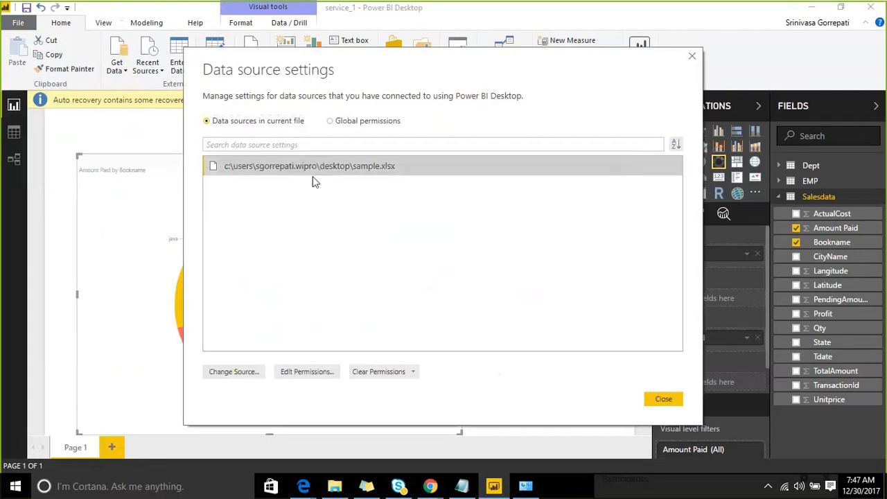
{"action": "left_click", "coordinate": [248, 368]}
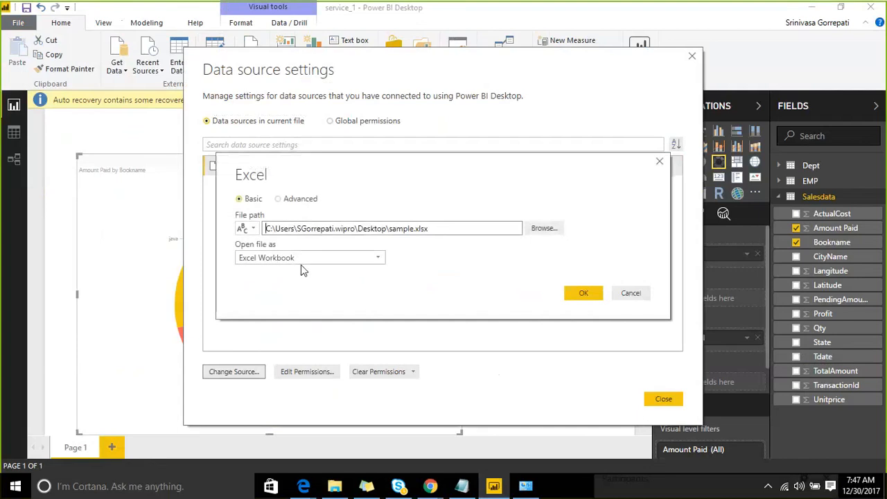
{"action": "left_click_drag", "start_coordinate": [314, 218], "coordinate": [251, 217]}
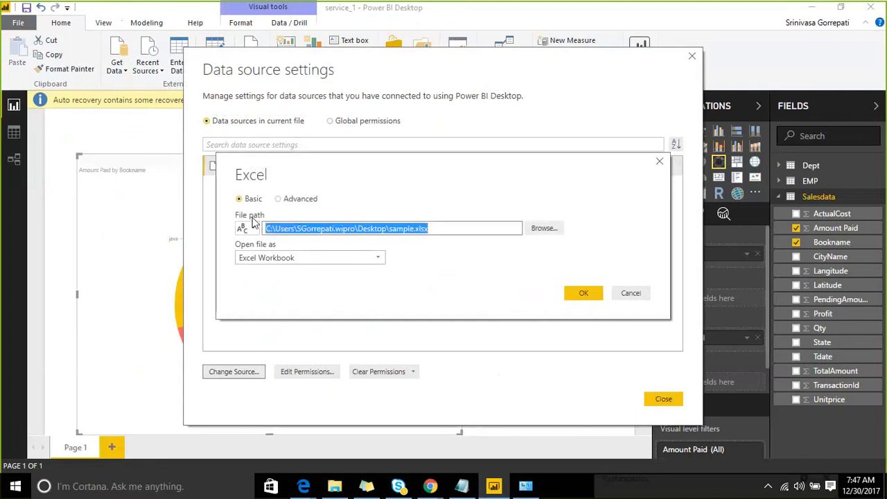
{"action": "left_click", "coordinate": [430, 486]}
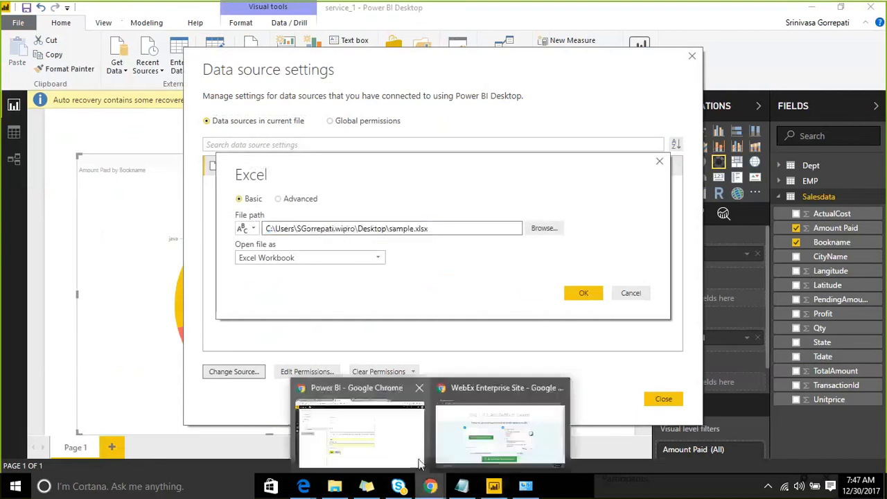
{"action": "left_click", "coordinate": [400, 446]}
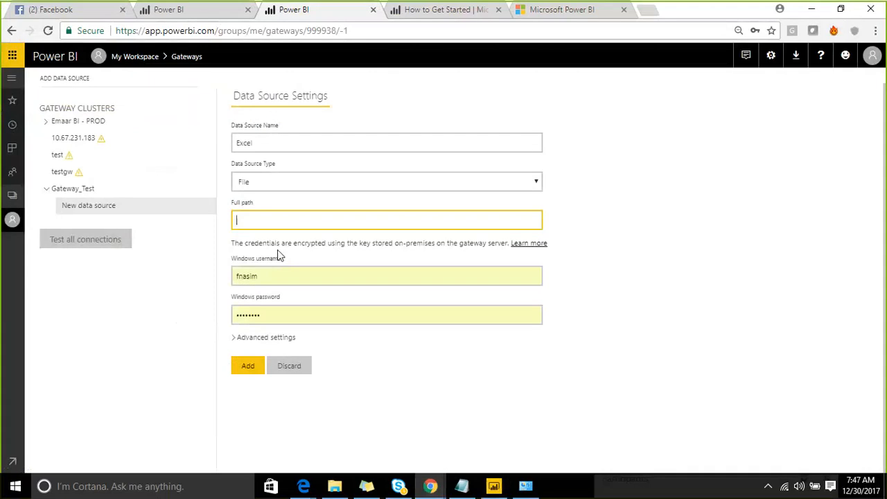
- Replace the Windows username with the domain account's user name
{"action": "left_click", "coordinate": [299, 275]}
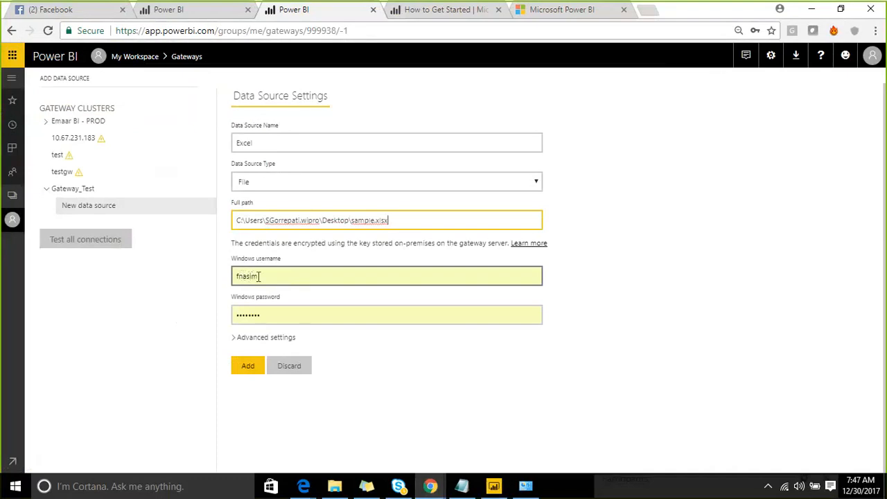
{"action": "left_click_drag", "start_coordinate": [270, 275], "coordinate": [234, 283]}
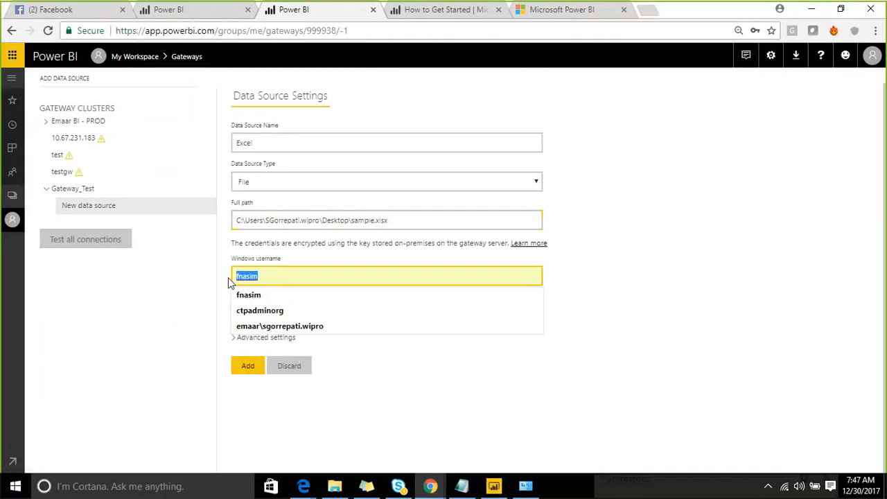
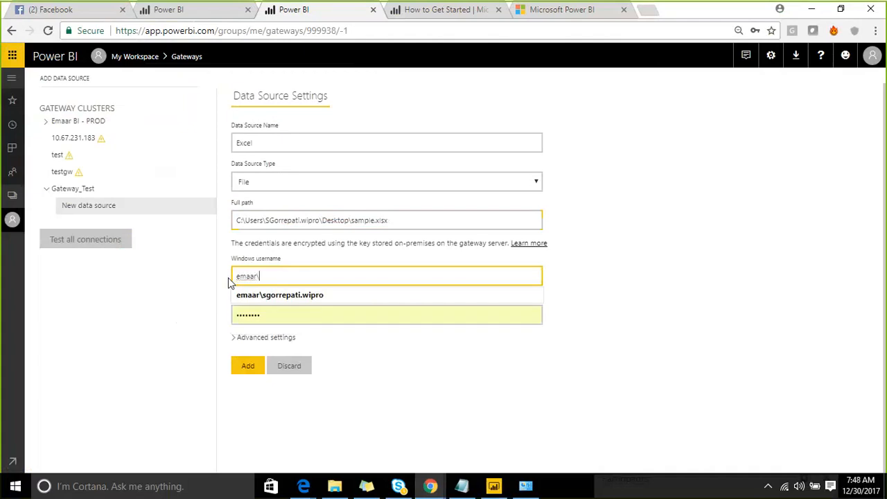
{"action": "left_click", "coordinate": [301, 294]}
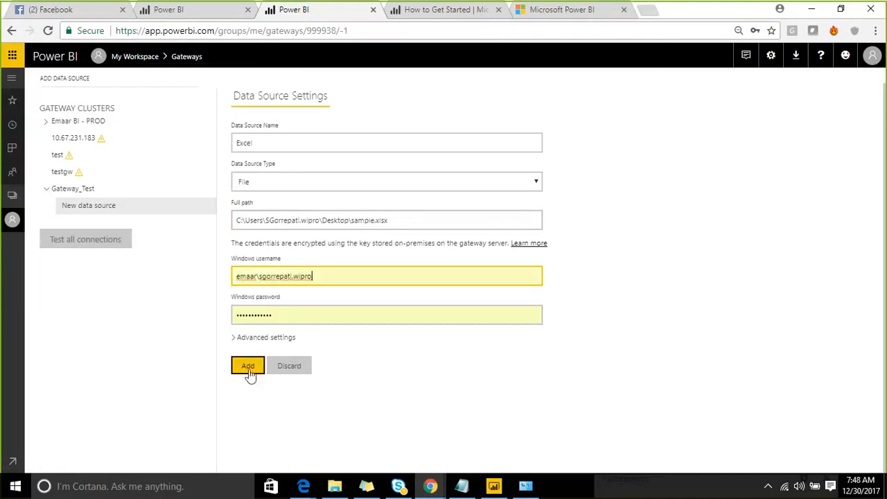
- Enter the Windows account password for the data source and add it to the gateway cluster
{"action": "left_click_drag", "start_coordinate": [289, 314], "coordinate": [231, 320]}
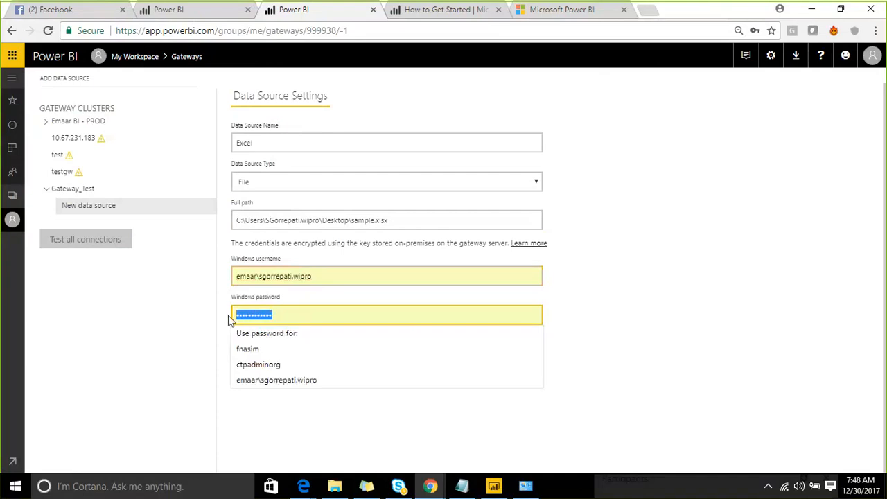
{"action": "type", "text": "•"}
{"action": "key", "text": "BackSpace"}
{"action": "type", "text": "••••••"}
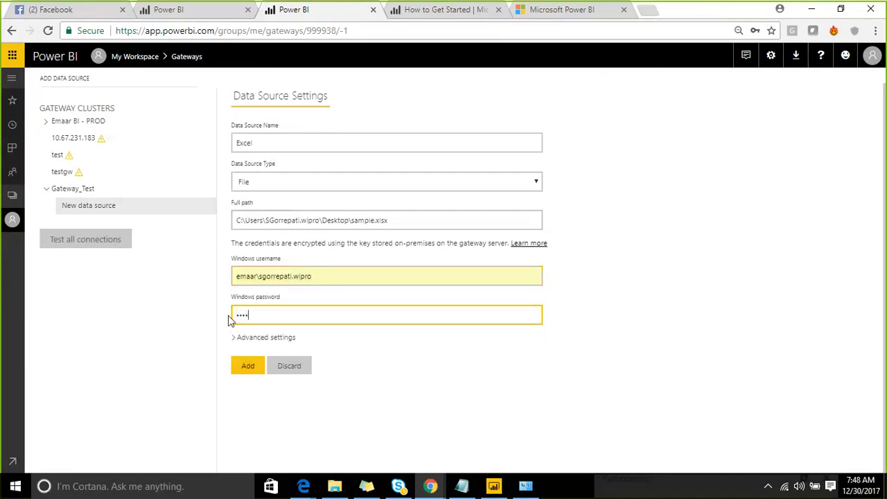
{"action": "type", "text": "••••••"}
{"action": "left_click", "coordinate": [248, 366]}
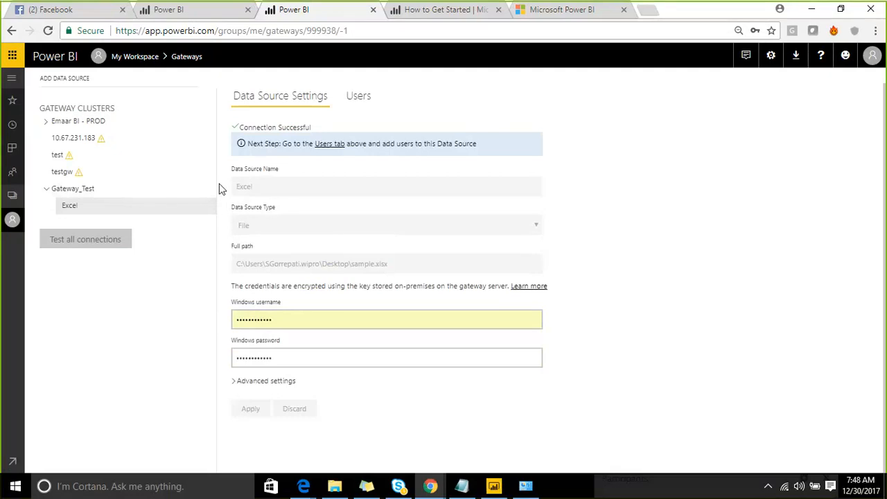
- Open the settings of the service_1 dataset in the Emaar Marketing Universe workspace
{"action": "left_click", "coordinate": [134, 59]}
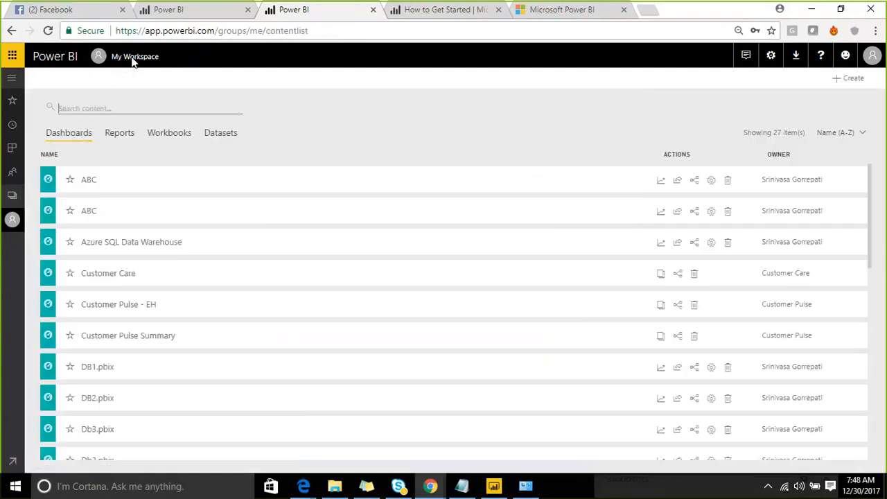
{"action": "left_click", "coordinate": [11, 197]}
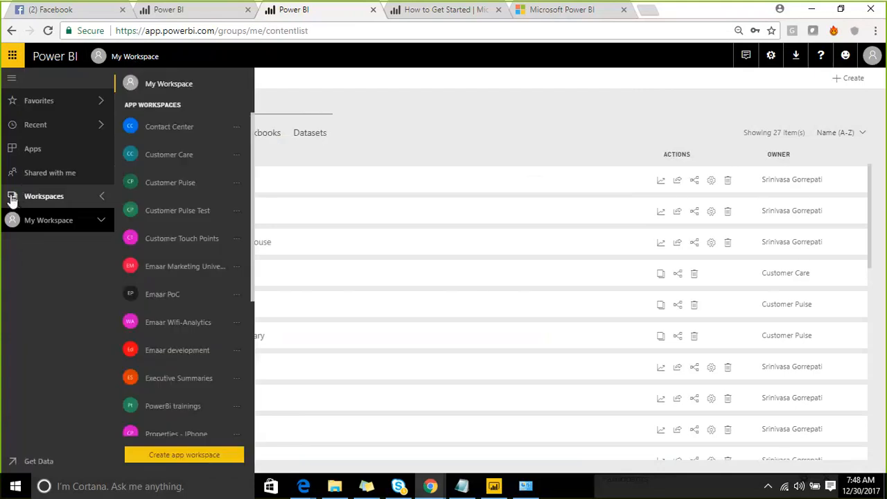
{"action": "scroll", "coordinate": [191, 291], "scroll_direction": "down", "scroll_amount": 3}
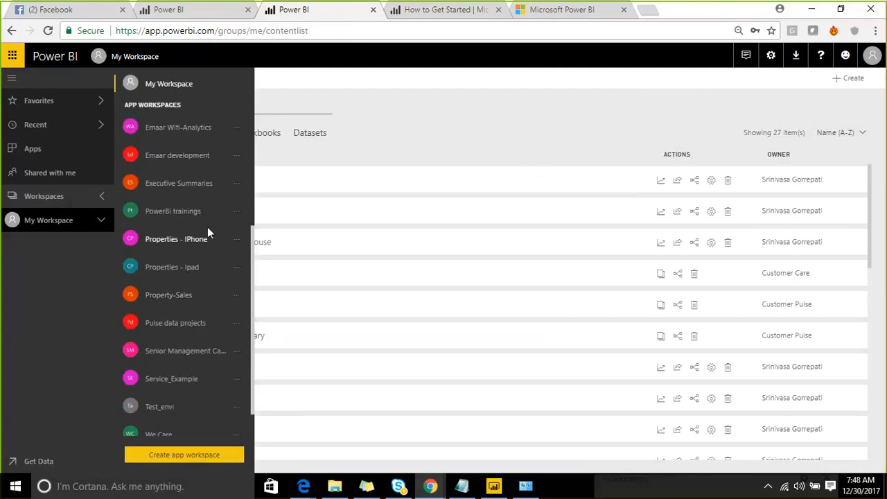
{"action": "scroll", "coordinate": [206, 294], "scroll_direction": "down", "scroll_amount": 1}
{"action": "scroll", "coordinate": [208, 271], "scroll_direction": "up", "scroll_amount": 3}
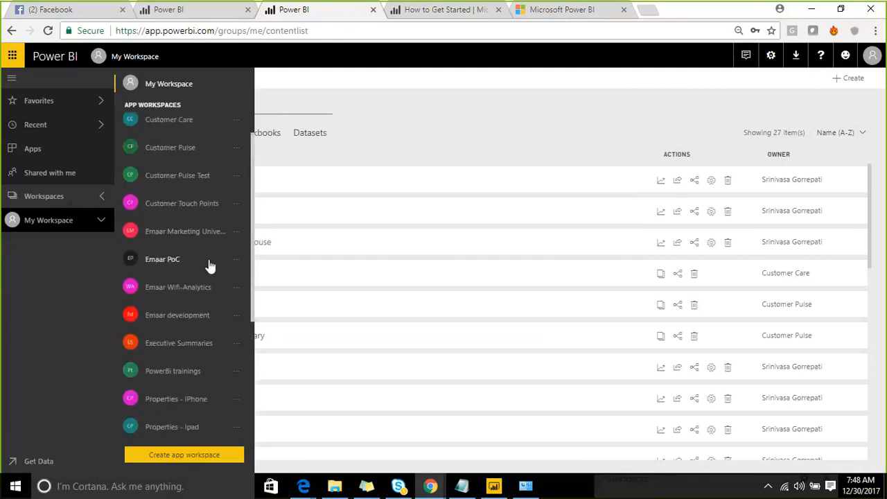
{"action": "left_click", "coordinate": [202, 234]}
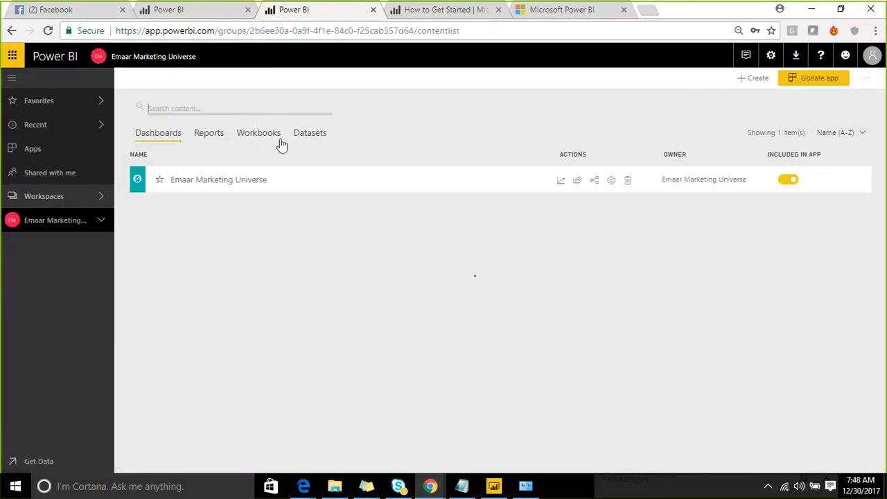
{"action": "left_click", "coordinate": [310, 133]}
{"action": "scroll", "coordinate": [191, 373], "scroll_direction": "down", "scroll_amount": 1}
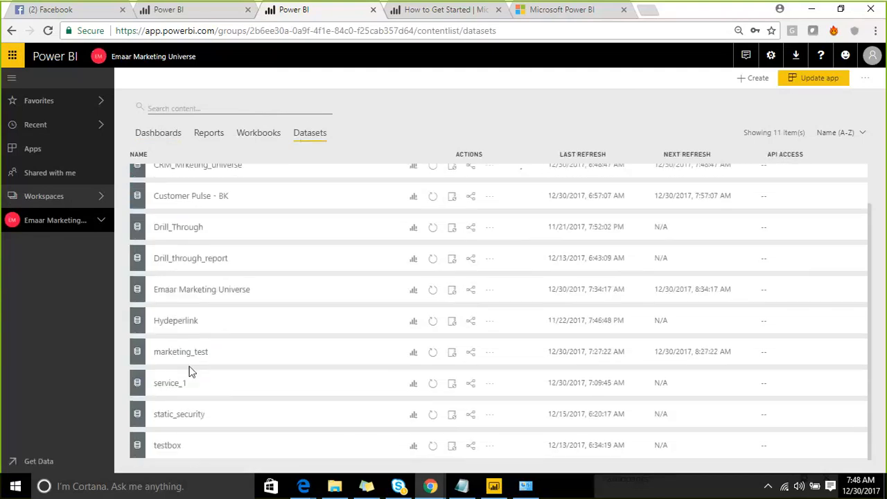
{"action": "left_click", "coordinate": [490, 385]}
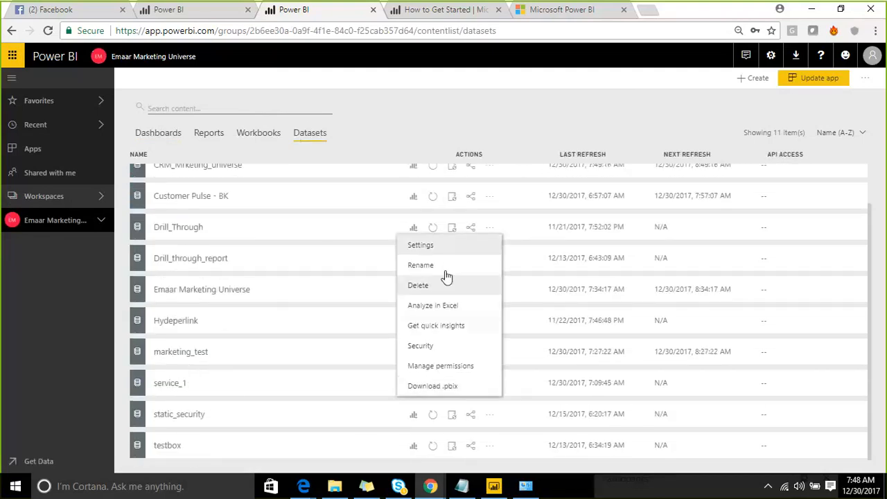
{"action": "left_click", "coordinate": [445, 250]}
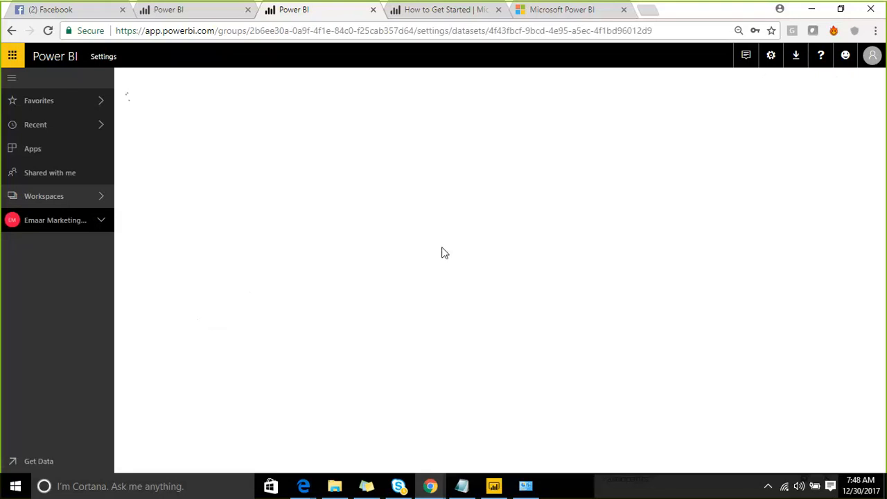
- Switch service_1's gateway connection to use the Gateway_Test data gateway and apply the change
{"action": "left_click", "coordinate": [401, 219]}
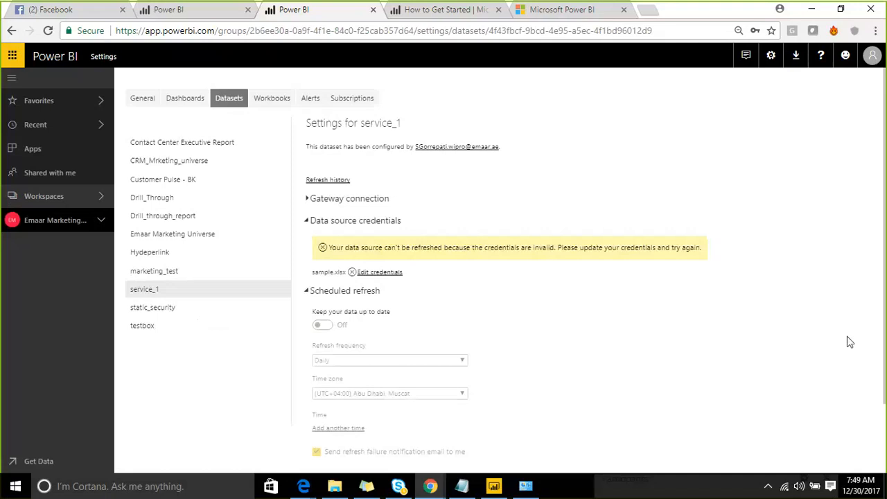
{"action": "left_click", "coordinate": [311, 199]}
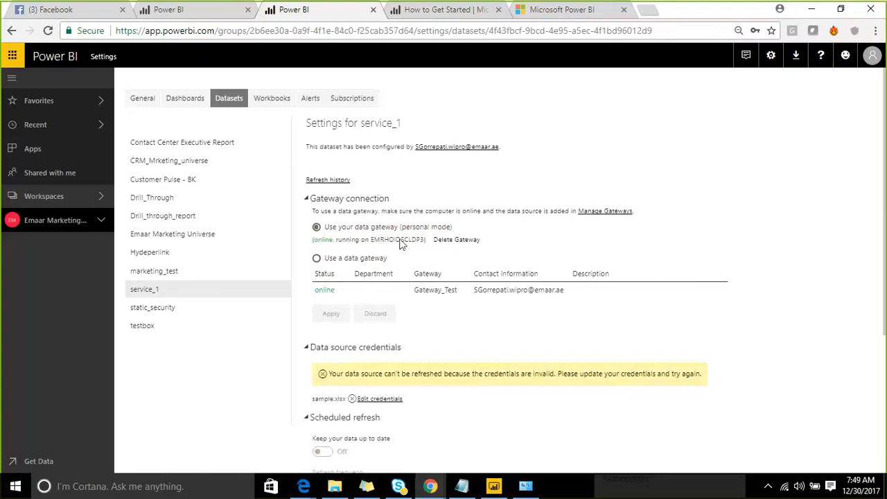
{"action": "left_click", "coordinate": [317, 259]}
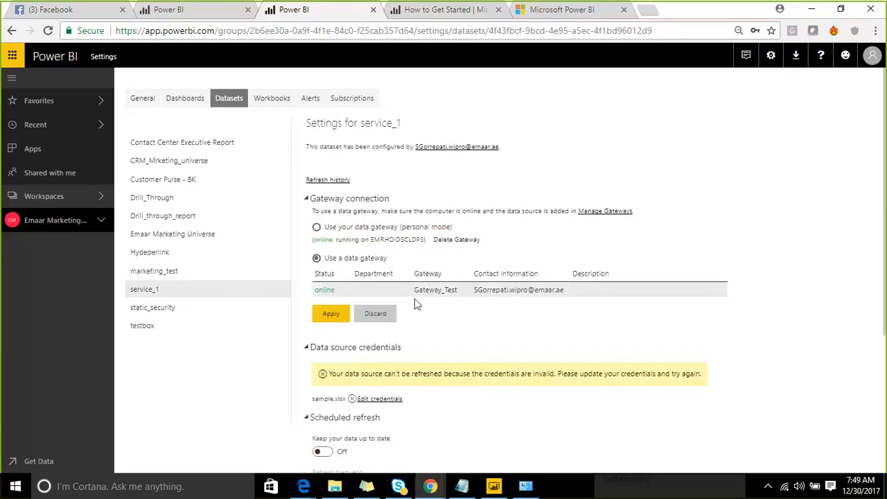
{"action": "left_click", "coordinate": [332, 315]}
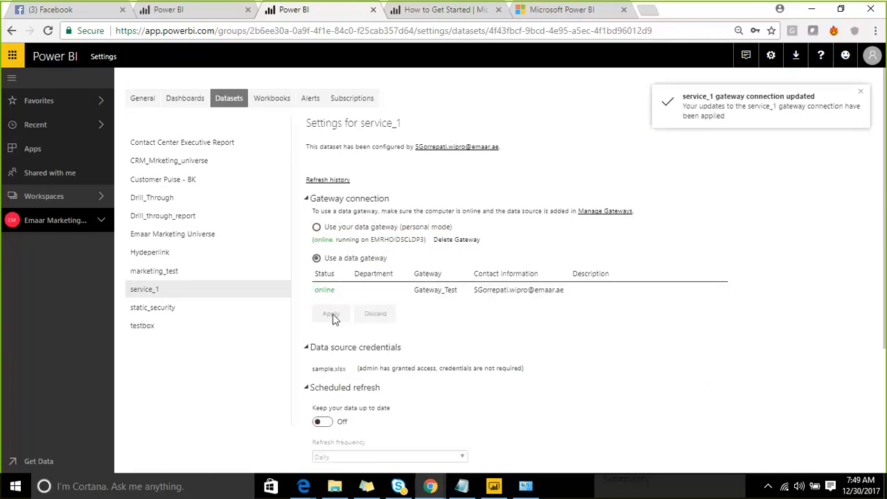
- Return to the Emaar Marketing Universe datasets list and refresh the service_1 dataset now
{"action": "scroll", "coordinate": [540, 238], "scroll_direction": "down", "scroll_amount": 3}
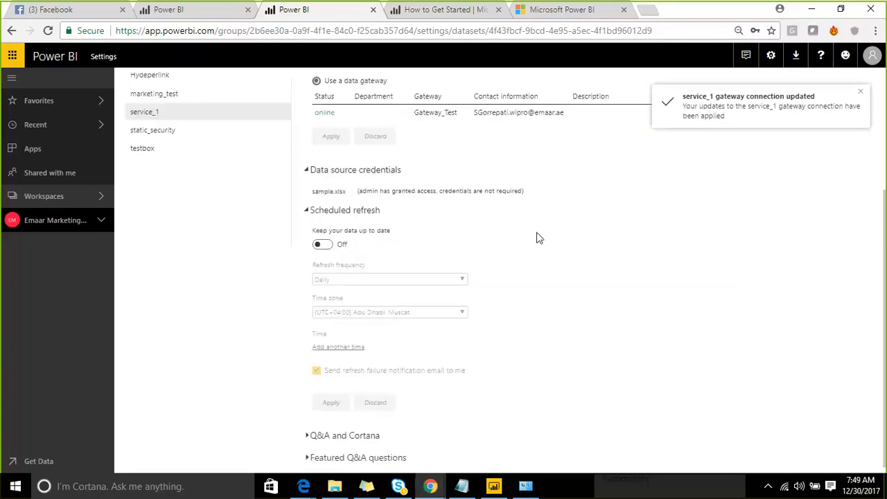
{"action": "scroll", "coordinate": [539, 238], "scroll_direction": "up", "scroll_amount": 3}
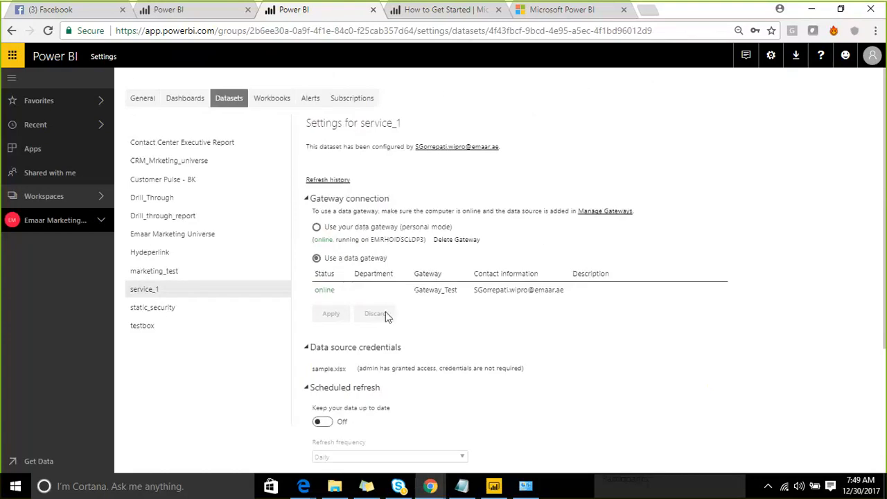
{"action": "left_click", "coordinate": [96, 200]}
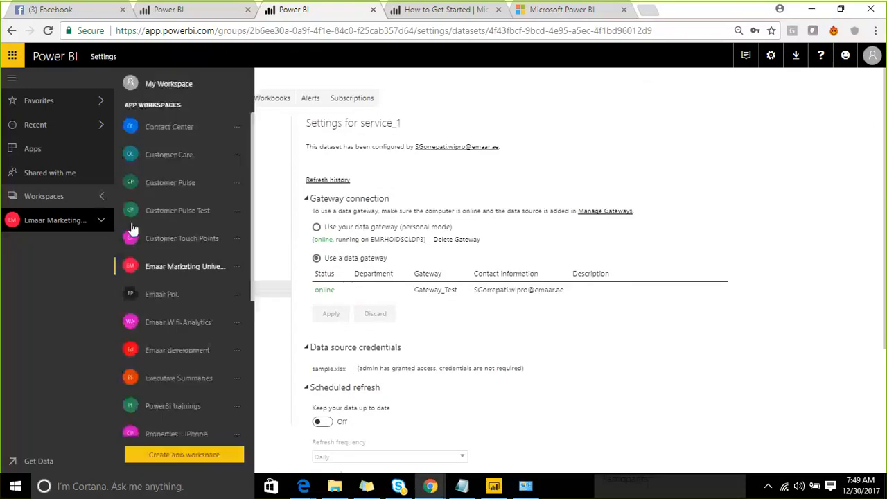
{"action": "left_click", "coordinate": [172, 262]}
{"action": "left_click", "coordinate": [312, 135]}
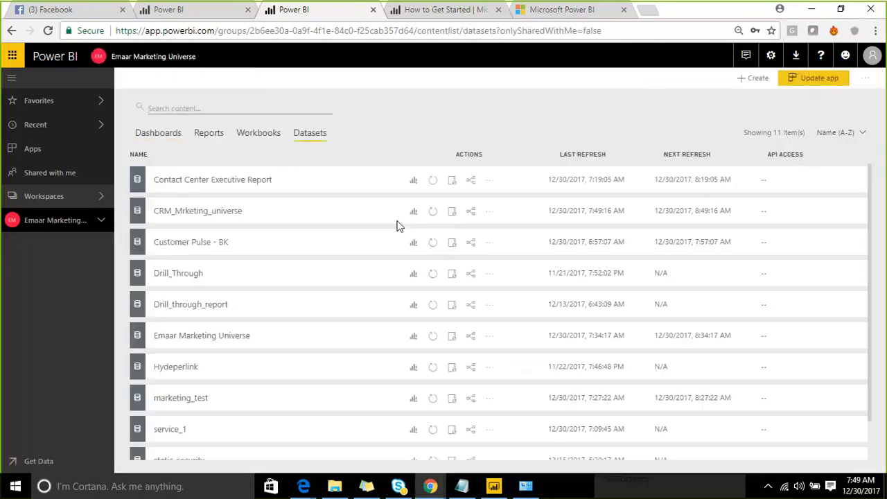
{"action": "scroll", "coordinate": [346, 326], "scroll_direction": "down", "scroll_amount": 2}
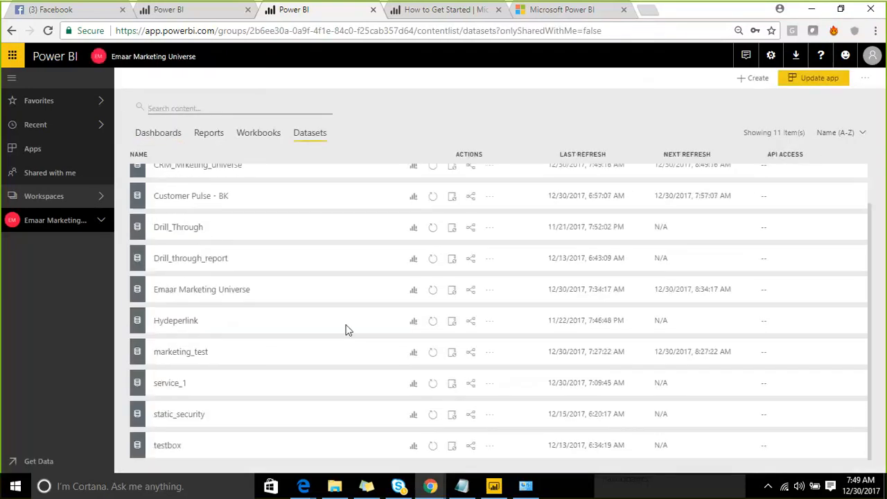
{"action": "left_click", "coordinate": [433, 387]}
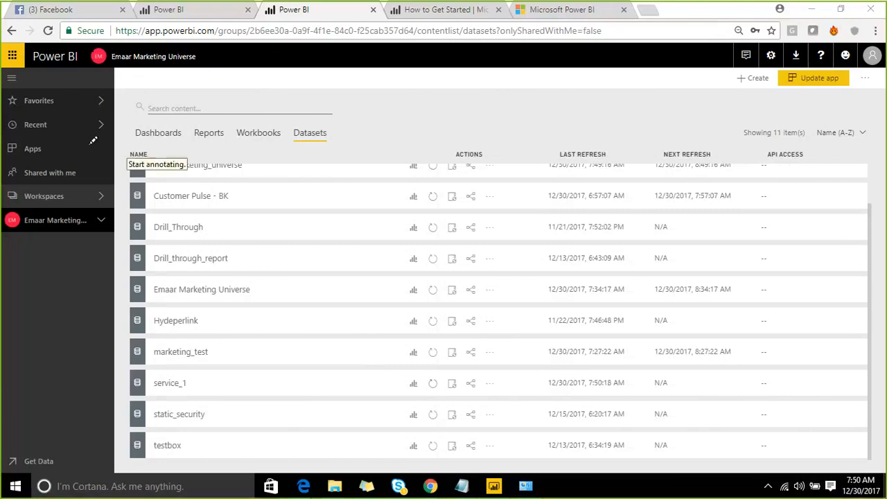
{"action": "mouse_move", "coordinate": [74, 163]}
{"action": "left_mouse_down"}
{"action": "mouse_move", "coordinate": [81, 299]}
{"action": "mouse_move", "coordinate": [337, 240]}
{"action": "mouse_move", "coordinate": [297, 93]}
{"action": "mouse_move", "coordinate": [50, 147]}
{"action": "left_mouse_up"}
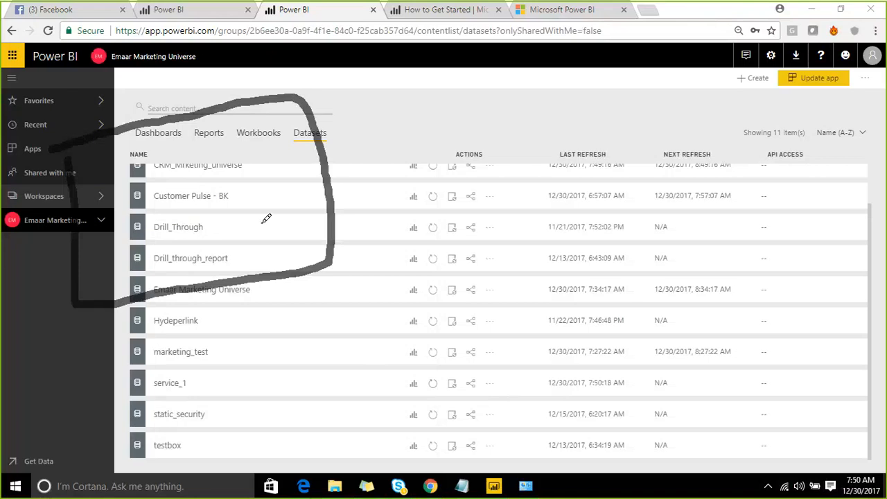
{"action": "mouse_move", "coordinate": [266, 220]}
{"action": "left_mouse_down"}
{"action": "mouse_move", "coordinate": [298, 245]}
{"action": "mouse_move", "coordinate": [280, 206]}
{"action": "mouse_move", "coordinate": [291, 232]}
{"action": "mouse_move", "coordinate": [468, 123]}
{"action": "left_mouse_up"}
{"action": "mouse_move", "coordinate": [463, 88]}
{"action": "left_mouse_down"}
{"action": "mouse_move", "coordinate": [476, 171]}
{"action": "mouse_move", "coordinate": [638, 123]}
{"action": "mouse_move", "coordinate": [604, 69]}
{"action": "left_mouse_up"}
{"action": "left_click_drag", "start_coordinate": [529, 66], "coordinate": [425, 92]}
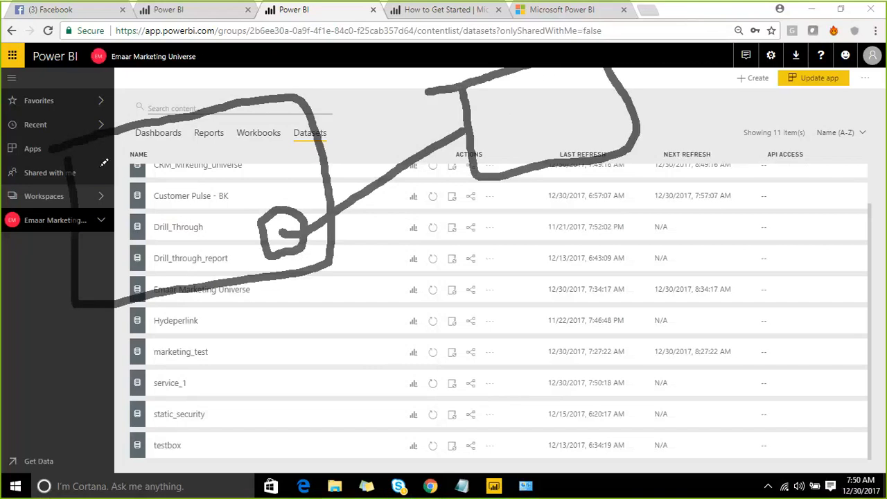
{"action": "mouse_move", "coordinate": [113, 192]}
{"action": "left_mouse_down"}
{"action": "mouse_move", "coordinate": [135, 199]}
{"action": "mouse_move", "coordinate": [138, 145]}
{"action": "mouse_move", "coordinate": [98, 155]}
{"action": "mouse_move", "coordinate": [500, 99]}
{"action": "mouse_move", "coordinate": [489, 111]}
{"action": "left_mouse_up"}
{"action": "left_click_drag", "start_coordinate": [550, 88], "coordinate": [576, 76]}
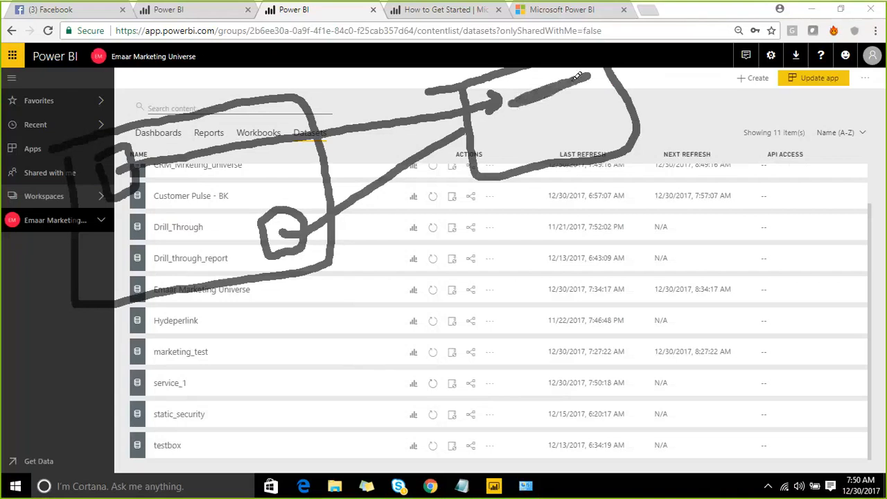
{"action": "mouse_move", "coordinate": [573, 115]}
{"action": "left_mouse_down"}
{"action": "mouse_move", "coordinate": [561, 124]}
{"action": "mouse_move", "coordinate": [565, 150]}
{"action": "left_mouse_up"}
{"action": "mouse_move", "coordinate": [586, 111]}
{"action": "left_mouse_down"}
{"action": "mouse_move", "coordinate": [542, 114]}
{"action": "mouse_move", "coordinate": [597, 114]}
{"action": "mouse_move", "coordinate": [587, 125]}
{"action": "mouse_move", "coordinate": [616, 115]}
{"action": "left_mouse_up"}
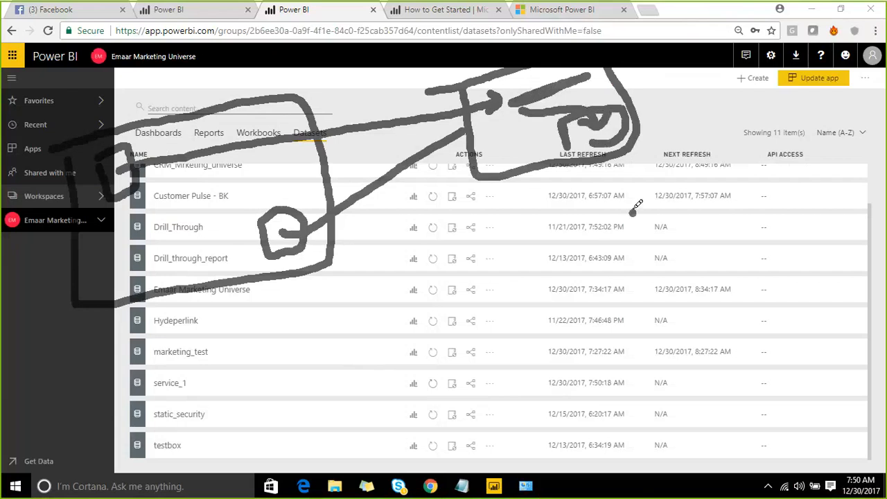
{"action": "mouse_move", "coordinate": [634, 211]}
{"action": "left_mouse_down"}
{"action": "mouse_move", "coordinate": [597, 154]}
{"action": "mouse_move", "coordinate": [601, 173]}
{"action": "left_mouse_up"}
{"action": "left_click_drag", "start_coordinate": [610, 138], "coordinate": [642, 163]}
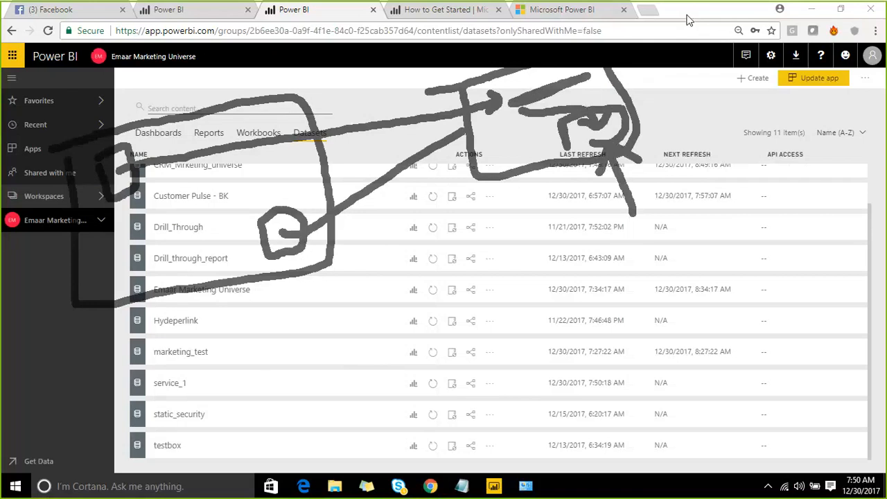
{"action": "key", "text": "Escape"}
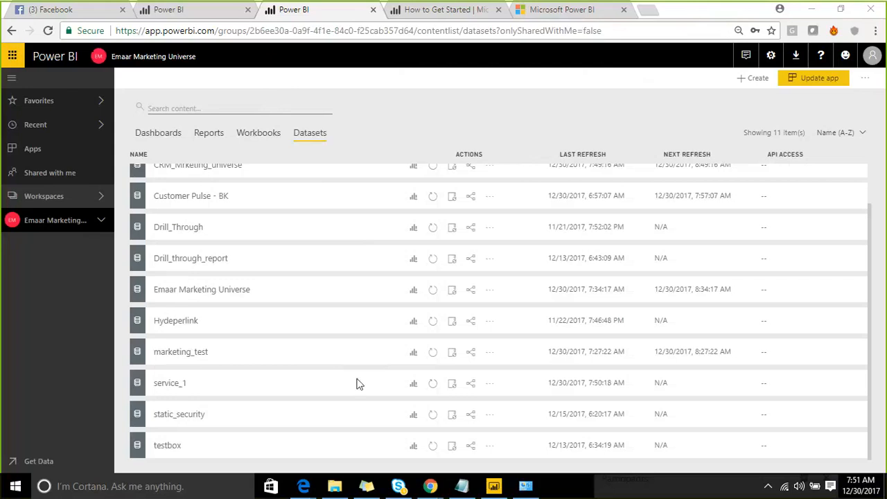
- Refresh service_1 again and open its scheduled refresh settings
{"action": "left_click", "coordinate": [433, 385]}
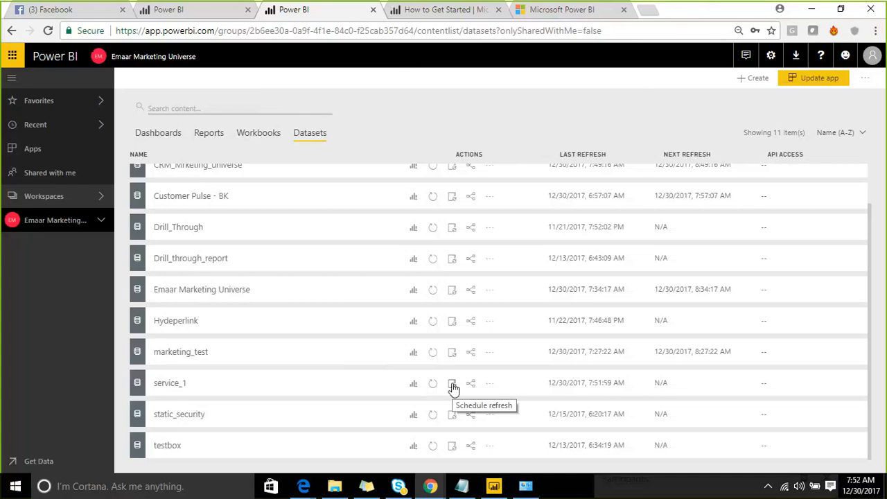
{"action": "left_click", "coordinate": [453, 386]}
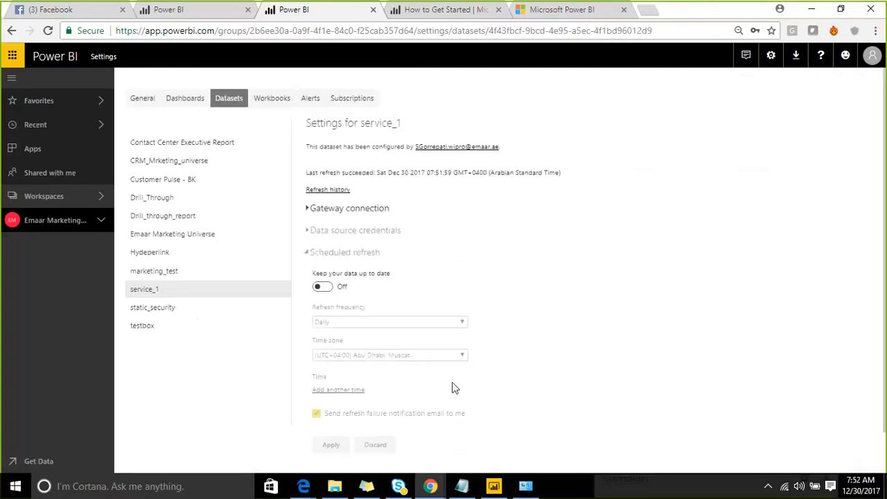
- Turn on scheduled refresh for service_1 and set the refresh frequency to Daily
{"action": "left_click", "coordinate": [320, 287]}
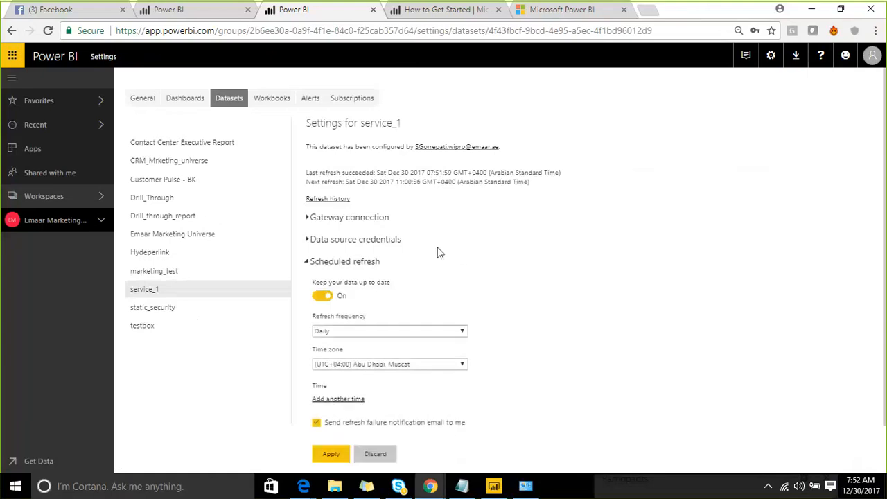
{"action": "scroll", "coordinate": [433, 263], "scroll_direction": "down", "scroll_amount": 1}
{"action": "left_click", "coordinate": [430, 278]}
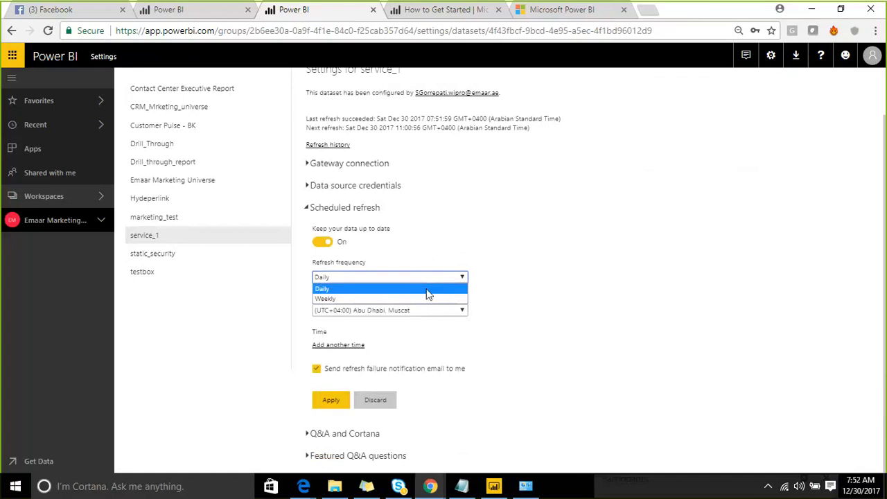
{"action": "left_click", "coordinate": [428, 290]}
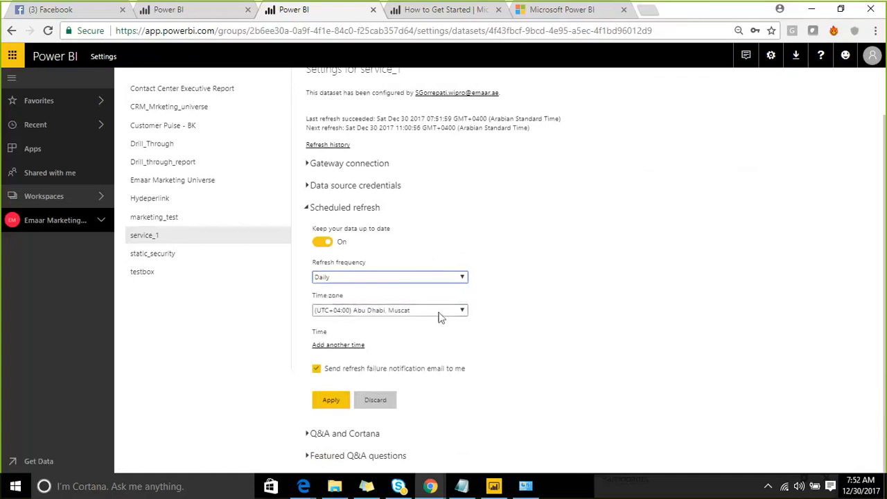
{"action": "left_click", "coordinate": [442, 313]}
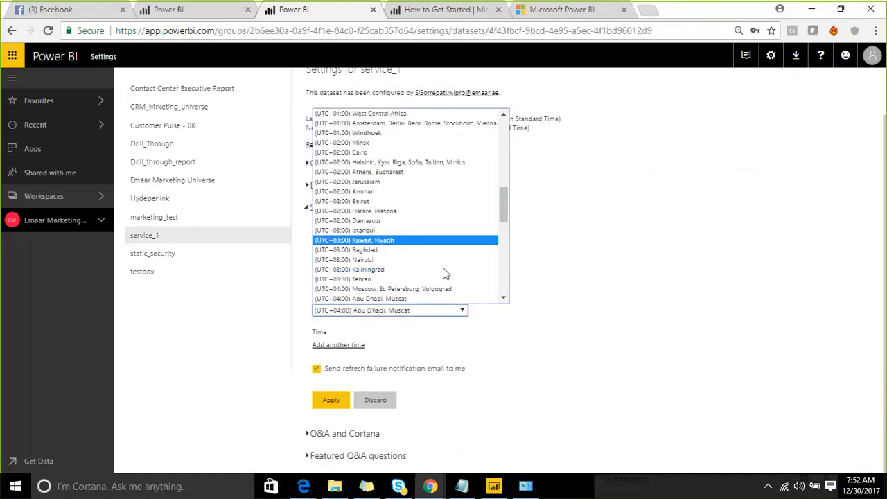
{"action": "left_click", "coordinate": [514, 229]}
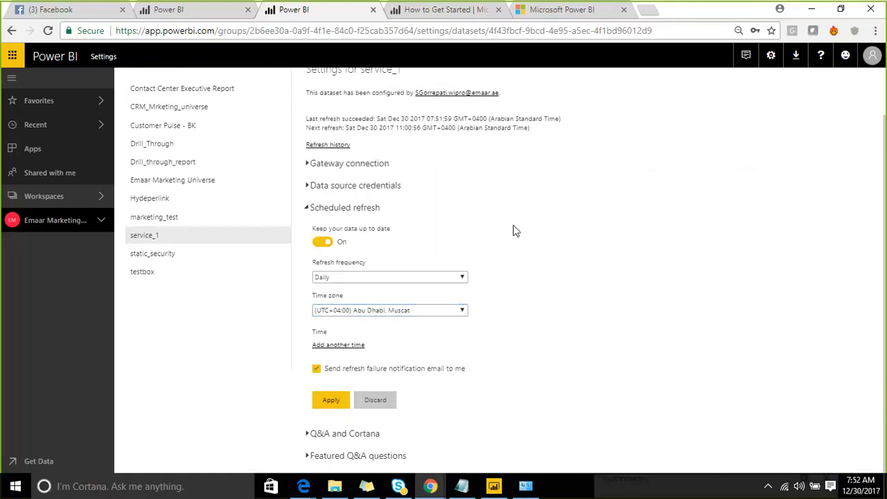
- Add a scheduled refresh time of 8:00 AM for service_1
{"action": "left_click", "coordinate": [353, 345]}
{"action": "left_click", "coordinate": [325, 346]}
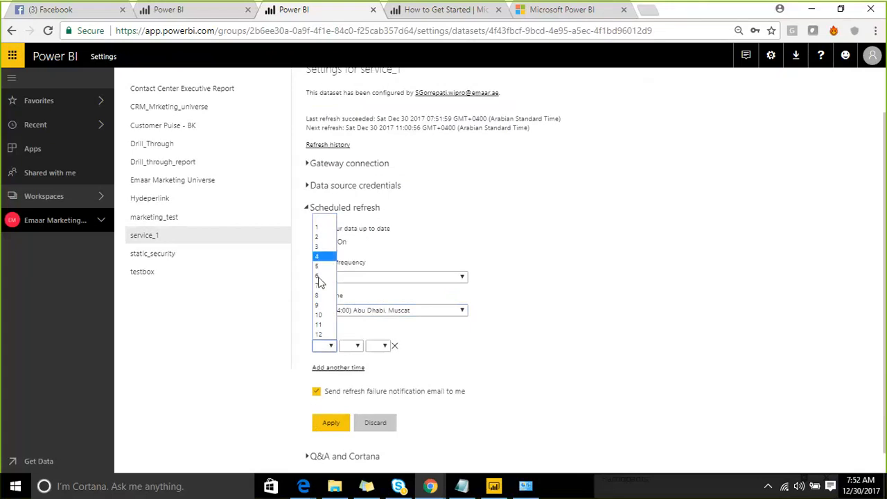
{"action": "left_click", "coordinate": [322, 295]}
{"action": "left_click", "coordinate": [357, 347]}
{"action": "left_click", "coordinate": [346, 366]}
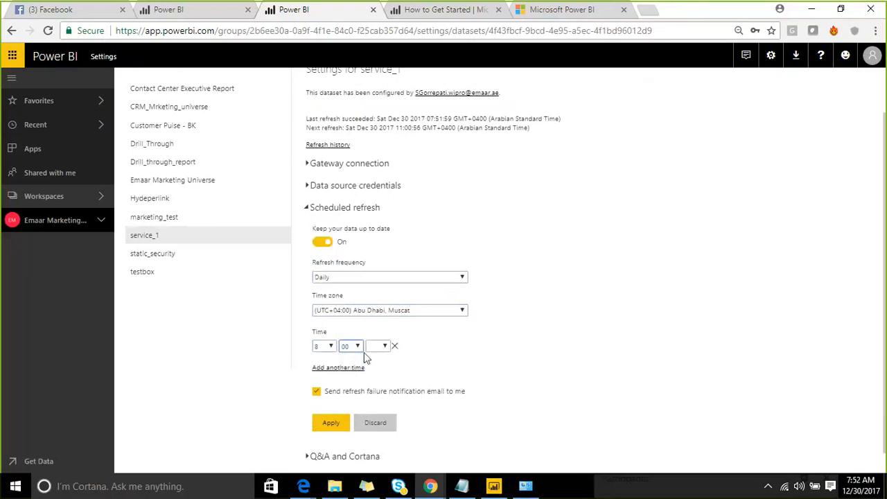
{"action": "left_click", "coordinate": [376, 346]}
{"action": "left_click", "coordinate": [375, 366]}
- Add a second refresh time of 8:30 AM and apply the scheduled refresh settings
{"action": "left_click", "coordinate": [352, 367]}
{"action": "left_click", "coordinate": [325, 369]}
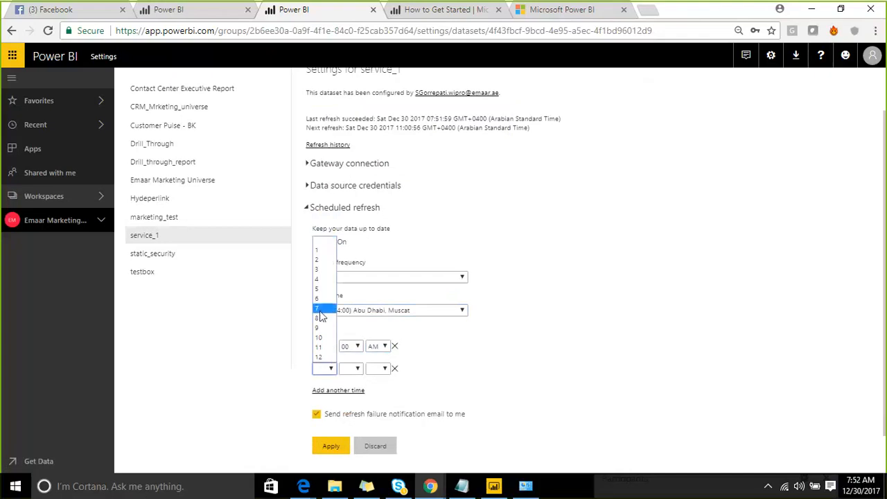
{"action": "left_click", "coordinate": [319, 318]}
{"action": "left_click", "coordinate": [352, 368]}
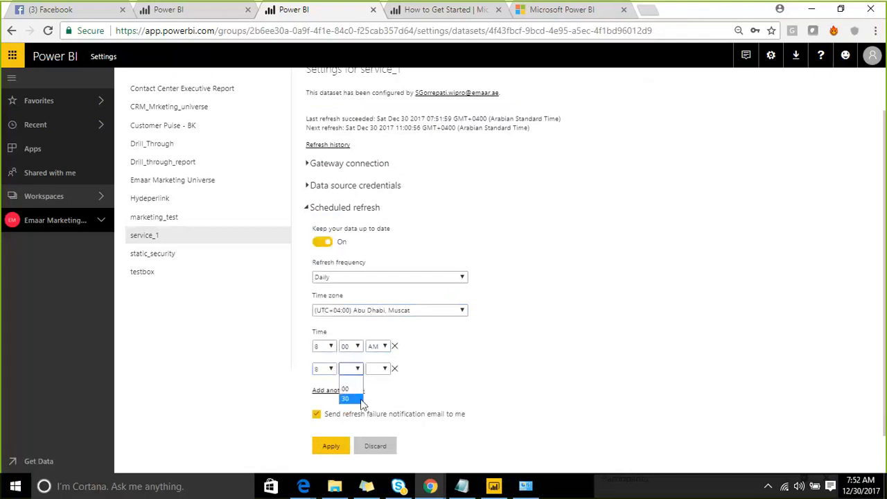
{"action": "left_click", "coordinate": [345, 398]}
{"action": "left_click", "coordinate": [378, 368]}
{"action": "left_click", "coordinate": [374, 390]}
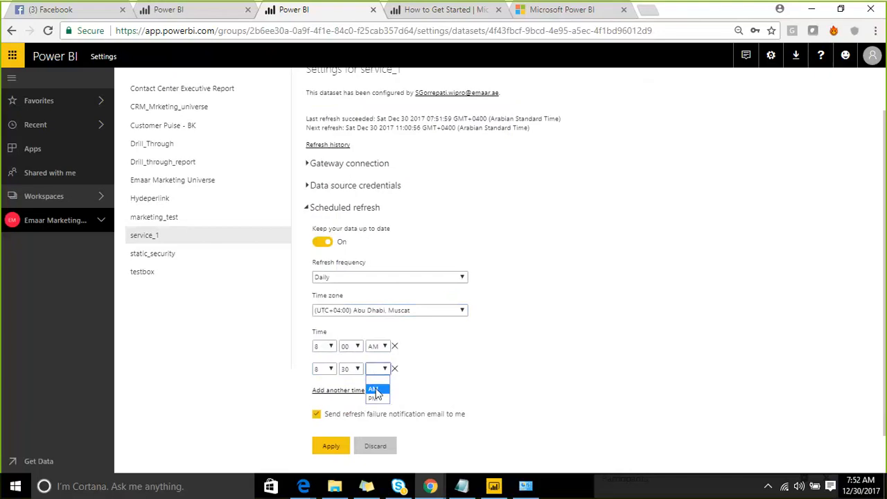
{"action": "scroll", "coordinate": [459, 368], "scroll_direction": "down", "scroll_amount": 1}
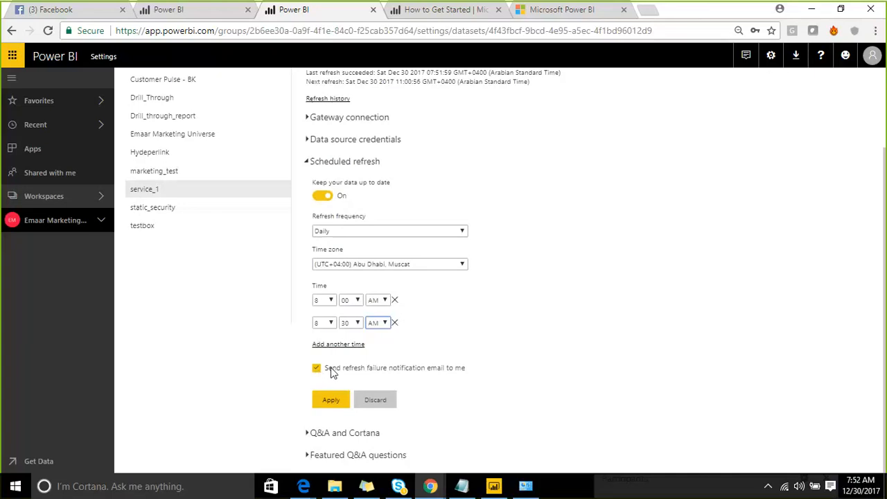
{"action": "left_click", "coordinate": [330, 405]}
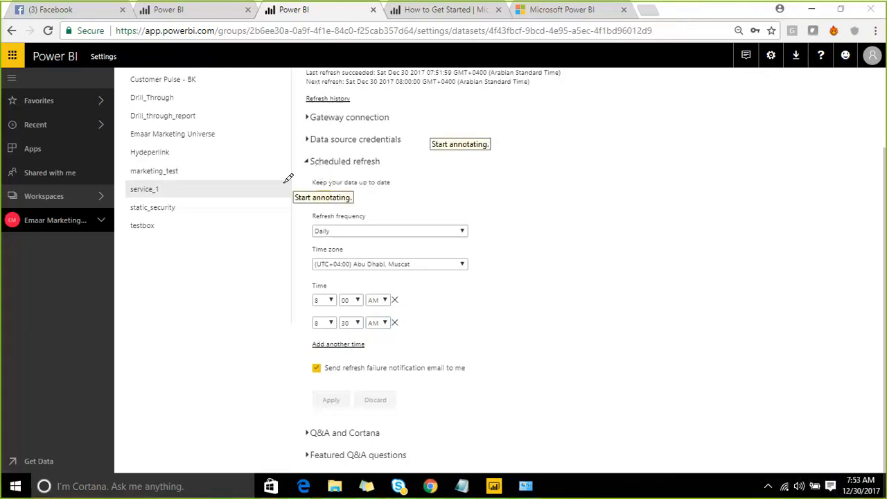
{"action": "mouse_move", "coordinate": [288, 178]}
{"action": "left_mouse_down"}
{"action": "mouse_move", "coordinate": [291, 160]}
{"action": "mouse_move", "coordinate": [483, 170]}
{"action": "mouse_move", "coordinate": [525, 347]}
{"action": "mouse_move", "coordinate": [348, 387]}
{"action": "mouse_move", "coordinate": [262, 236]}
{"action": "mouse_move", "coordinate": [287, 164]}
{"action": "left_mouse_up"}
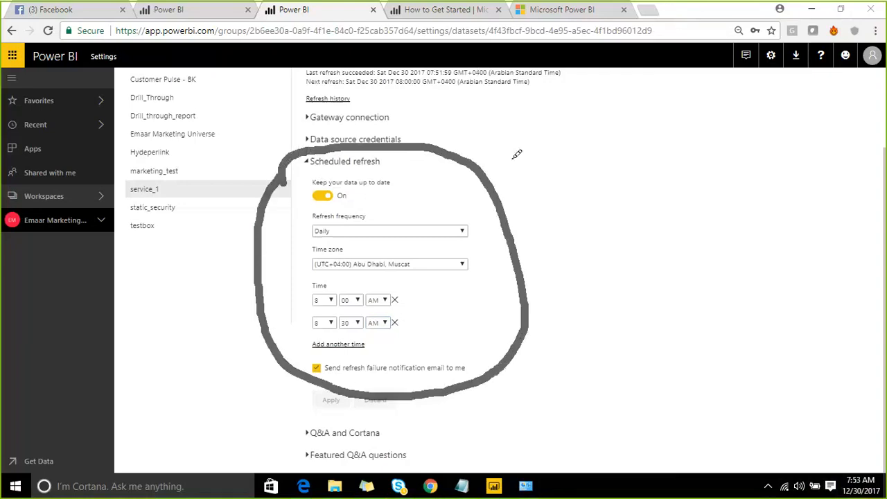
{"action": "mouse_move", "coordinate": [511, 148]}
{"action": "left_mouse_down"}
{"action": "mouse_move", "coordinate": [520, 176]}
{"action": "mouse_move", "coordinate": [565, 119]}
{"action": "mouse_move", "coordinate": [610, 117]}
{"action": "mouse_move", "coordinate": [636, 97]}
{"action": "mouse_move", "coordinate": [719, 69]}
{"action": "left_mouse_up"}
{"action": "left_click", "coordinate": [500, 131]}
{"action": "left_click_drag", "start_coordinate": [623, 86], "coordinate": [651, 61]}
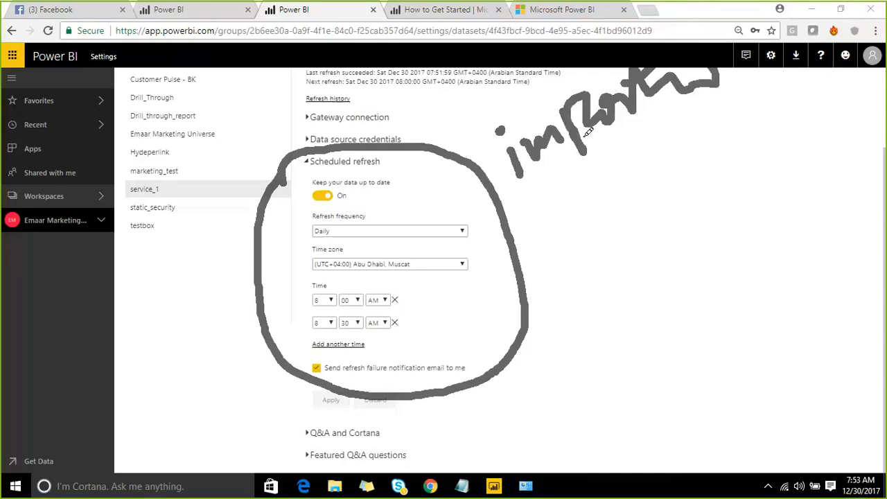
{"action": "left_click_drag", "start_coordinate": [687, 145], "coordinate": [549, 239]}
{"action": "mouse_move", "coordinate": [563, 201]}
{"action": "left_mouse_down"}
{"action": "mouse_move", "coordinate": [549, 241]}
{"action": "mouse_move", "coordinate": [584, 264]}
{"action": "left_mouse_up"}
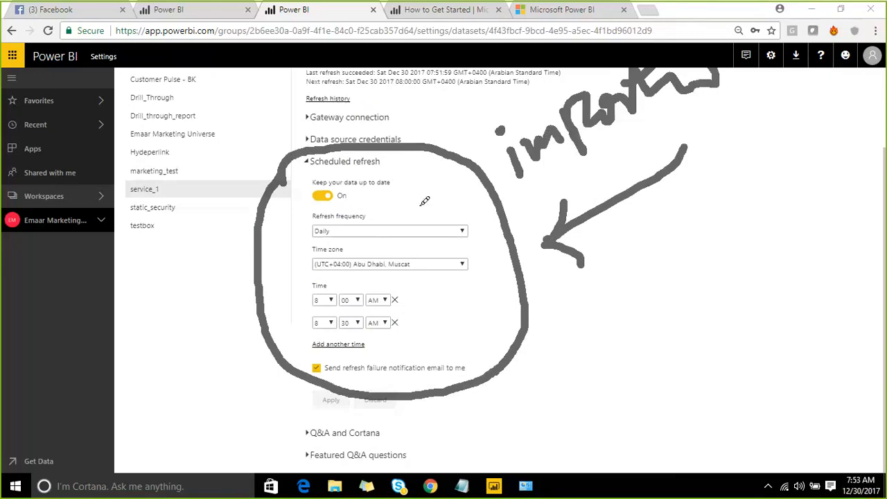
{"action": "left_click_drag", "start_coordinate": [408, 196], "coordinate": [499, 84]}
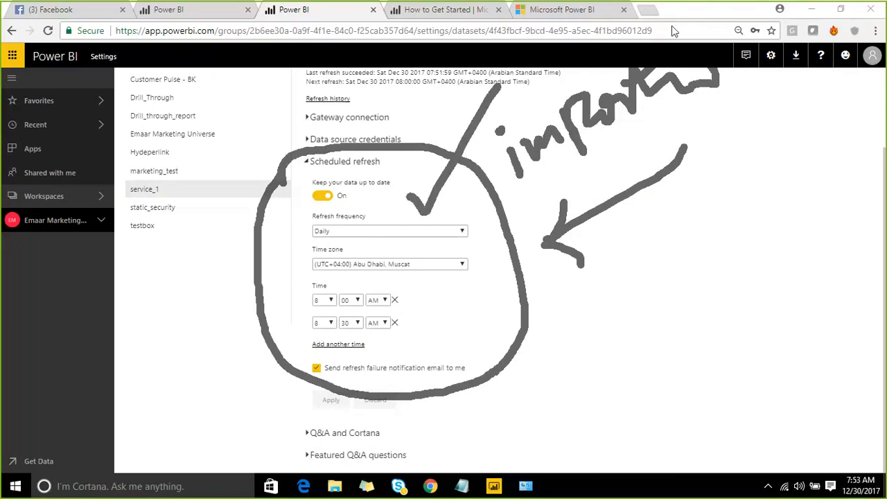
{"action": "key", "text": "Escape"}
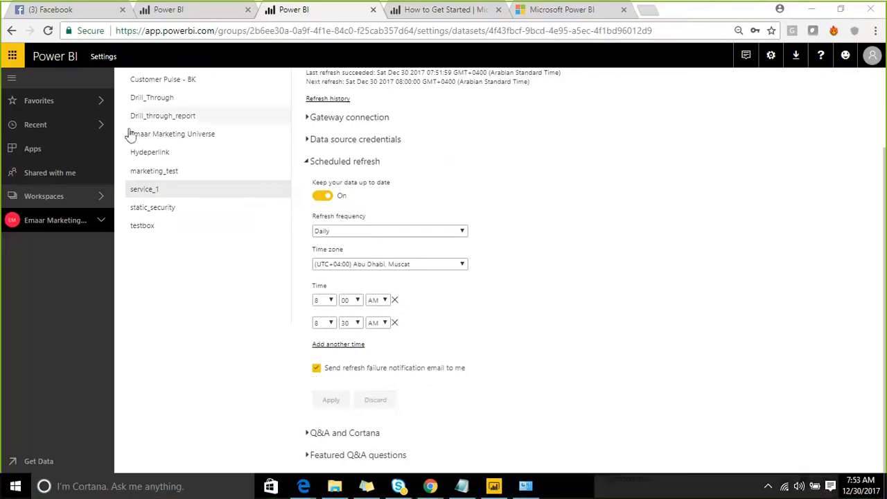
- Open the Emaar Marketing Universe workspace and show its datasets list
{"action": "left_click", "coordinate": [102, 197]}
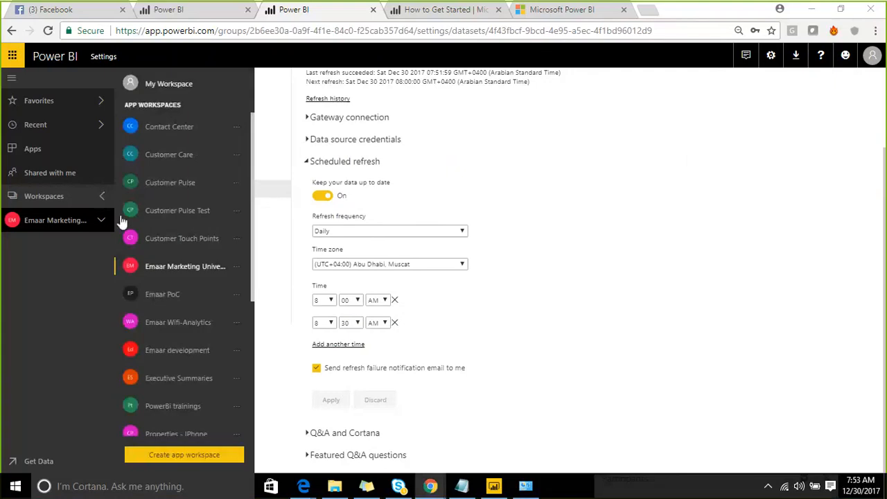
{"action": "left_click", "coordinate": [181, 271]}
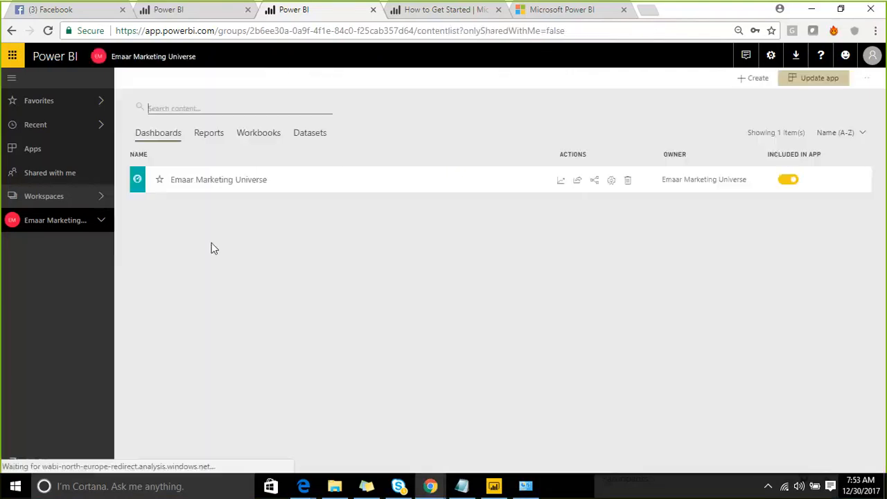
{"action": "left_click", "coordinate": [270, 141]}
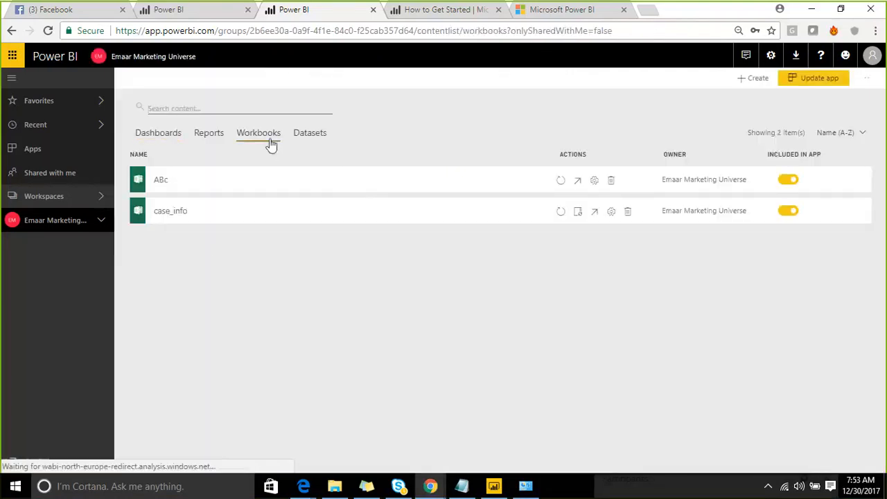
{"action": "left_click", "coordinate": [309, 133]}
{"action": "scroll", "coordinate": [279, 317], "scroll_direction": "down", "scroll_amount": 2}
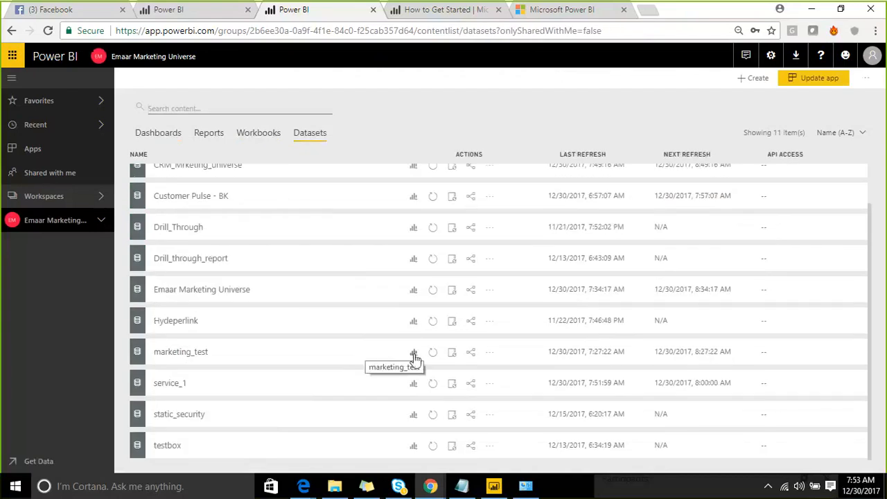
{"action": "left_click", "coordinate": [487, 356]}
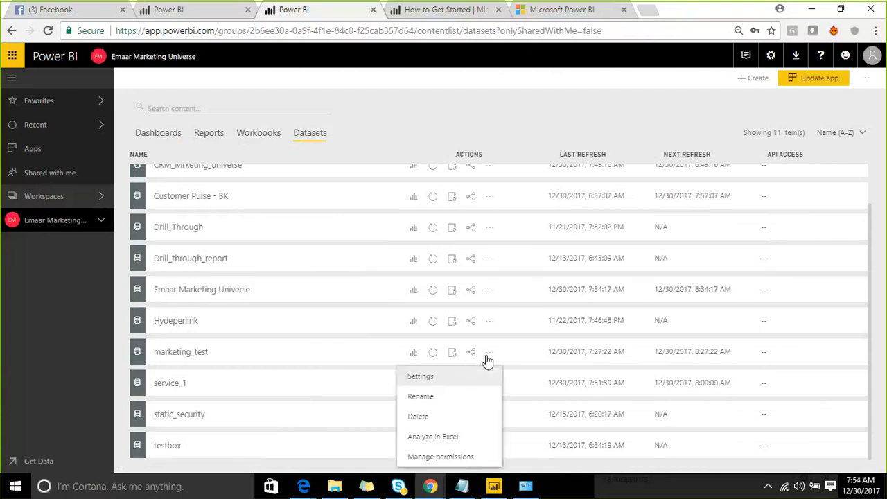
{"action": "left_click", "coordinate": [437, 398]}
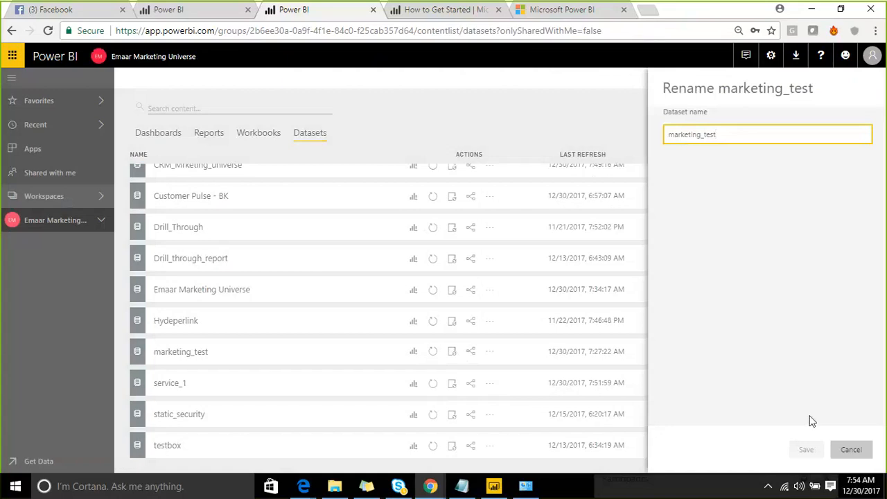
{"action": "left_click", "coordinate": [838, 444]}
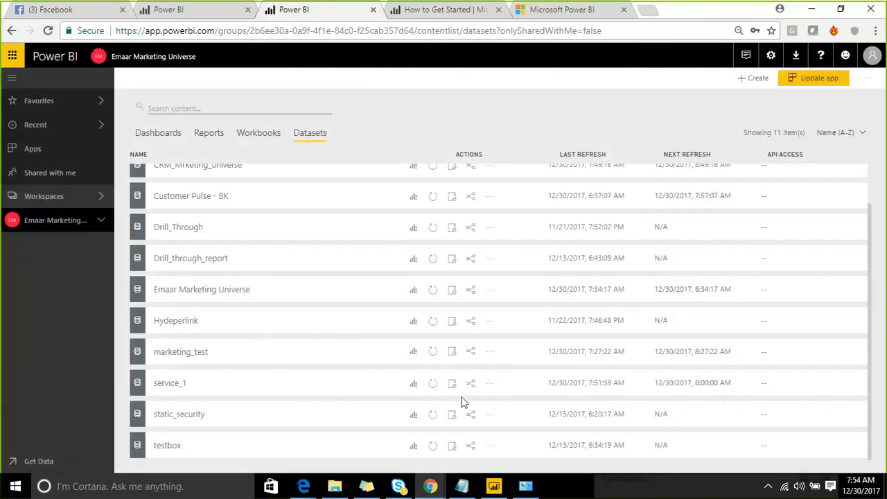
- Generate Quick Insights for the service_1 dataset and browse the resulting insight cards
{"action": "left_click", "coordinate": [489, 386]}
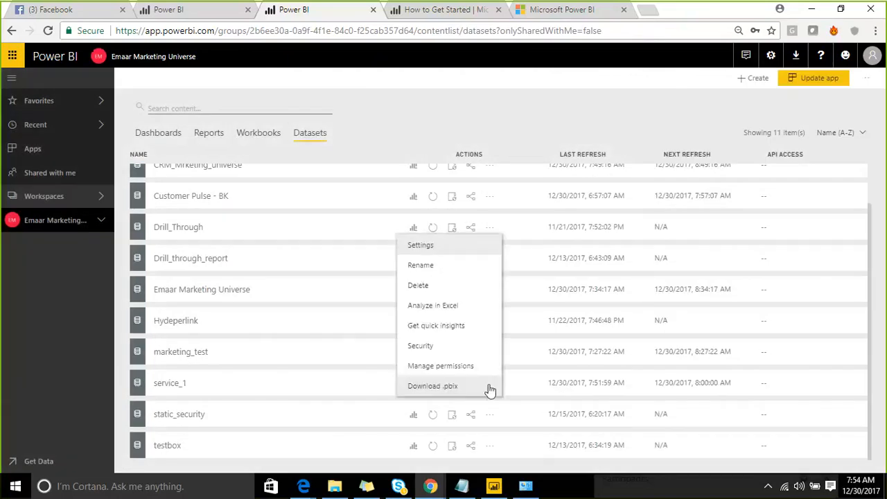
{"action": "left_click", "coordinate": [461, 331]}
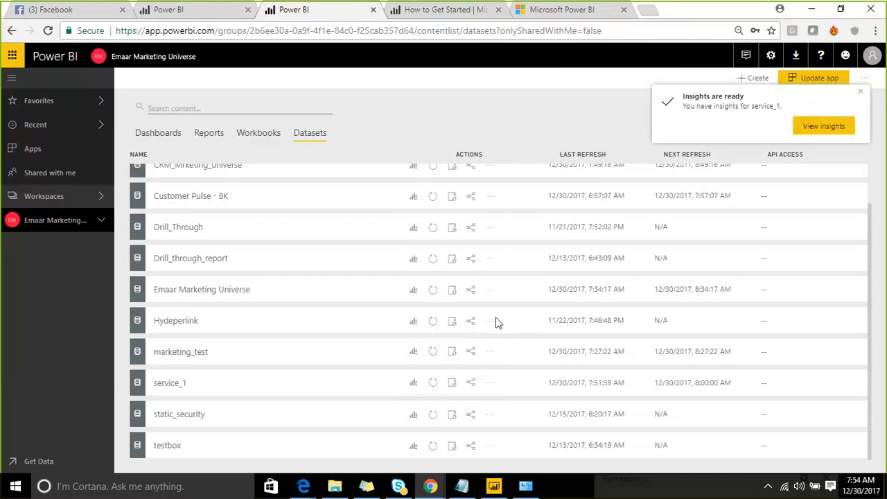
{"action": "left_click", "coordinate": [806, 132]}
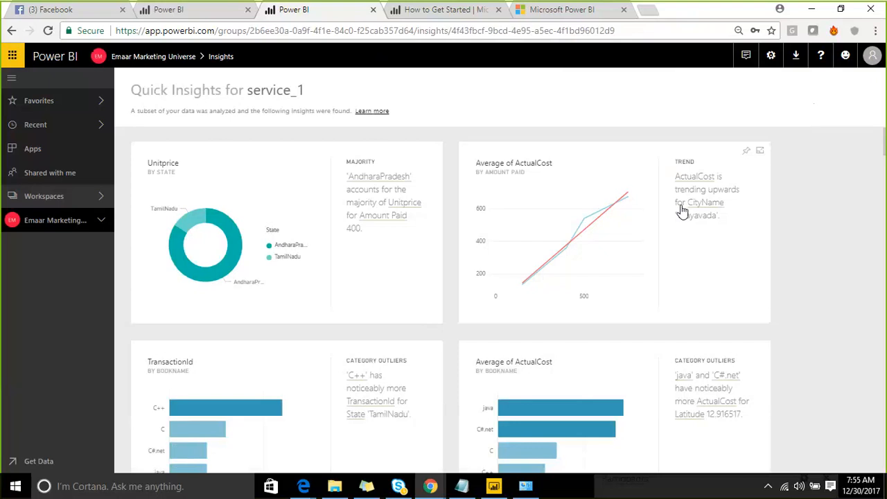
{"action": "scroll", "coordinate": [405, 296], "scroll_direction": "down", "scroll_amount": 5}
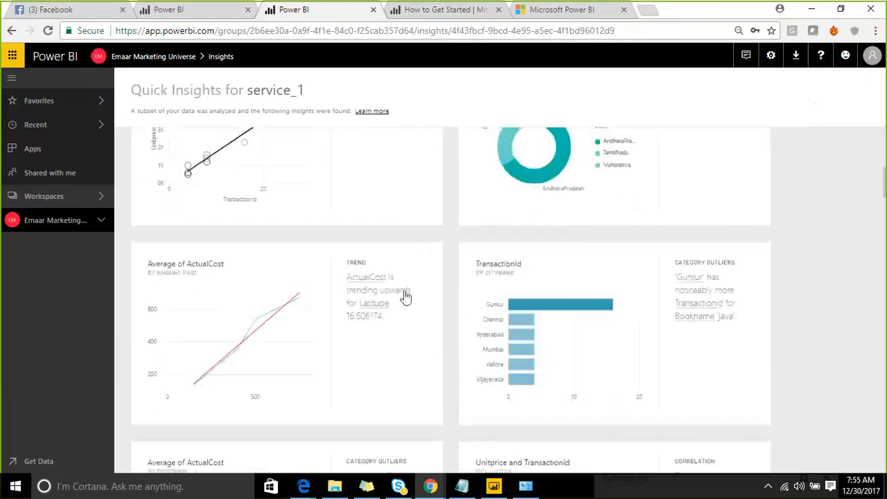
{"action": "scroll", "coordinate": [405, 296], "scroll_direction": "down", "scroll_amount": 10}
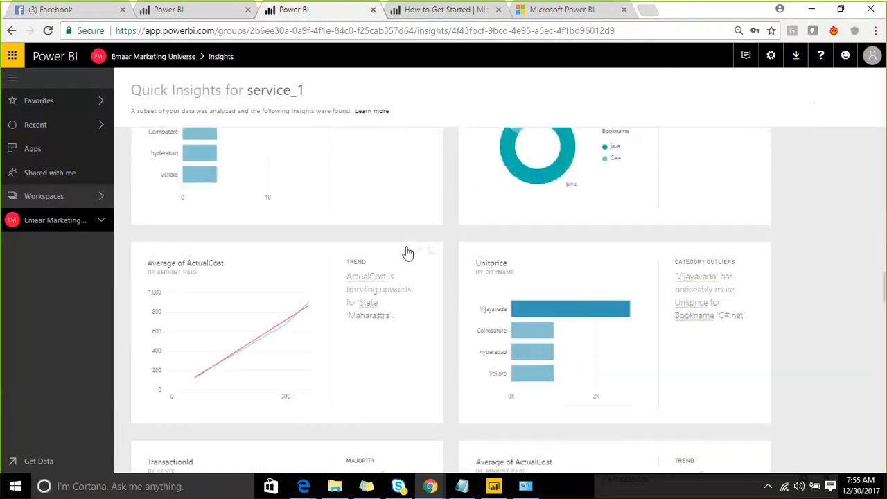
{"action": "scroll", "coordinate": [408, 253], "scroll_direction": "down", "scroll_amount": 3}
{"action": "scroll", "coordinate": [407, 253], "scroll_direction": "down", "scroll_amount": 3}
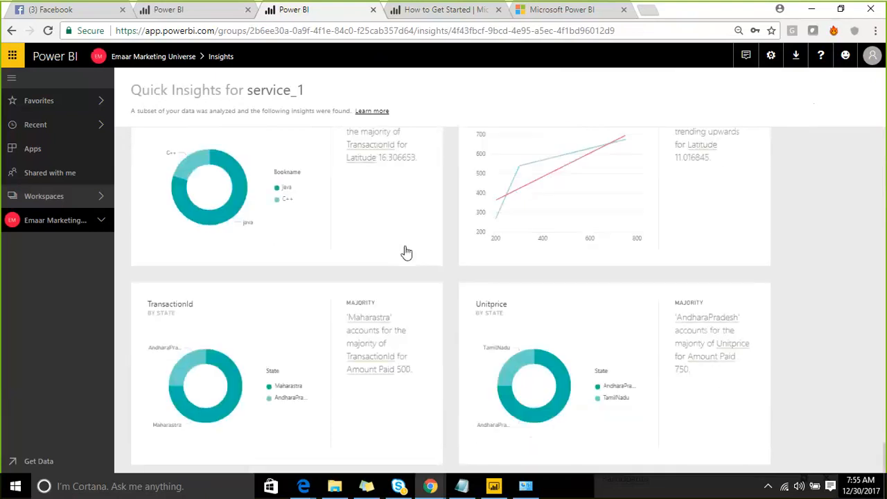
{"action": "scroll", "coordinate": [397, 253], "scroll_direction": "down", "scroll_amount": 8}
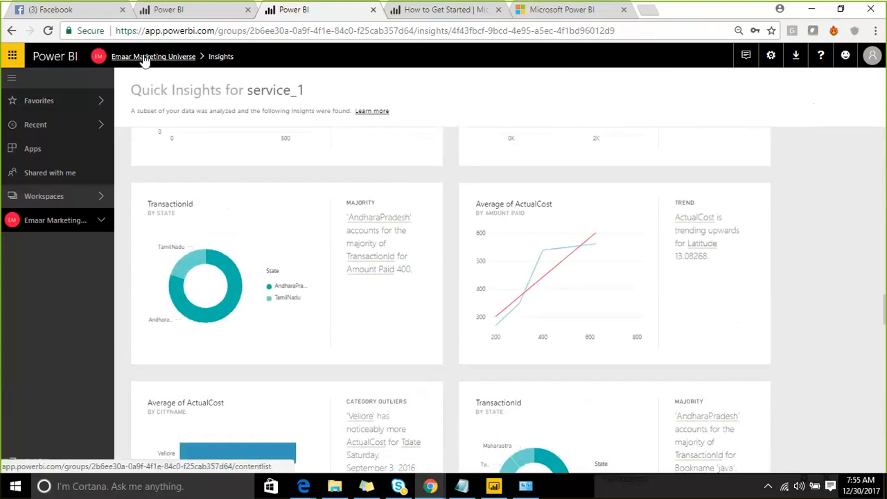
- Open the Row-Level Security page of the service_1 dataset and return to the workspace
{"action": "left_click", "coordinate": [166, 61]}
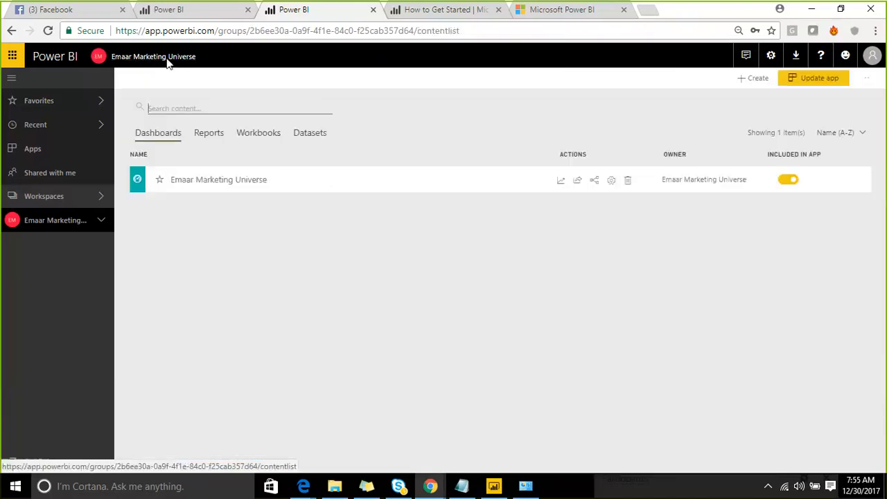
{"action": "left_click", "coordinate": [313, 135]}
{"action": "scroll", "coordinate": [347, 245], "scroll_direction": "down", "scroll_amount": 1}
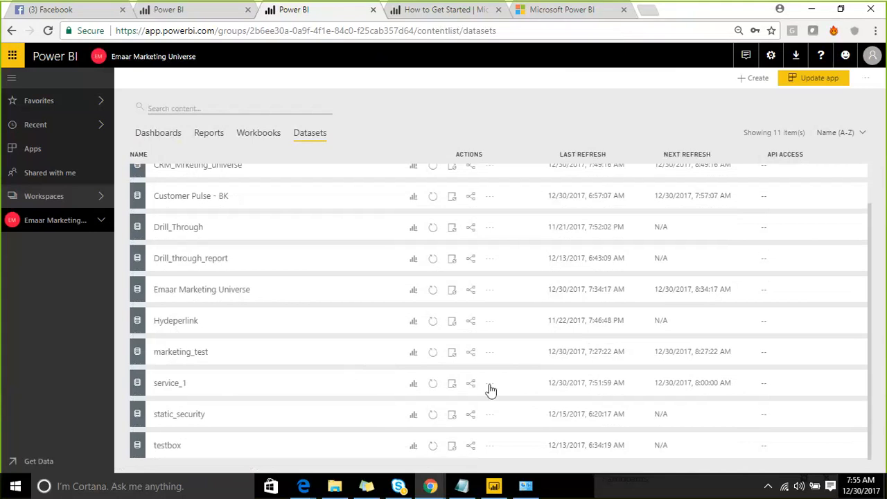
{"action": "left_click", "coordinate": [489, 386]}
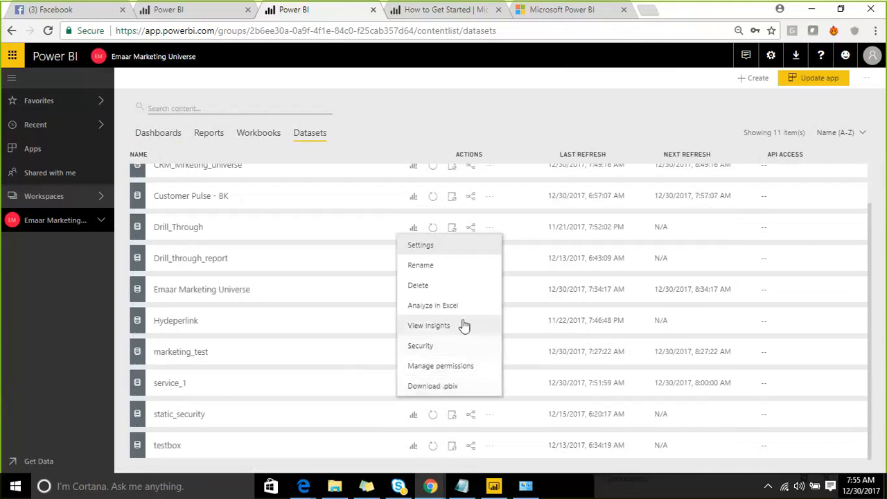
{"action": "left_click", "coordinate": [430, 346]}
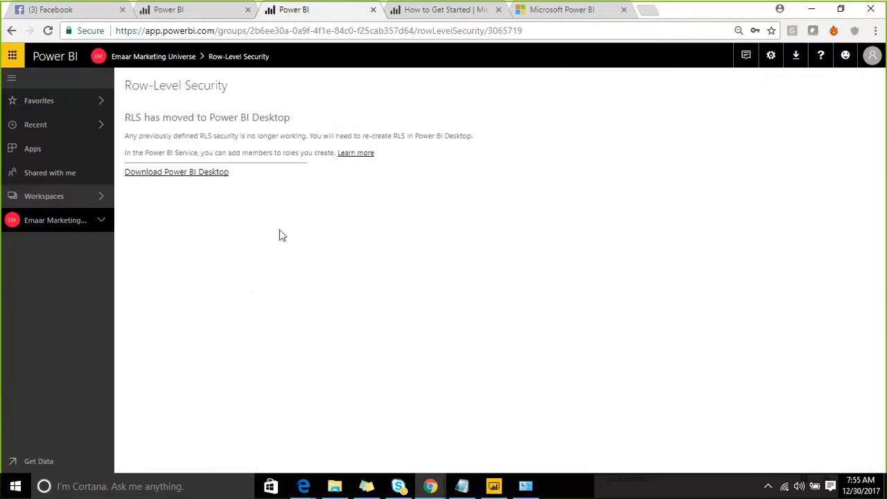
{"action": "left_click", "coordinate": [156, 59]}
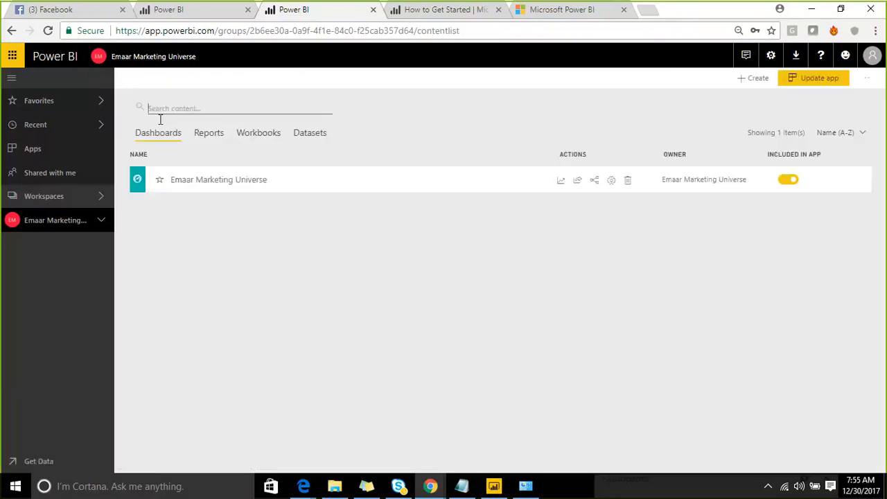
- Open the permission management page of the service_1 dataset and return to the workspace
{"action": "left_click", "coordinate": [312, 136]}
{"action": "scroll", "coordinate": [287, 180], "scroll_direction": "down", "scroll_amount": 2}
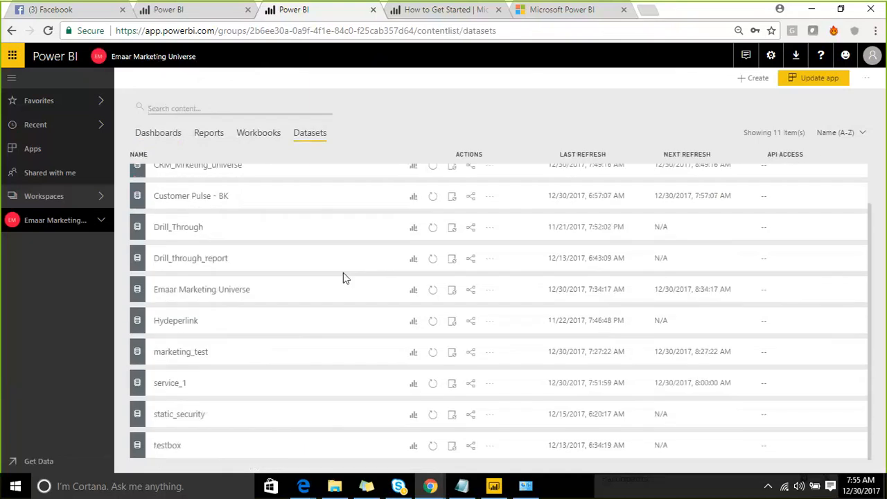
{"action": "left_click", "coordinate": [489, 387]}
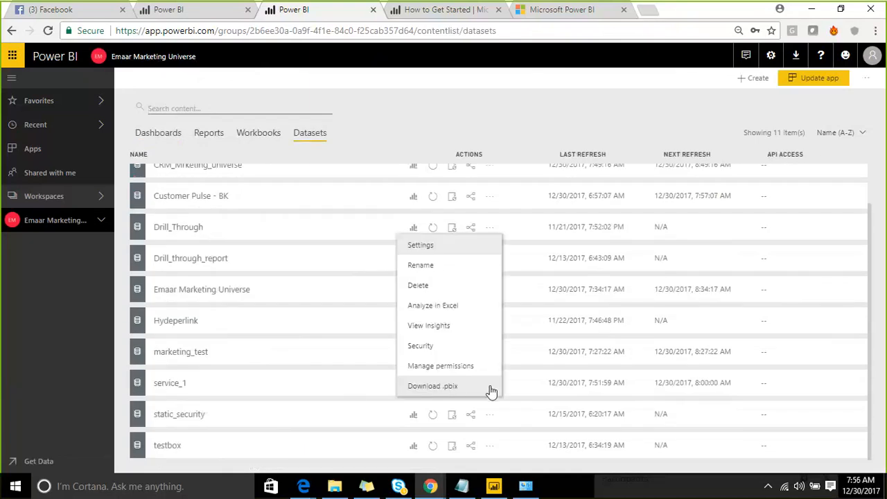
{"action": "left_click", "coordinate": [458, 371]}
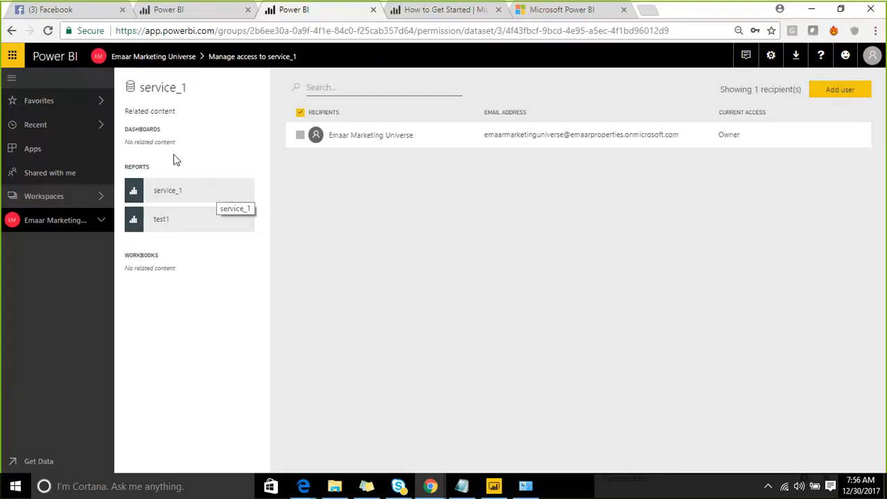
{"action": "left_click", "coordinate": [160, 57]}
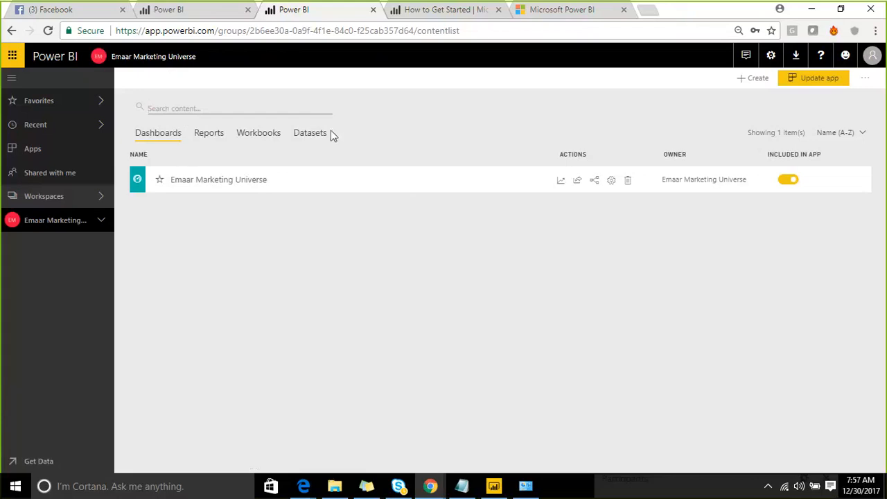
- Reopen the Emaar Marketing Universe workspace, list its datasets, and open and close the service_1 dataset's options menu
{"action": "left_click", "coordinate": [103, 198]}
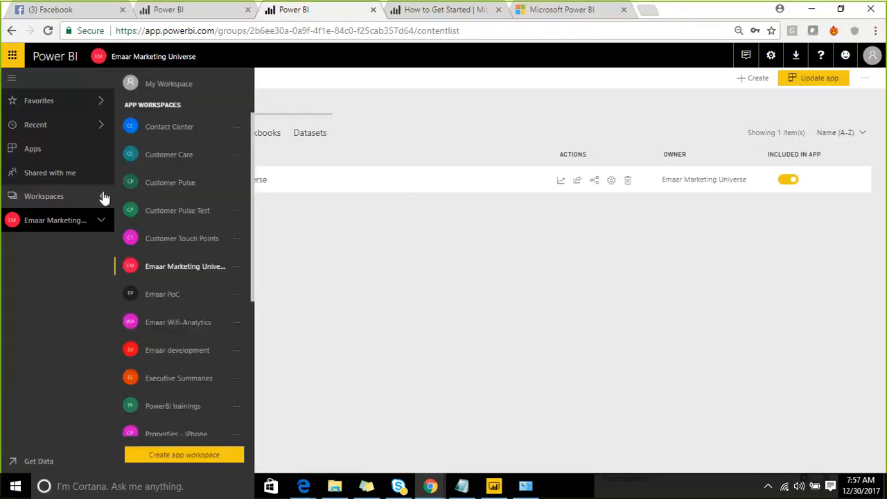
{"action": "left_click", "coordinate": [210, 271]}
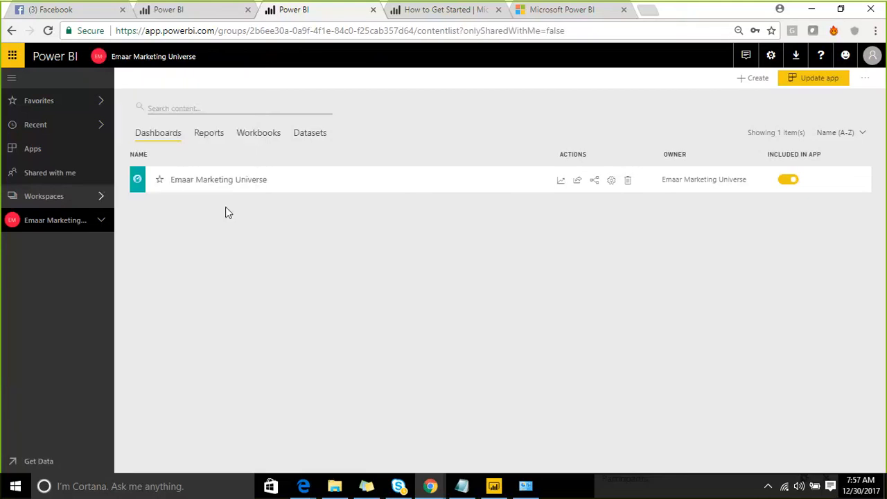
{"action": "left_click", "coordinate": [306, 135]}
{"action": "scroll", "coordinate": [344, 374], "scroll_direction": "down", "scroll_amount": 2}
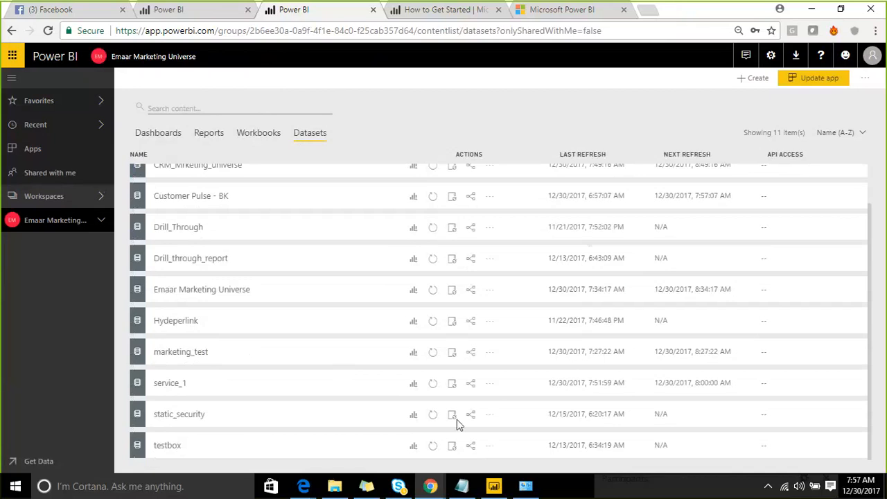
{"action": "left_click", "coordinate": [487, 386]}
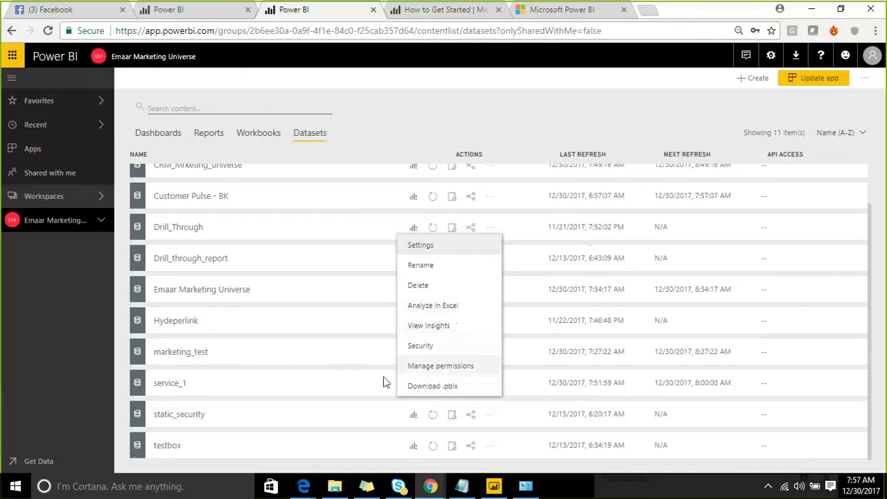
{"action": "left_click", "coordinate": [373, 111]}
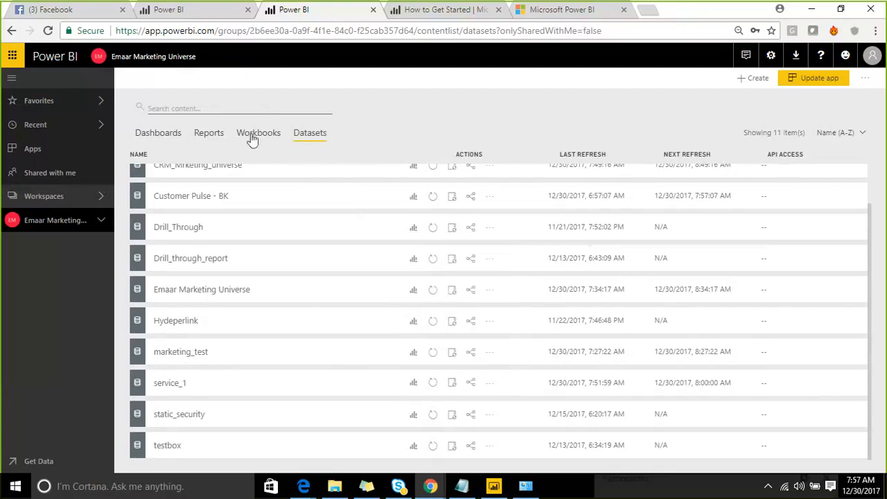
- Browse the workspace's reports and dashboards lists, then open the list of app workspaces
{"action": "left_click", "coordinate": [209, 134]}
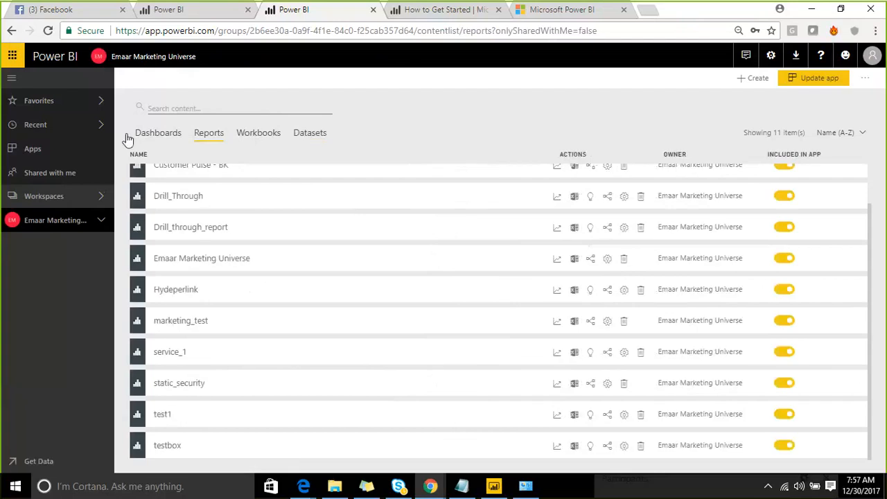
{"action": "left_click", "coordinate": [146, 134]}
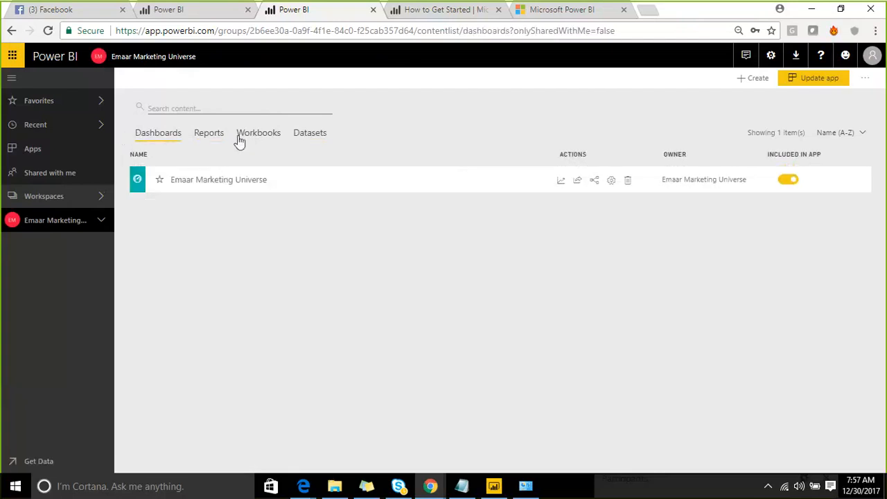
{"action": "left_click", "coordinate": [99, 198]}
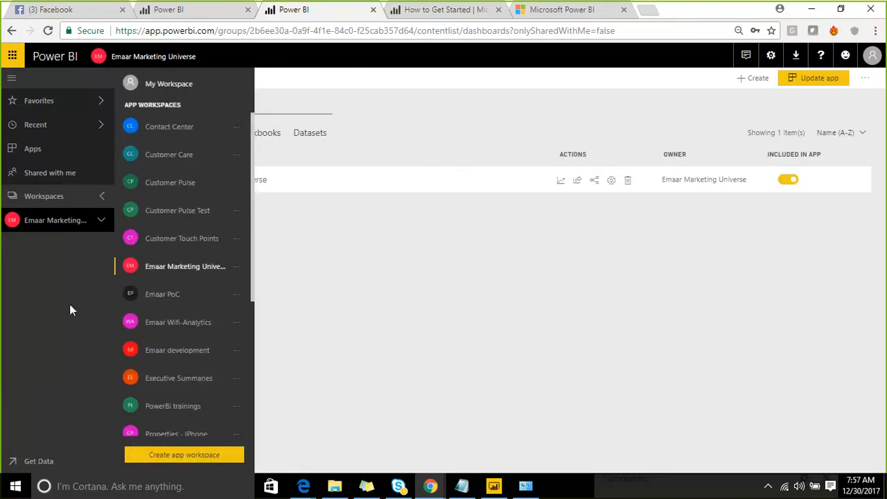